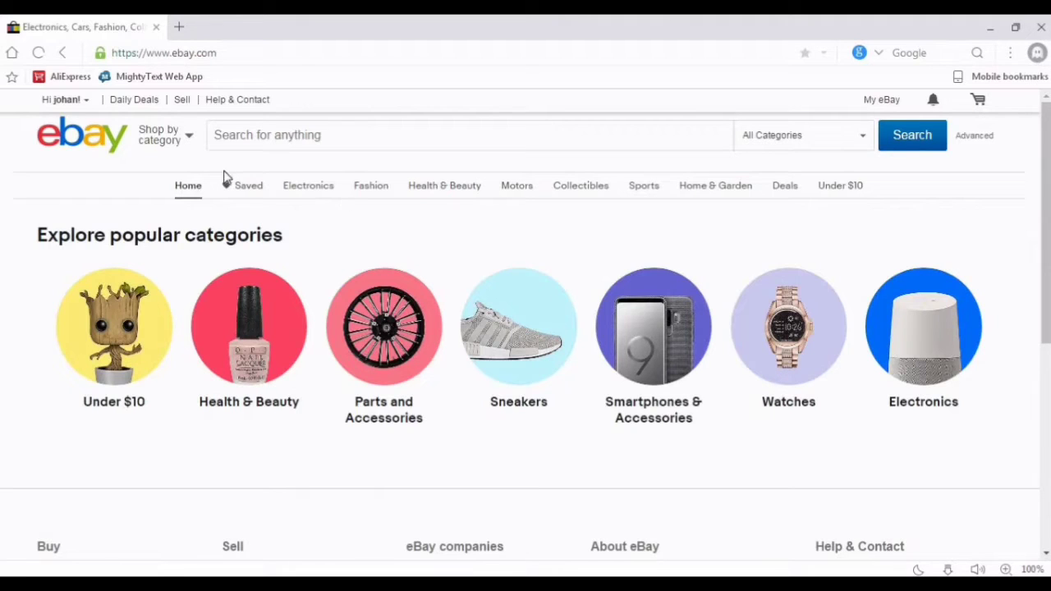
- Go to eBay's Sell page to begin a new listing
left_click(175, 105)
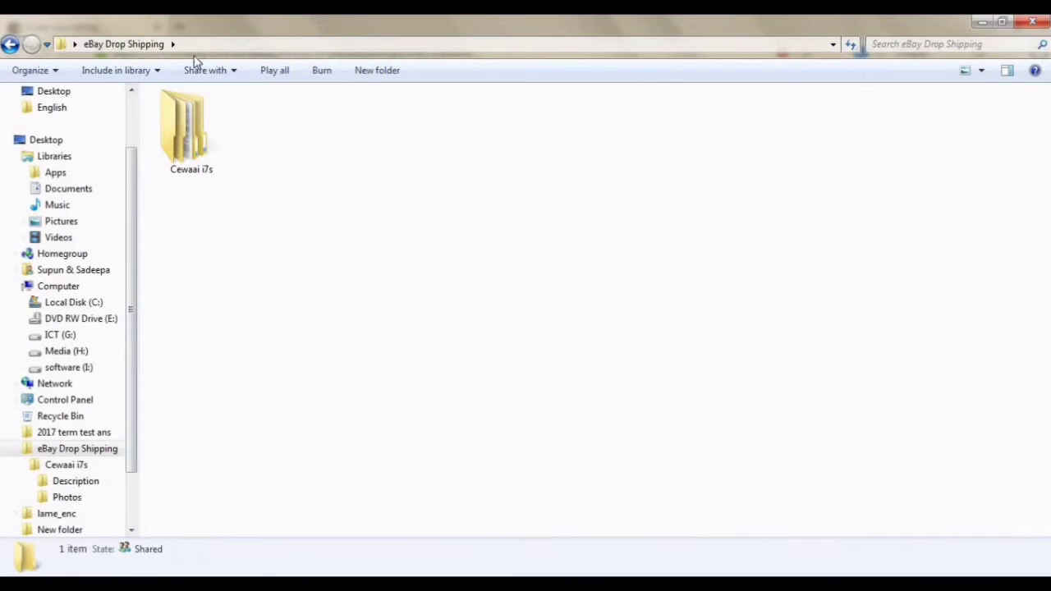
- Open Cewaai i7s > Description and launch the Description document in Word
left_click(184, 137)
double_click(184, 138)
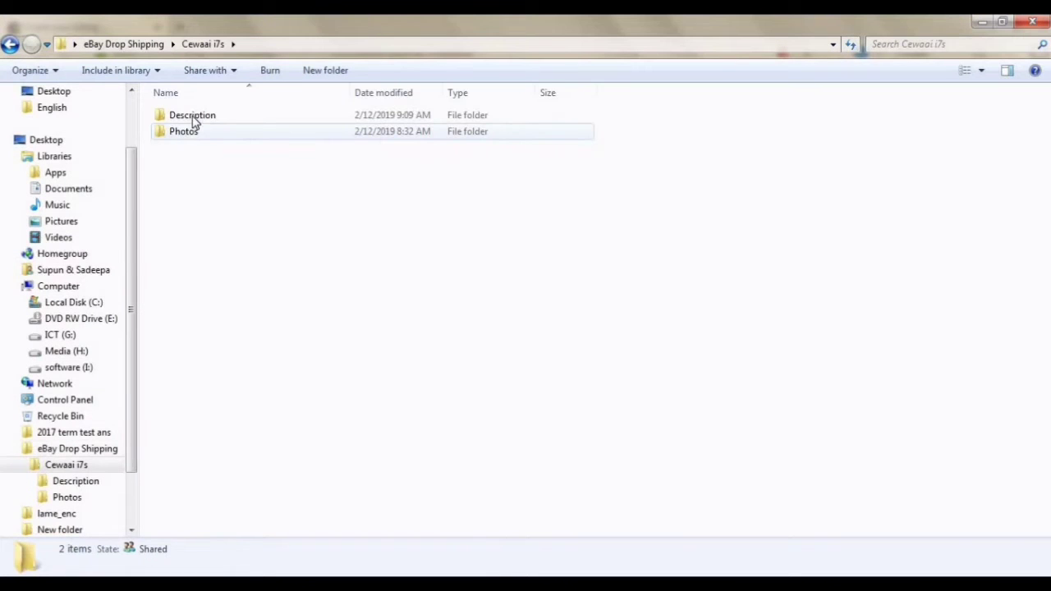
double_click(194, 120)
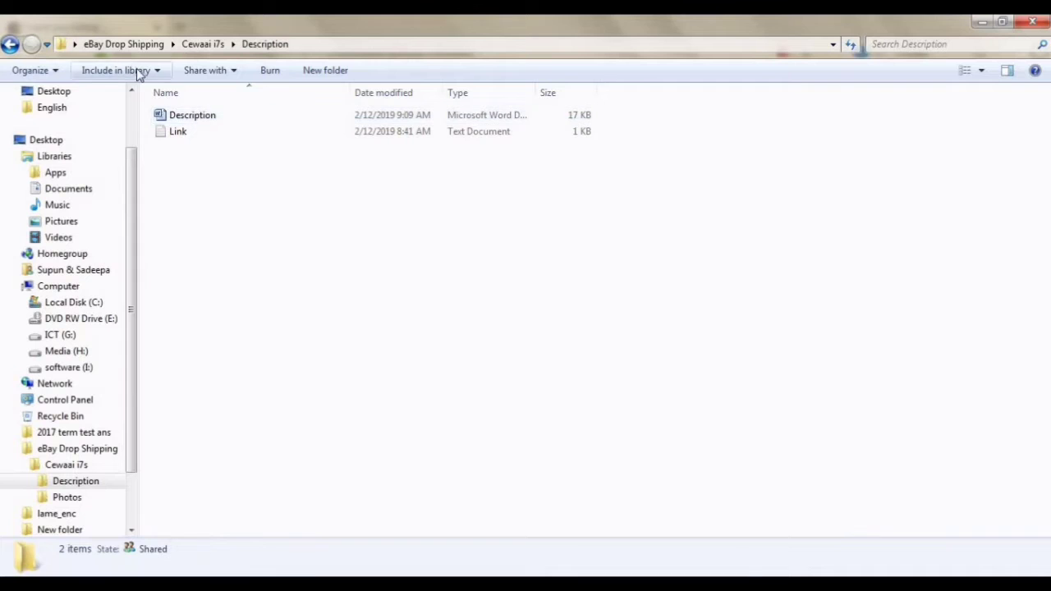
double_click(215, 121)
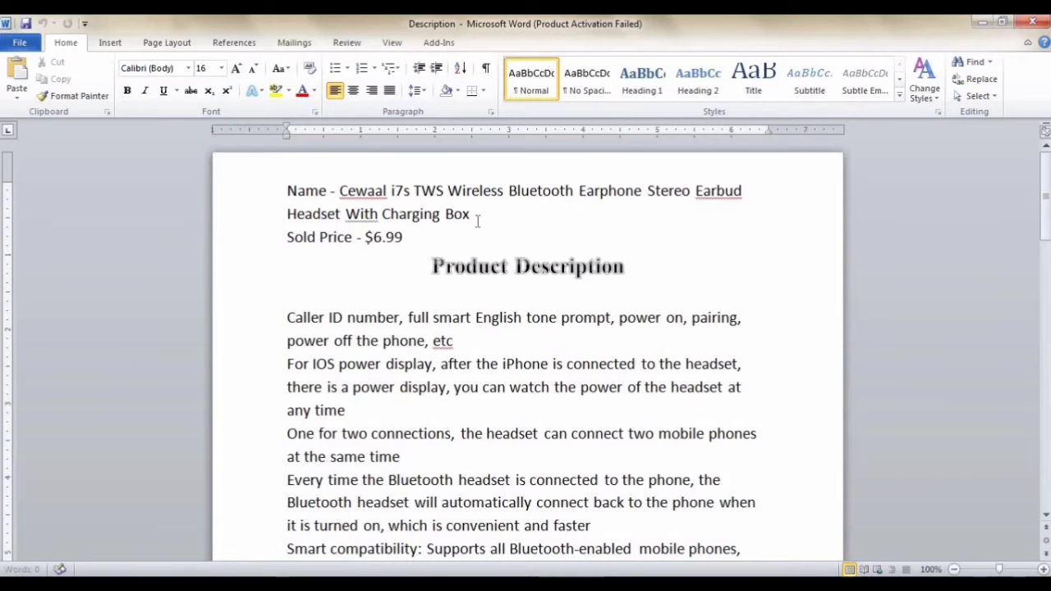
- Copy the product name after 'Name -' and dismiss the Office activation prompt
left_click_drag(472, 216, 335, 190)
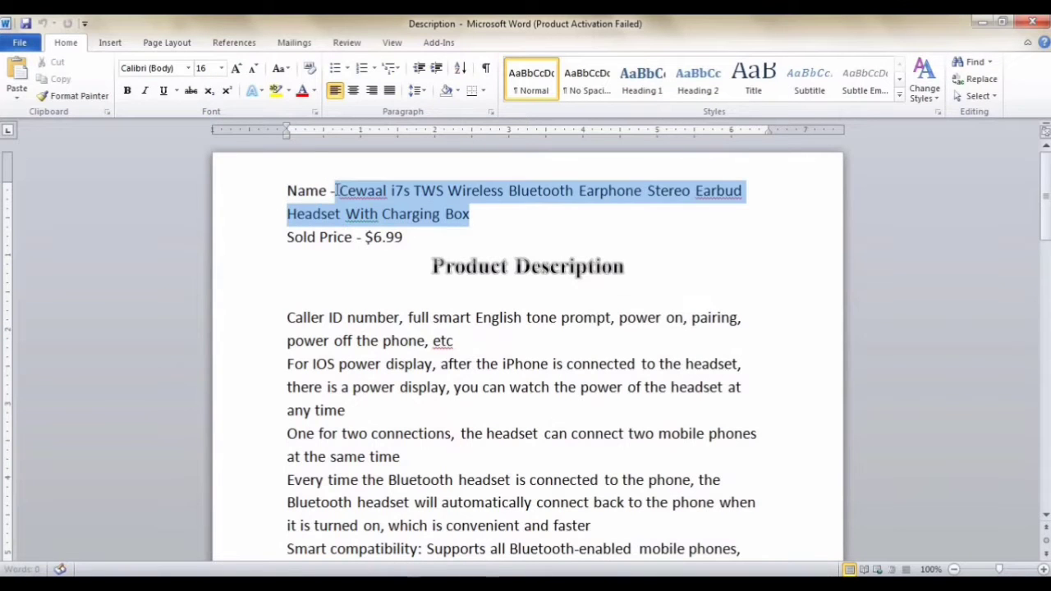
right_click(343, 195)
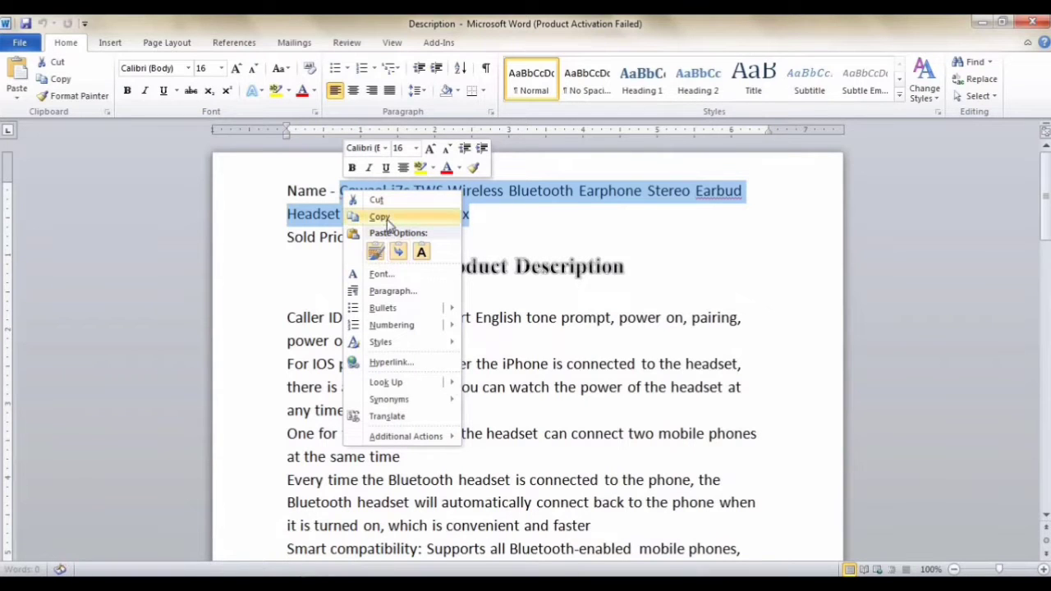
left_click(380, 217)
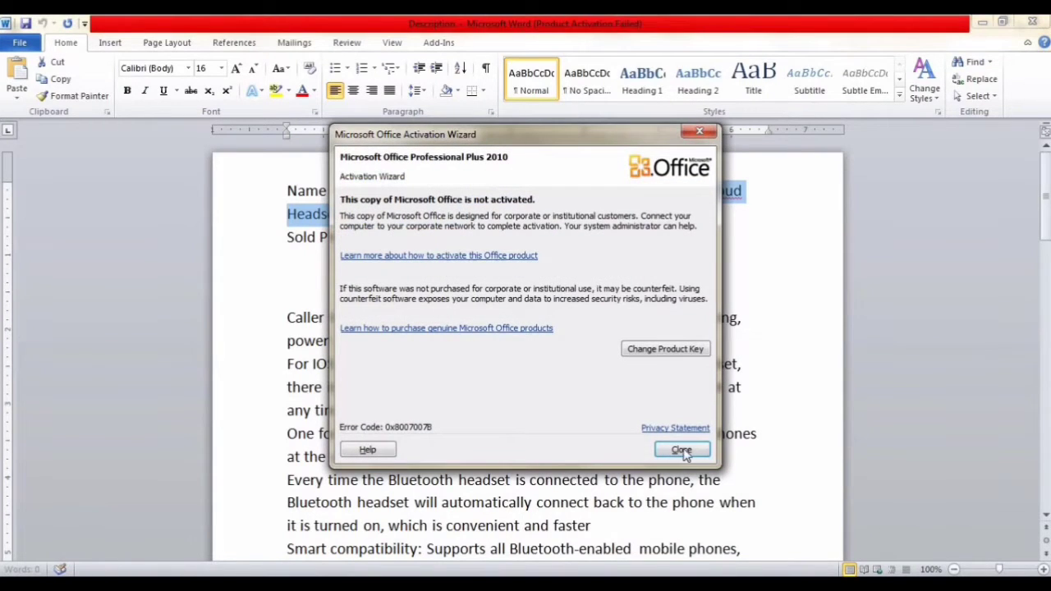
left_click(682, 451)
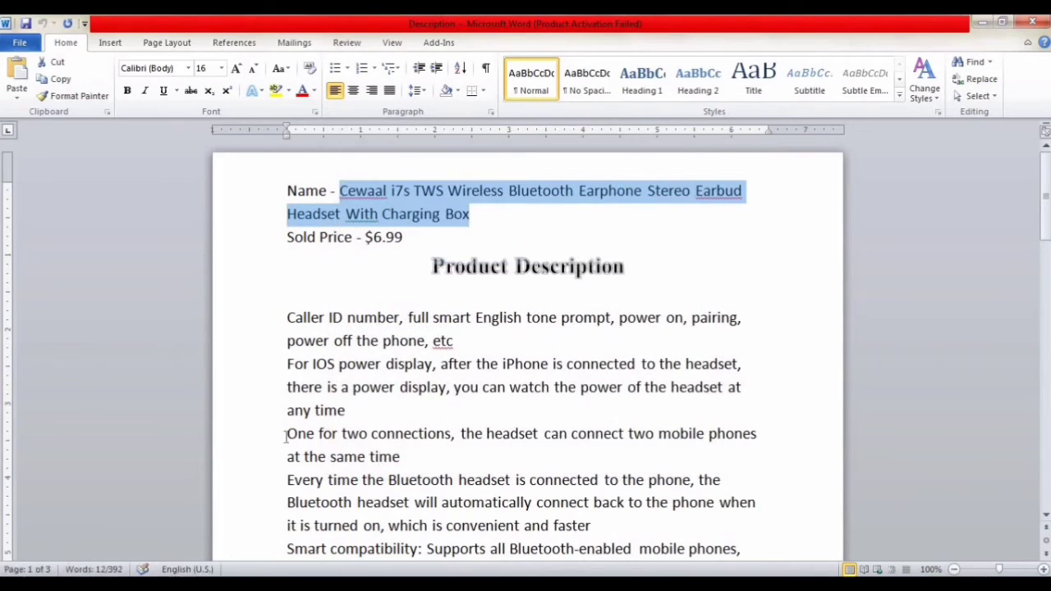
left_click(502, 364)
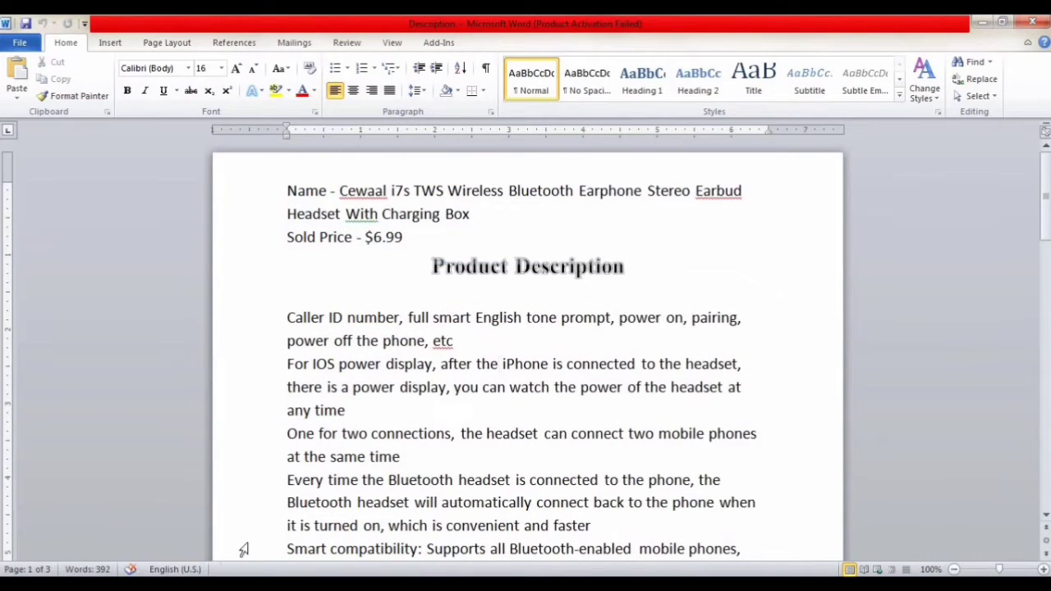
- Paste the copied Cewaai i7s name into eBay and start the listing with that title
key("alt+Tab")
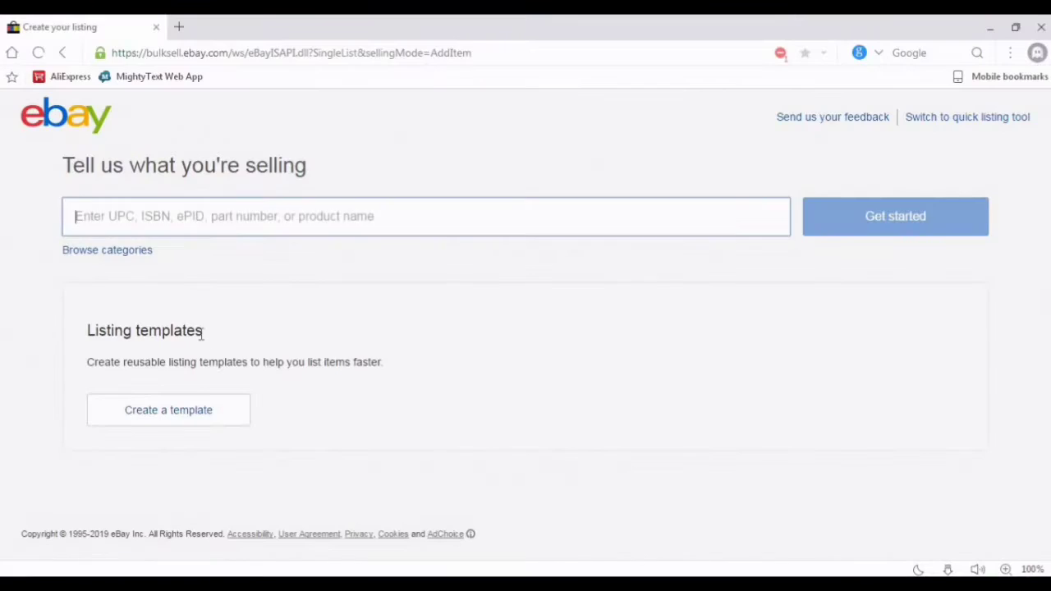
key("ctrl+v")
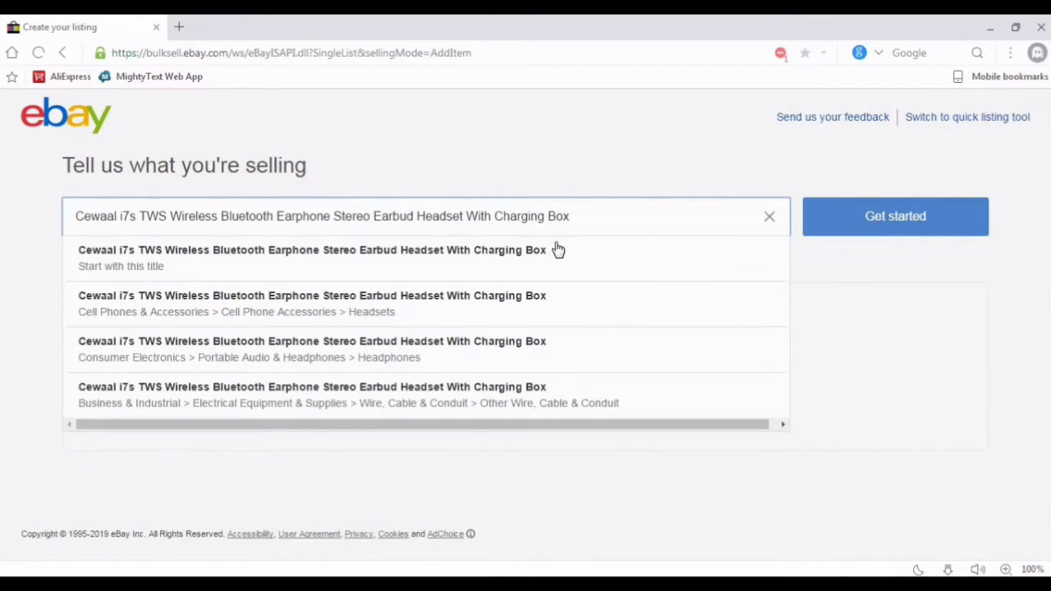
left_click(463, 253)
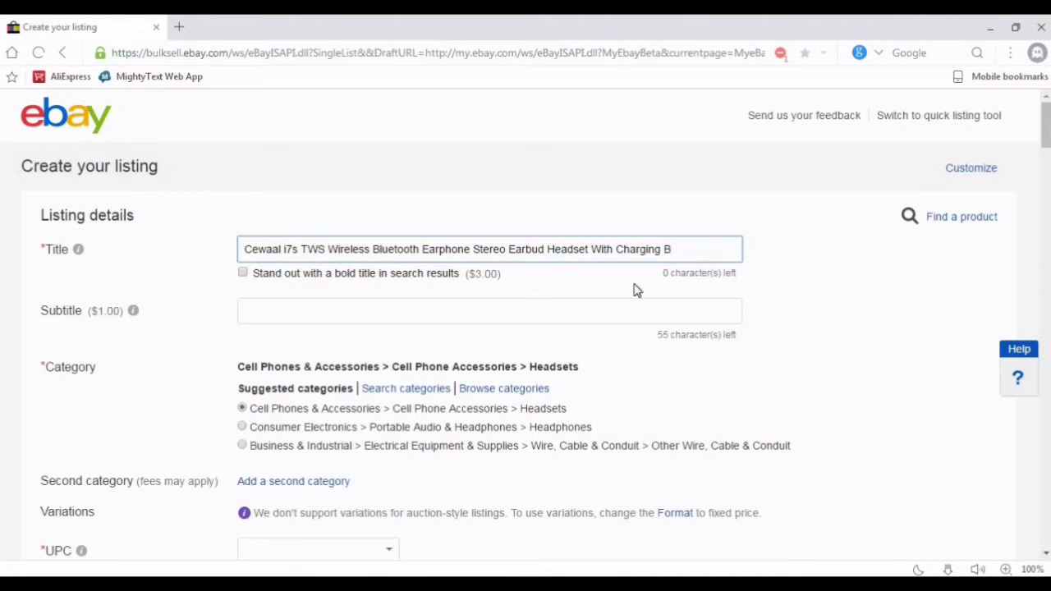
- Leave the UPC empty and choose New as the item condition
left_click_drag(1048, 154, 1047, 166)
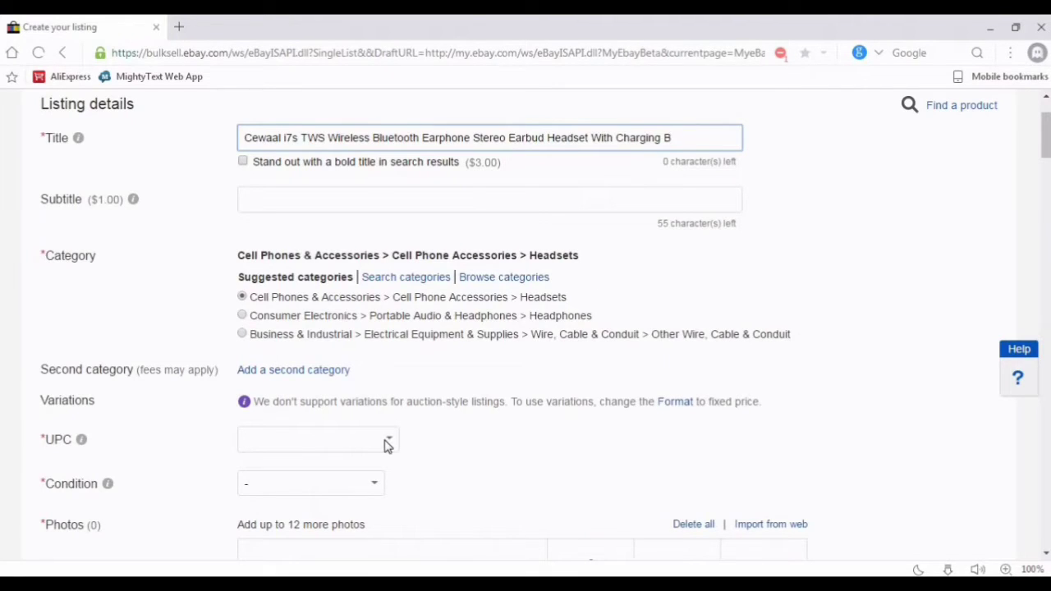
left_click(388, 445)
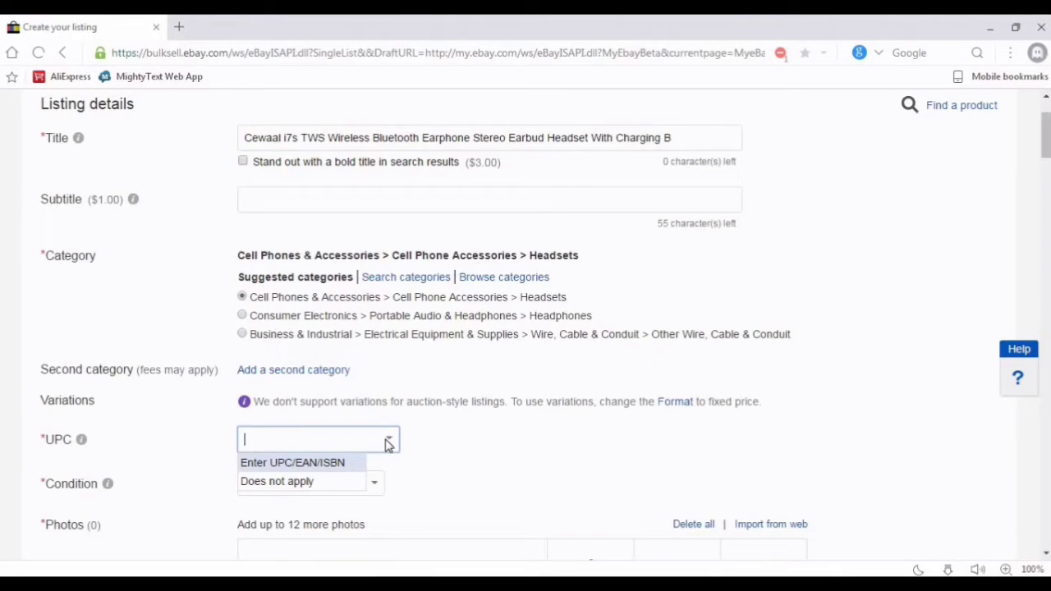
left_click(433, 446)
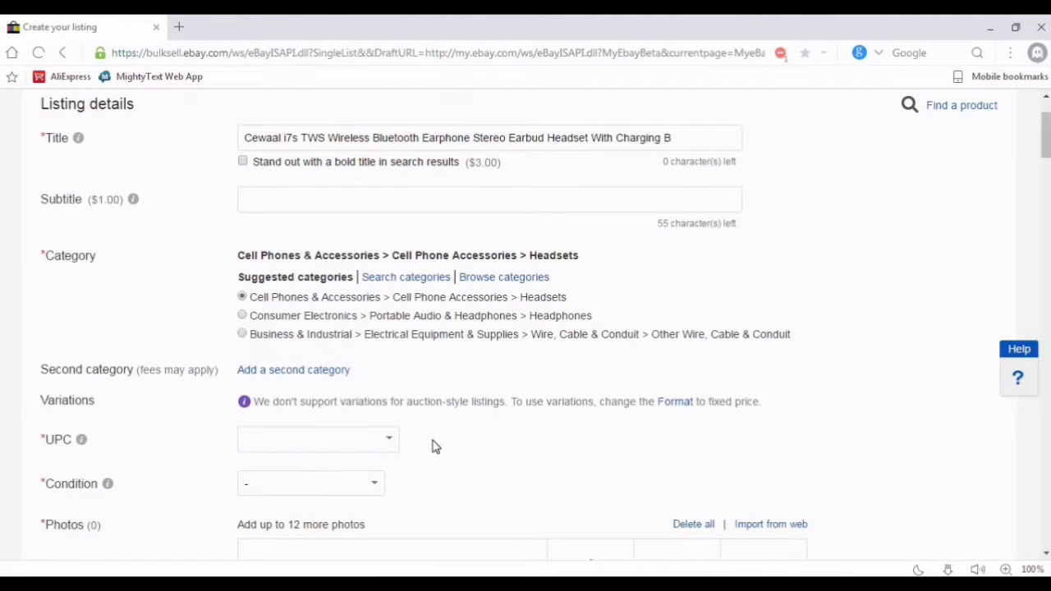
left_click(377, 488)
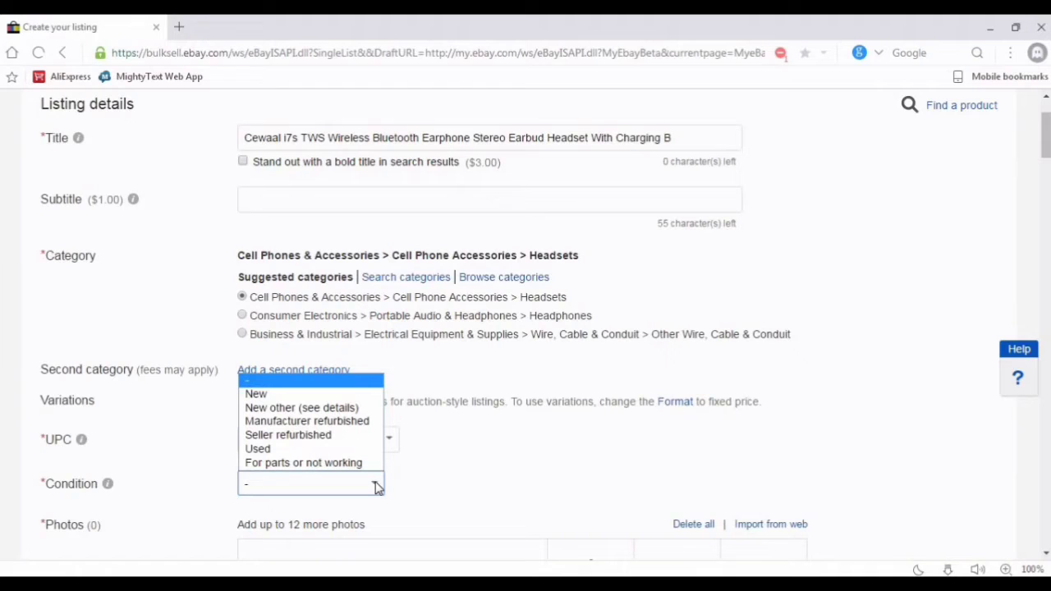
left_click(305, 398)
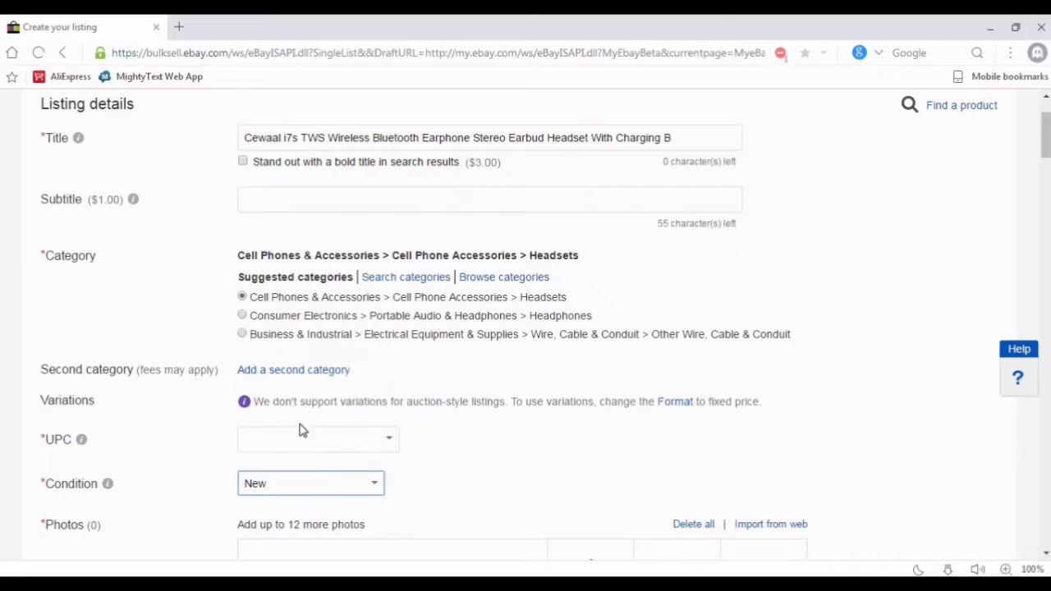
left_click(427, 484)
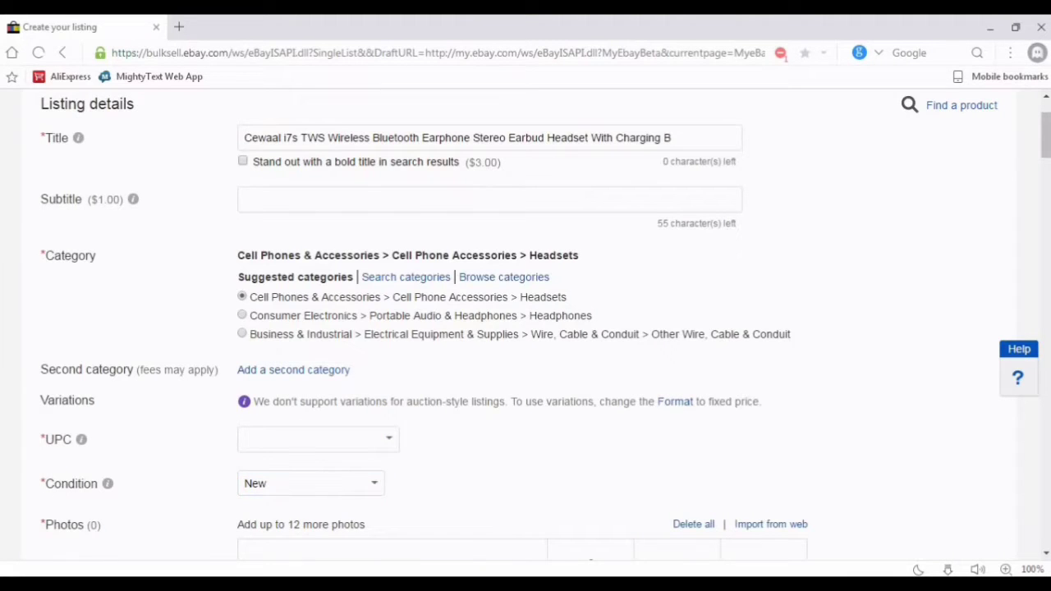
scroll(526, 328, "down", 5)
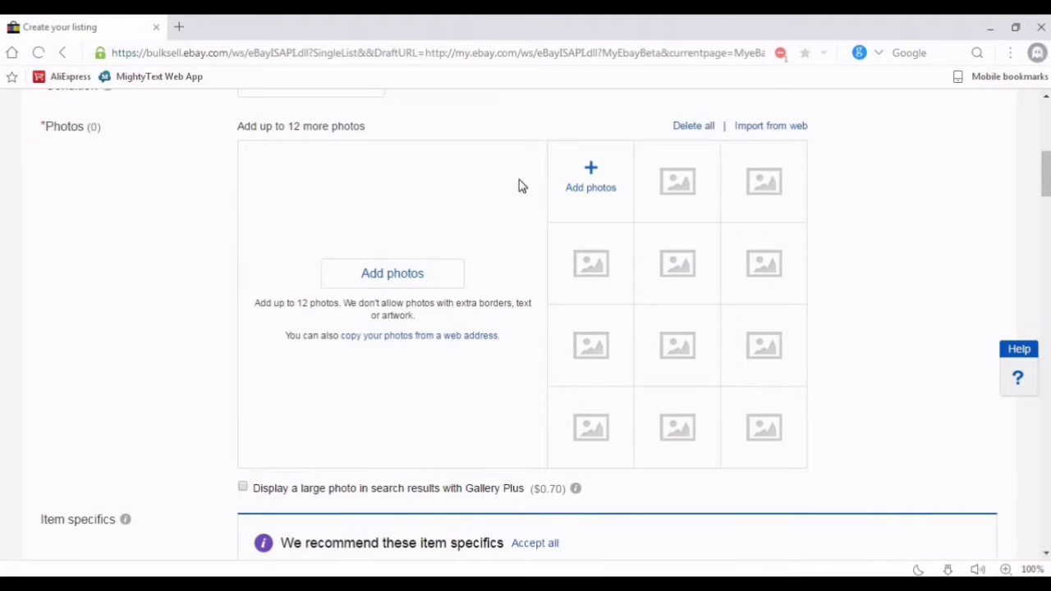
- Upload Pic 1, Pic 2 and Pic 3, with Pic 1 as the main photo
left_click(411, 274)
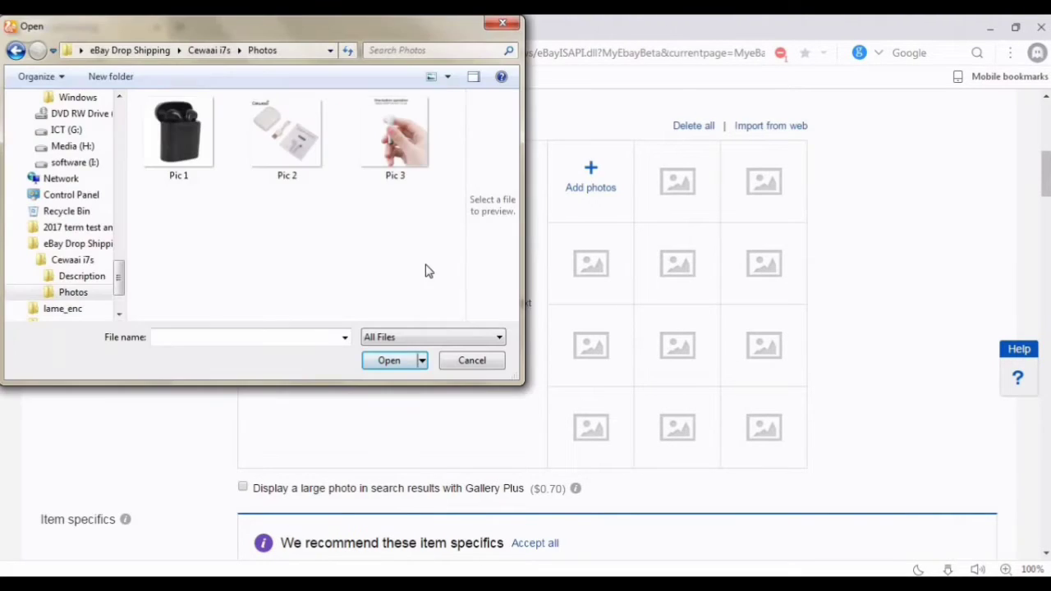
left_click(182, 146)
left_click(397, 367)
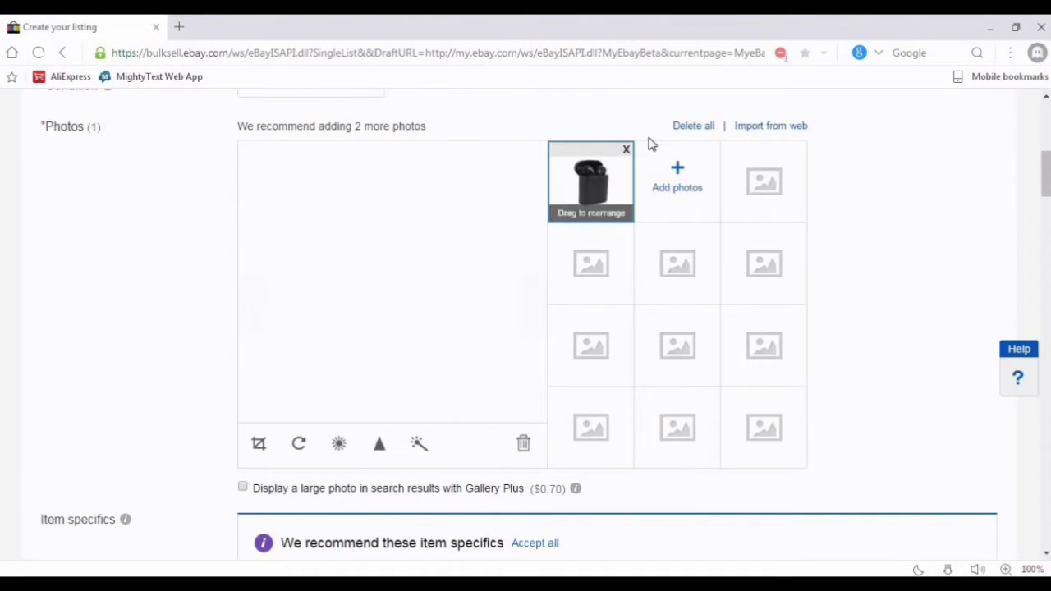
left_click(679, 184)
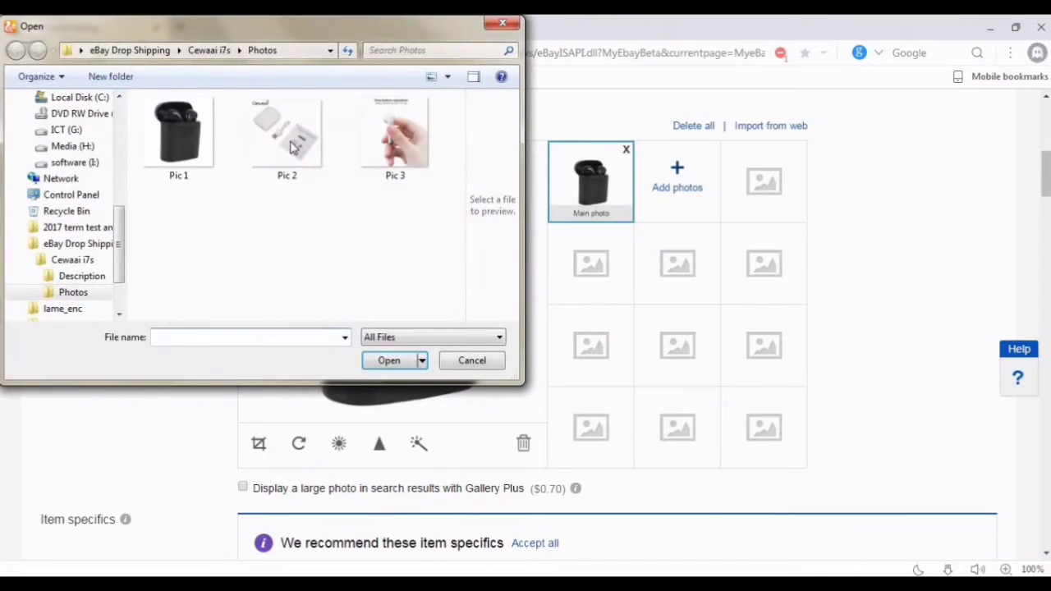
left_click(292, 148)
left_click(402, 362)
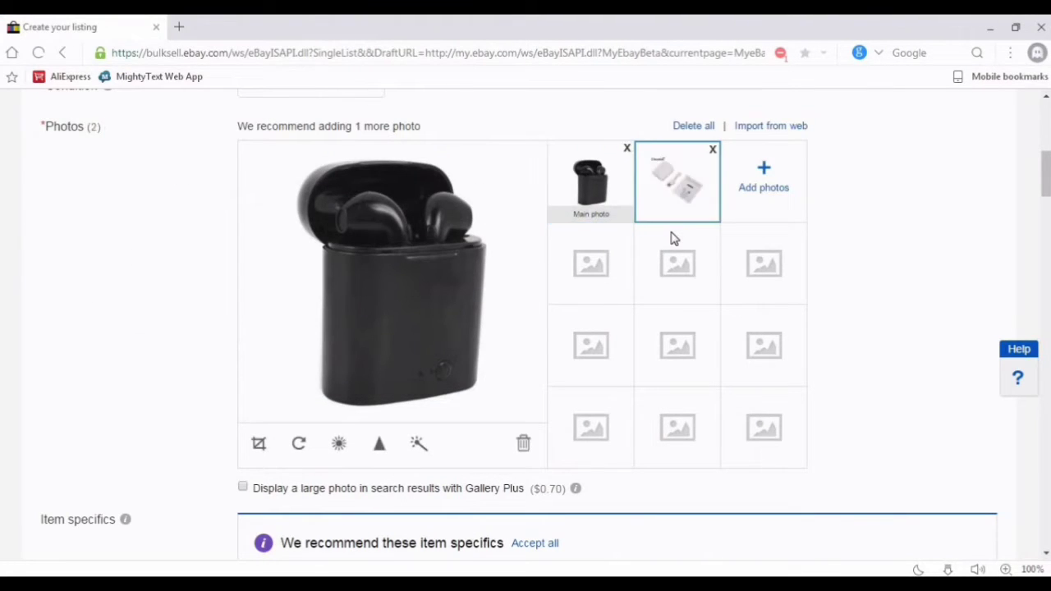
left_click(763, 174)
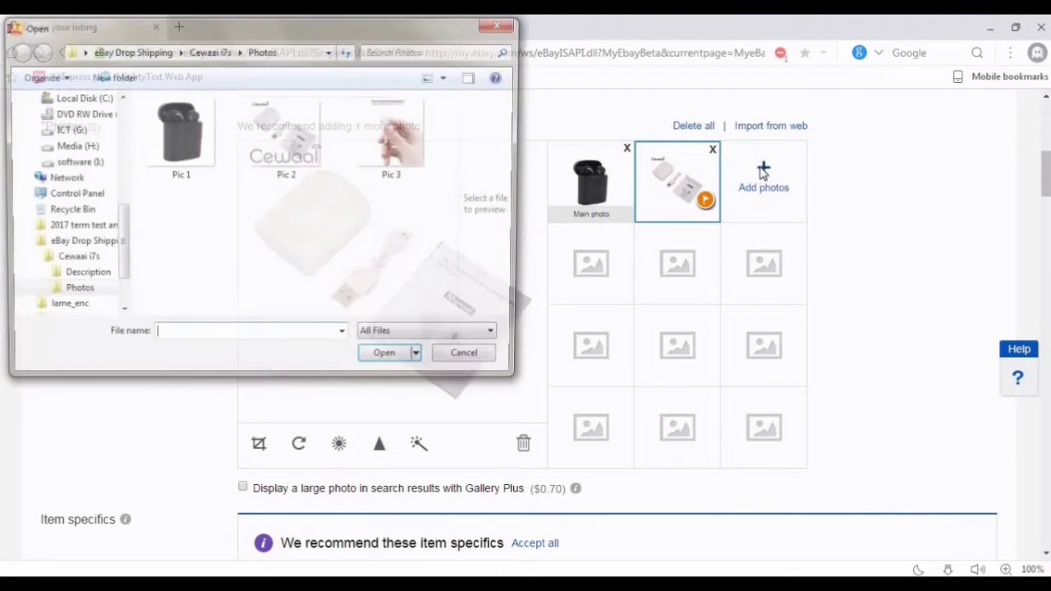
left_click(407, 130)
left_click(388, 359)
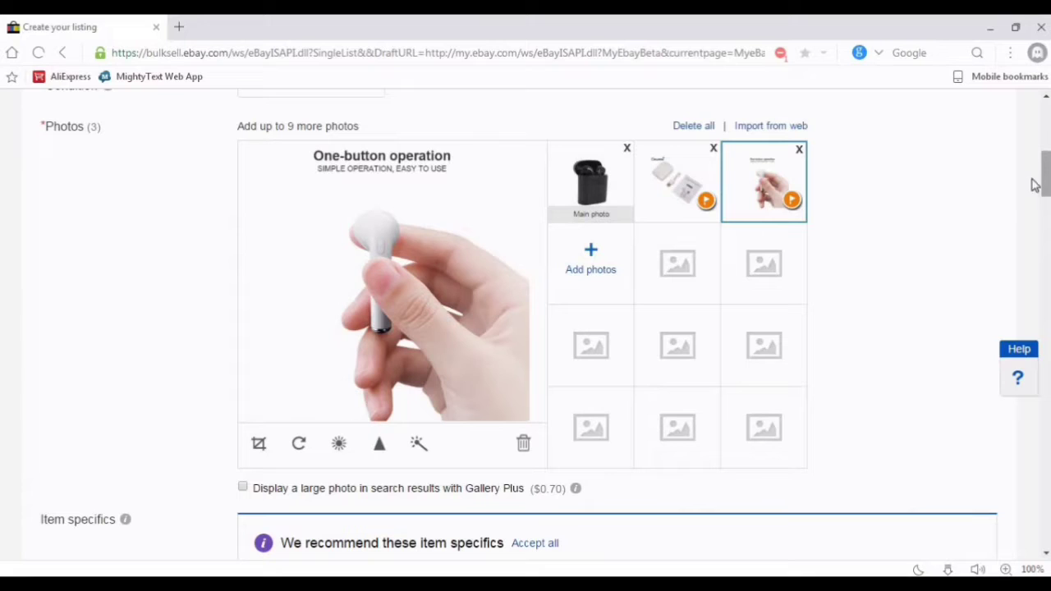
- Accept the recommended item specifics and set Brand to Cewaai by typing 'Cew'
scroll(747, 226, "down", 3)
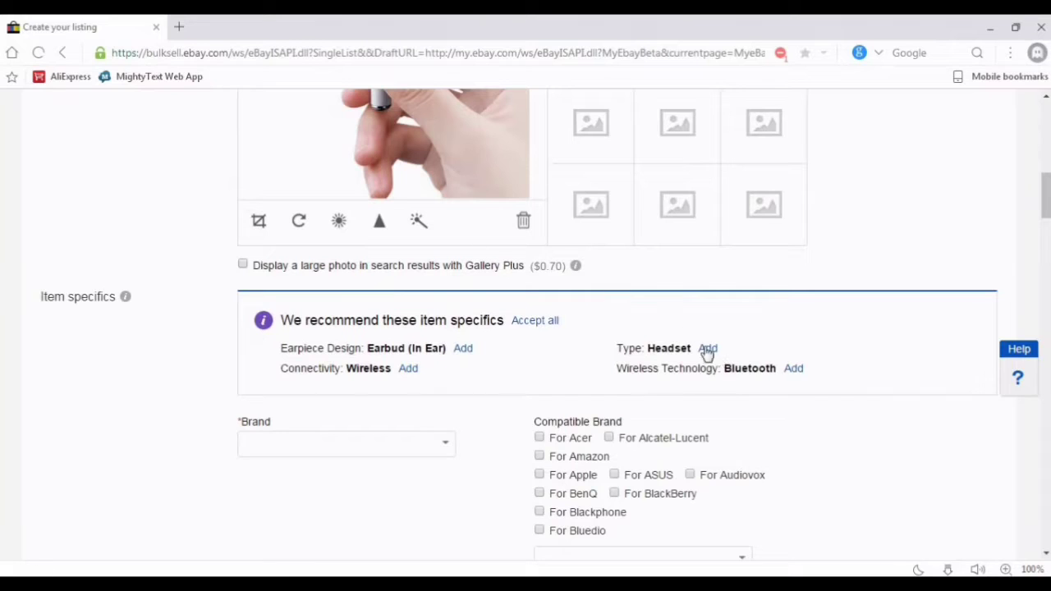
left_click(543, 323)
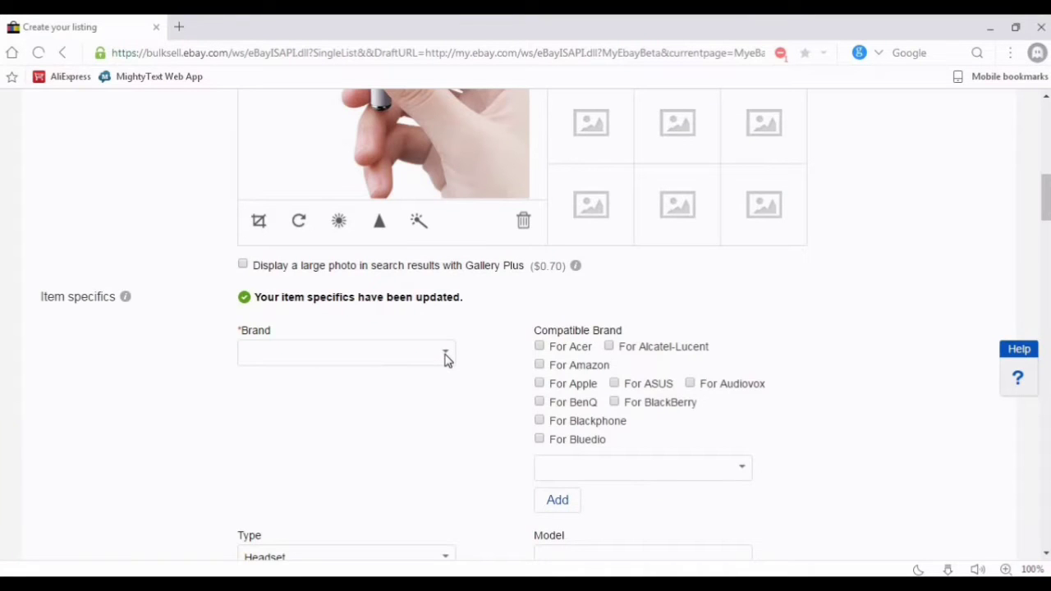
left_click(446, 355)
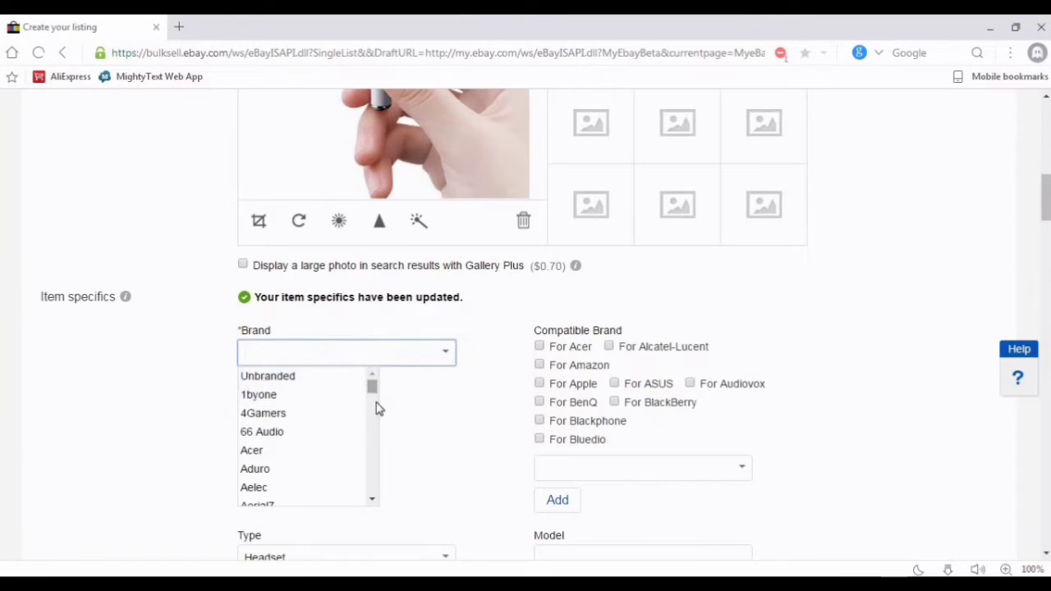
mouse_move(376, 408)
left_mouse_down()
mouse_move(380, 436)
mouse_move(380, 417)
left_mouse_up()
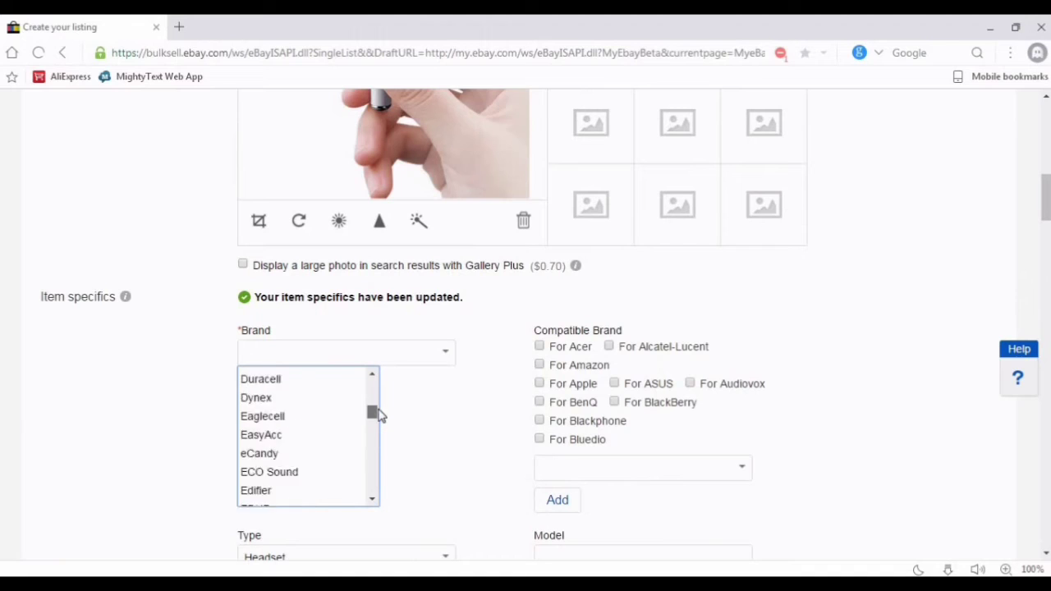
scroll(380, 417, "up", 5)
scroll(381, 417, "down", 2)
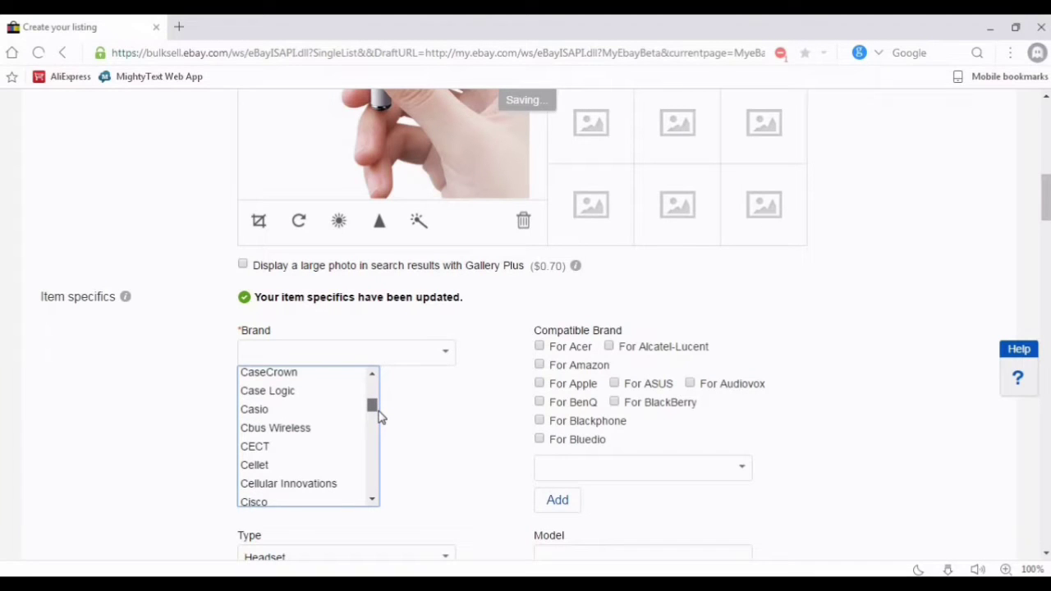
scroll(382, 415, "up", 5)
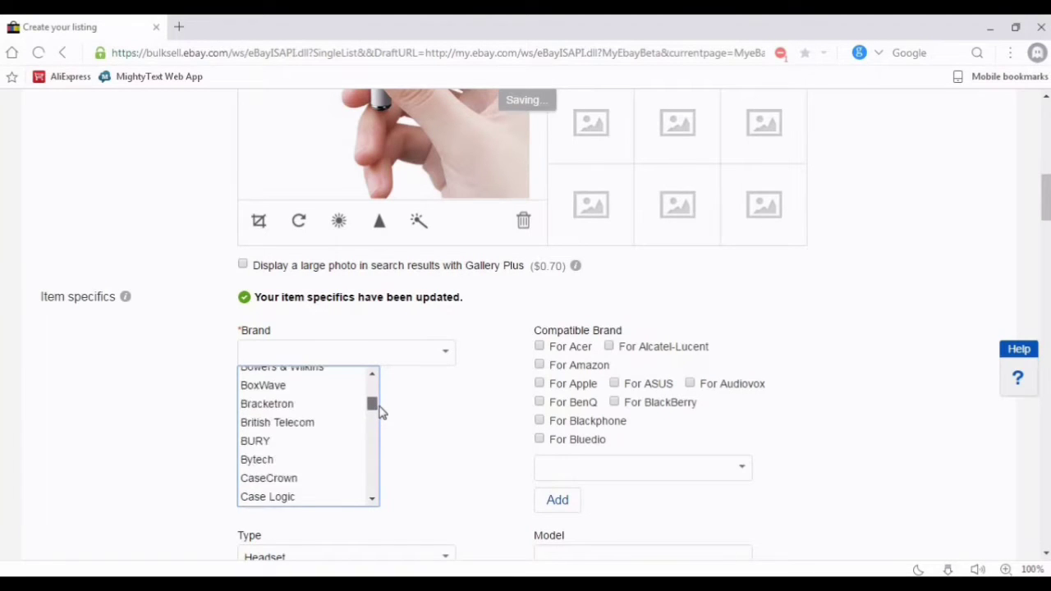
left_click(362, 353)
type("Cewaal")
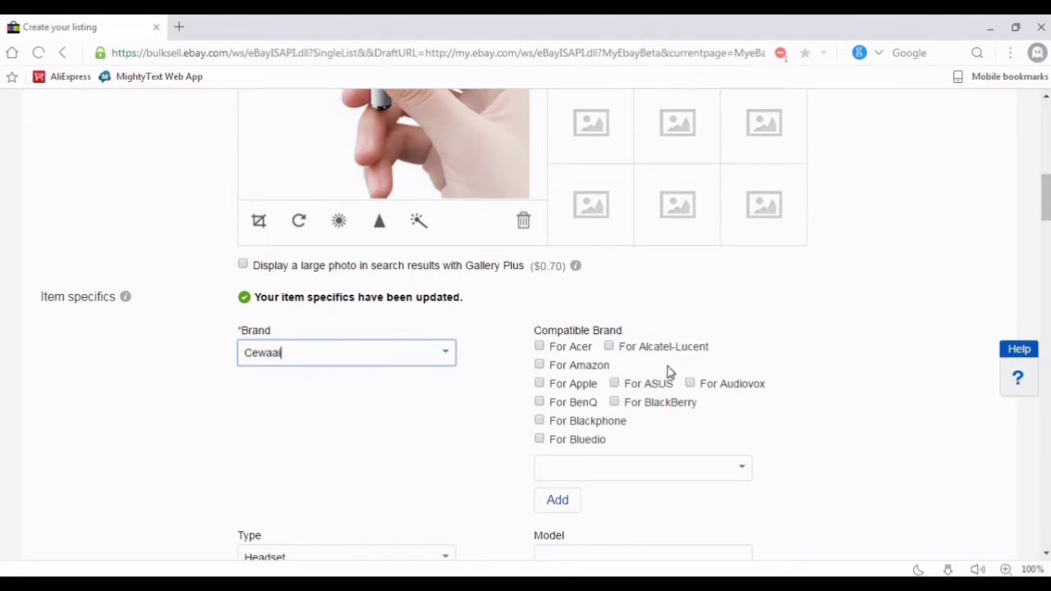
left_click(746, 362)
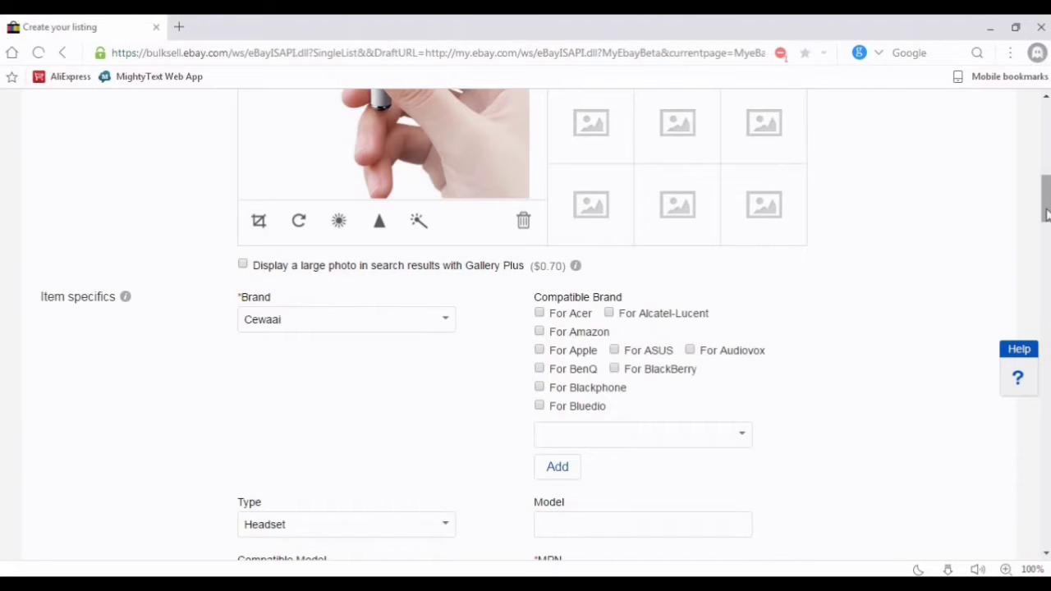
- Set the Model item specific to i7s
left_click_drag(1046, 212, 1046, 238)
scroll(719, 260, "up", 2)
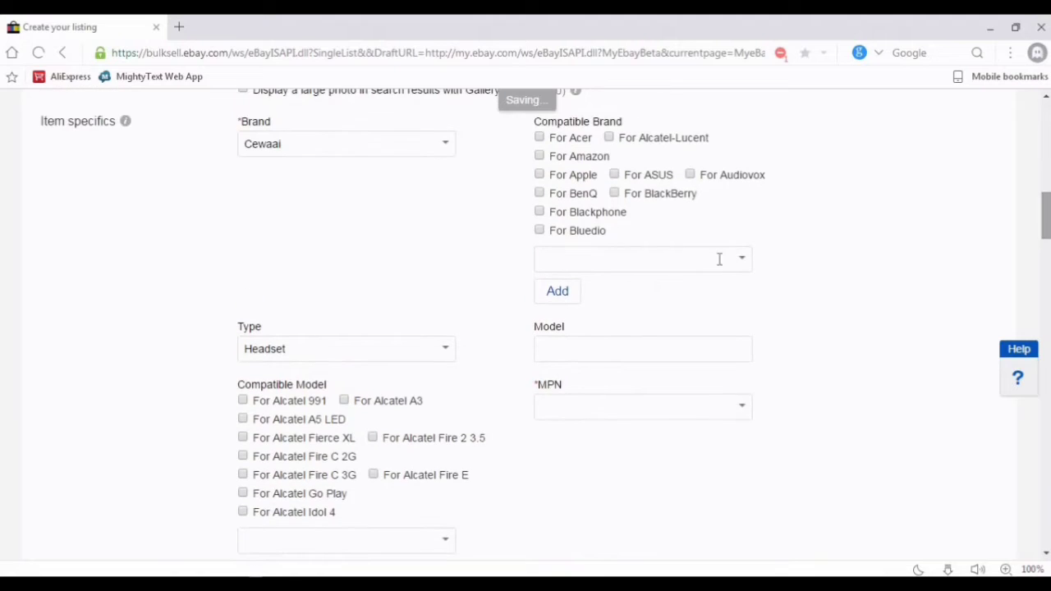
left_click(446, 352)
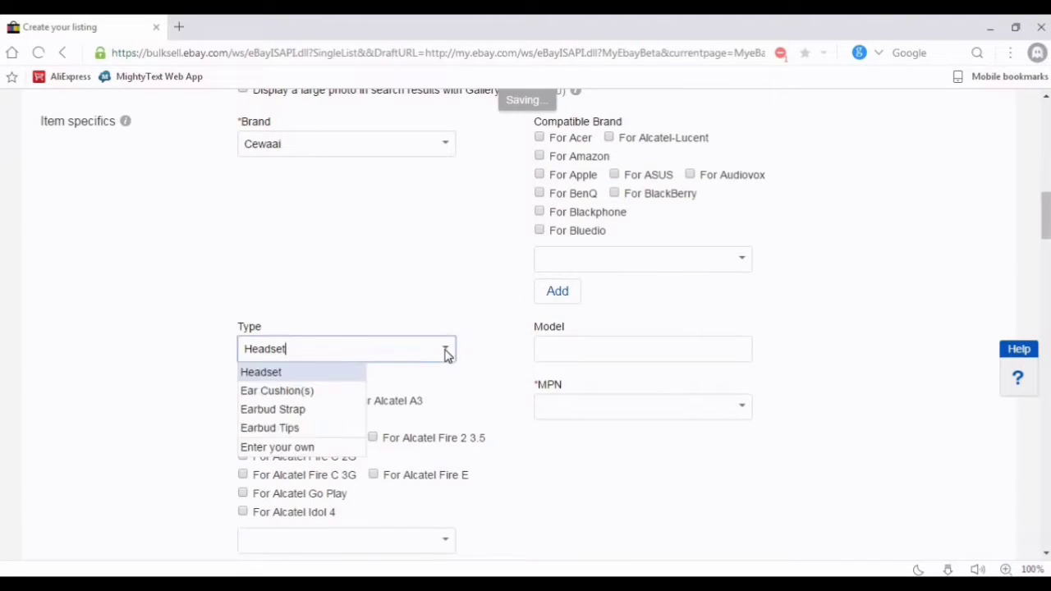
left_click(606, 348)
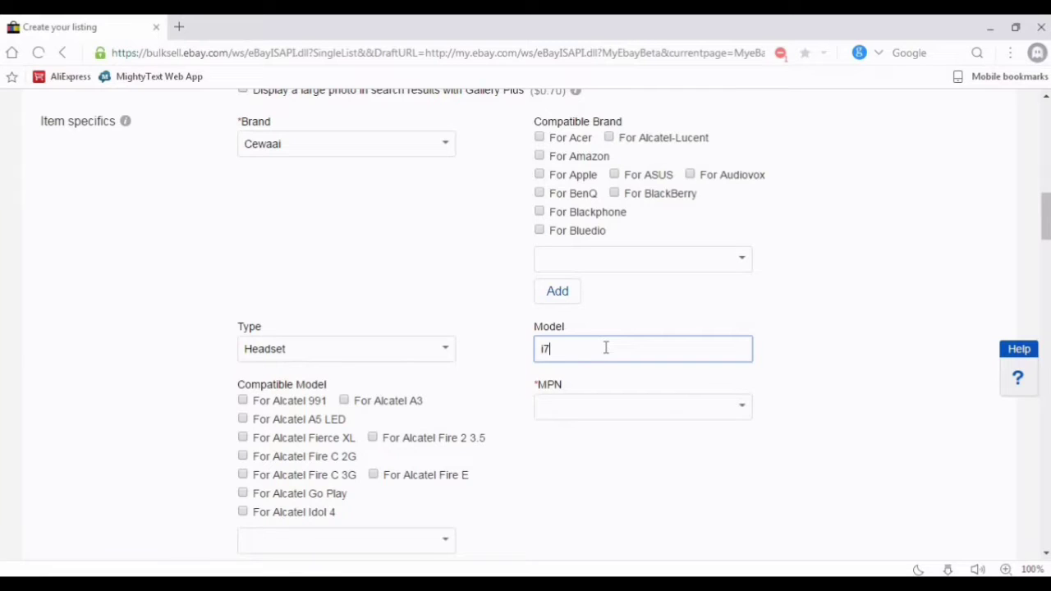
left_click(782, 416)
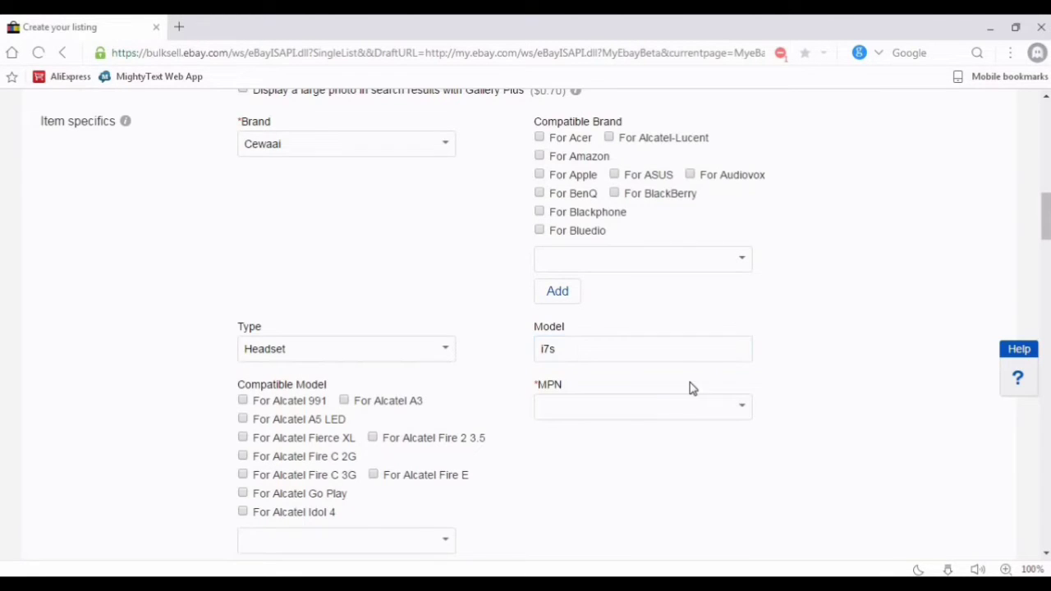
- Set the Earpiece item specific to Double
left_click_drag(1046, 236, 1046, 276)
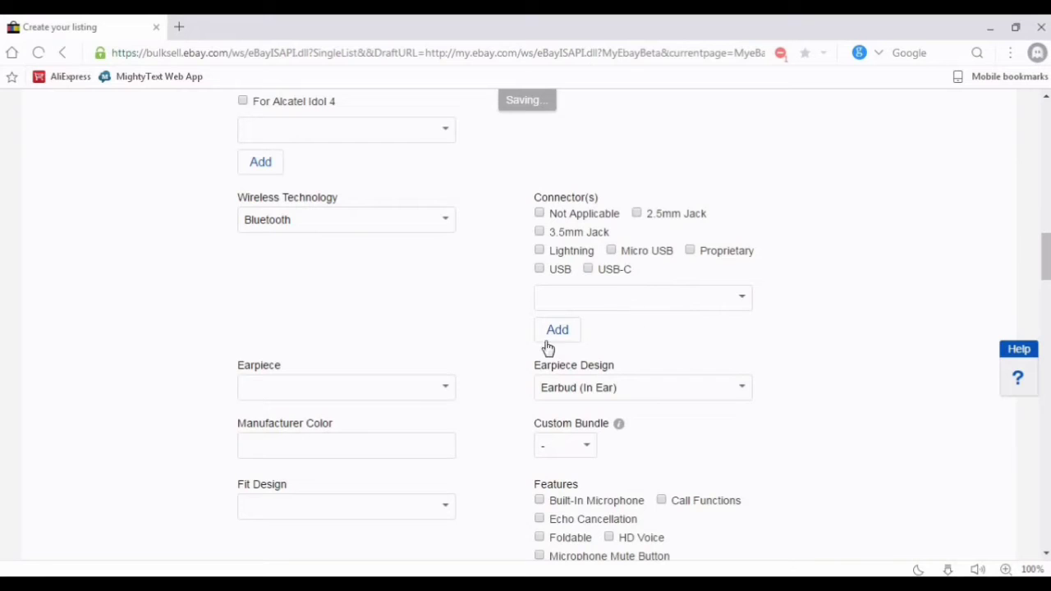
scroll(605, 380, "down", 2)
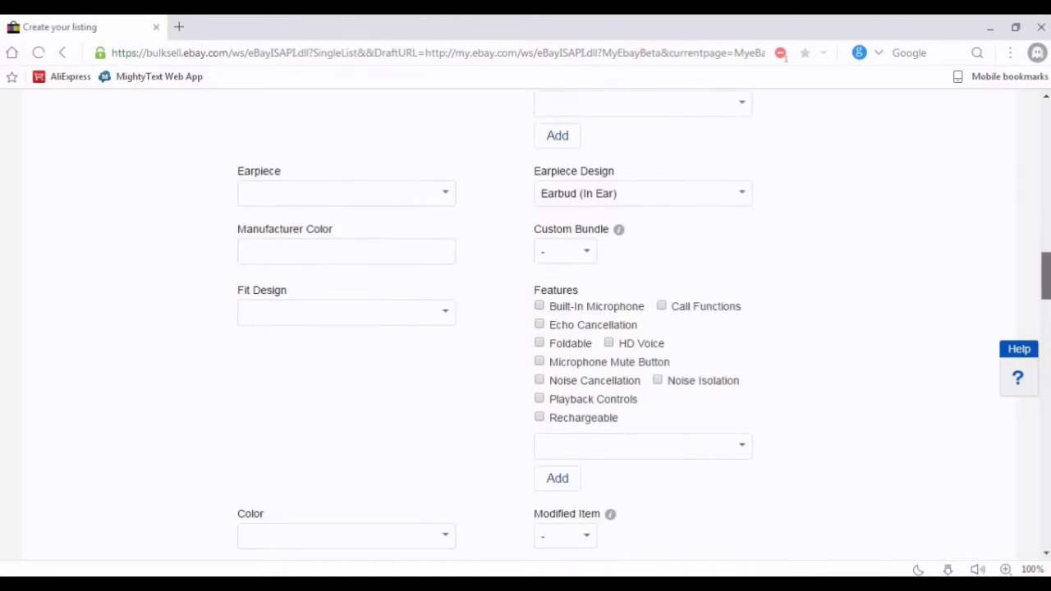
scroll(559, 244, "up", 1)
left_click(448, 283)
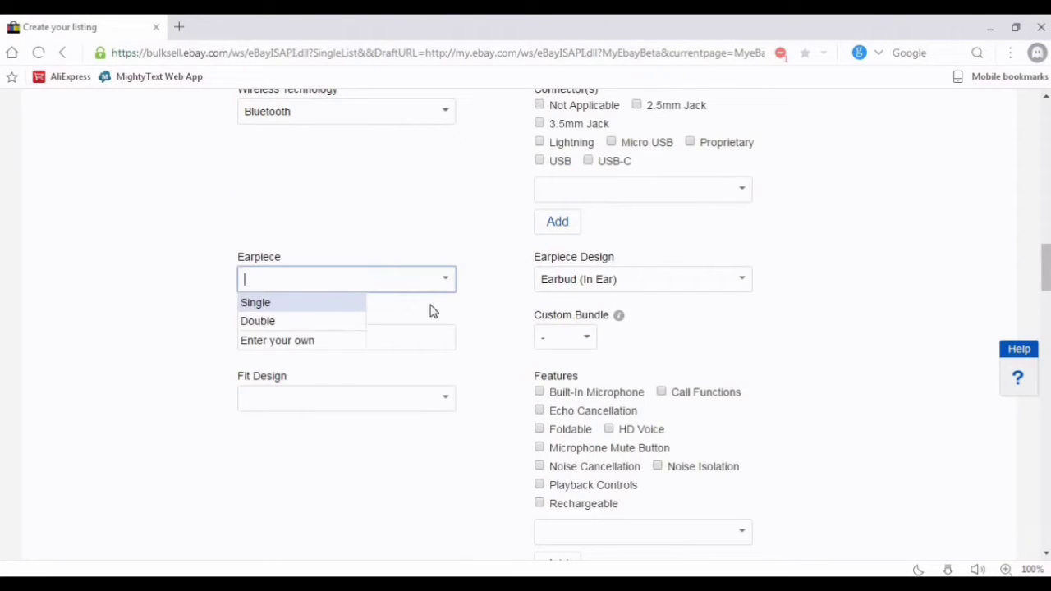
left_click(341, 325)
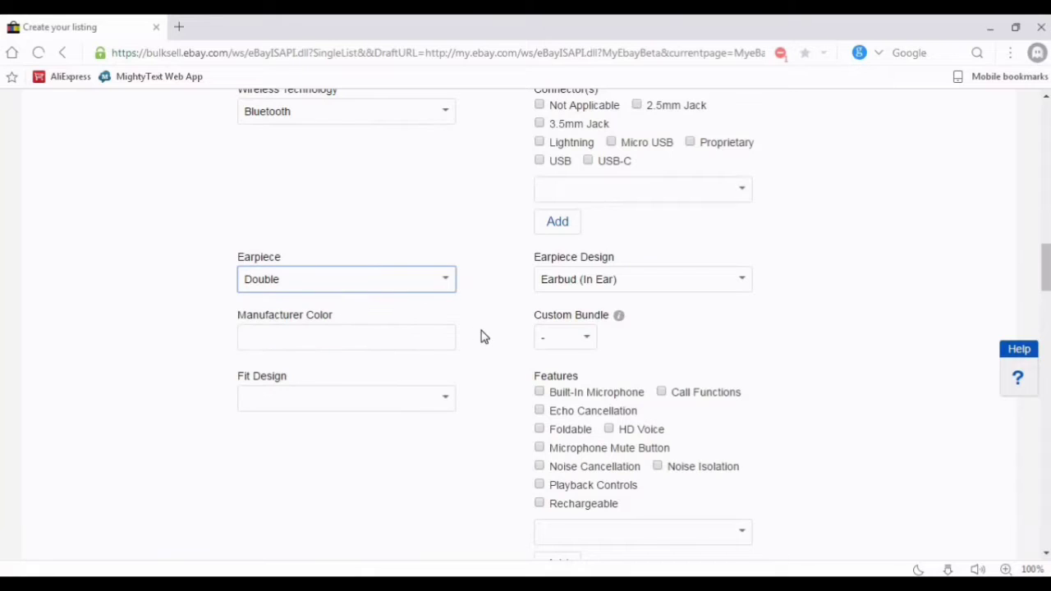
left_click(486, 336)
- Set manufacturer colour to Black & White and fit design to Ear-Hook
left_click(438, 332)
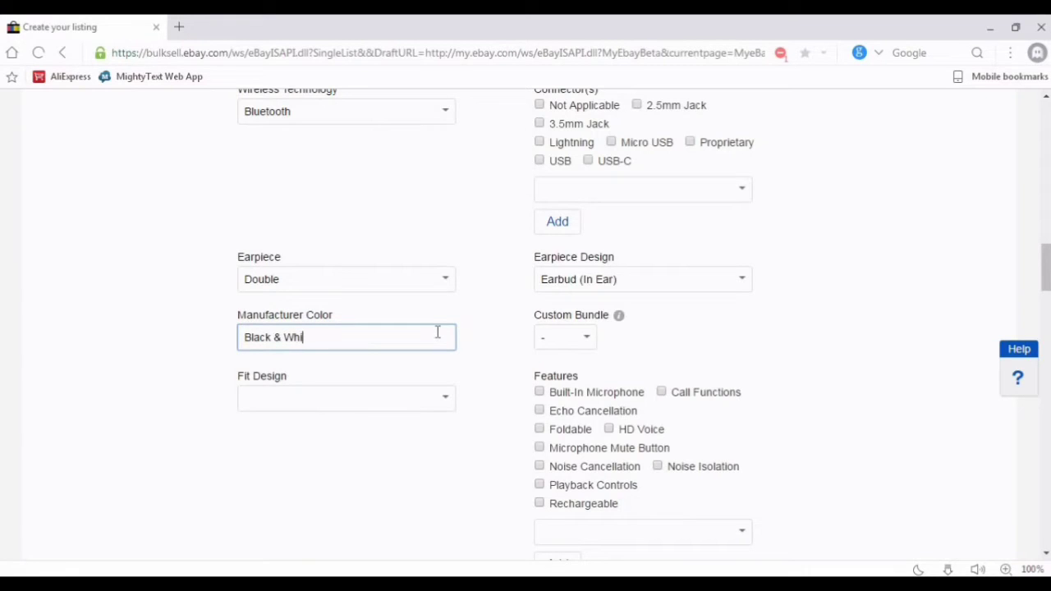
left_click(858, 353)
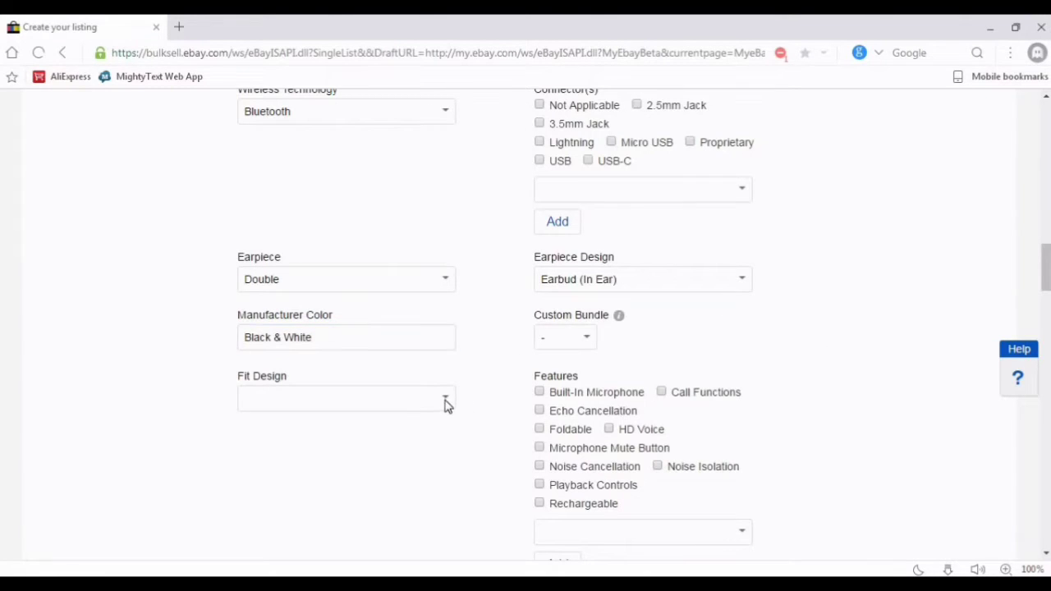
left_click(446, 401)
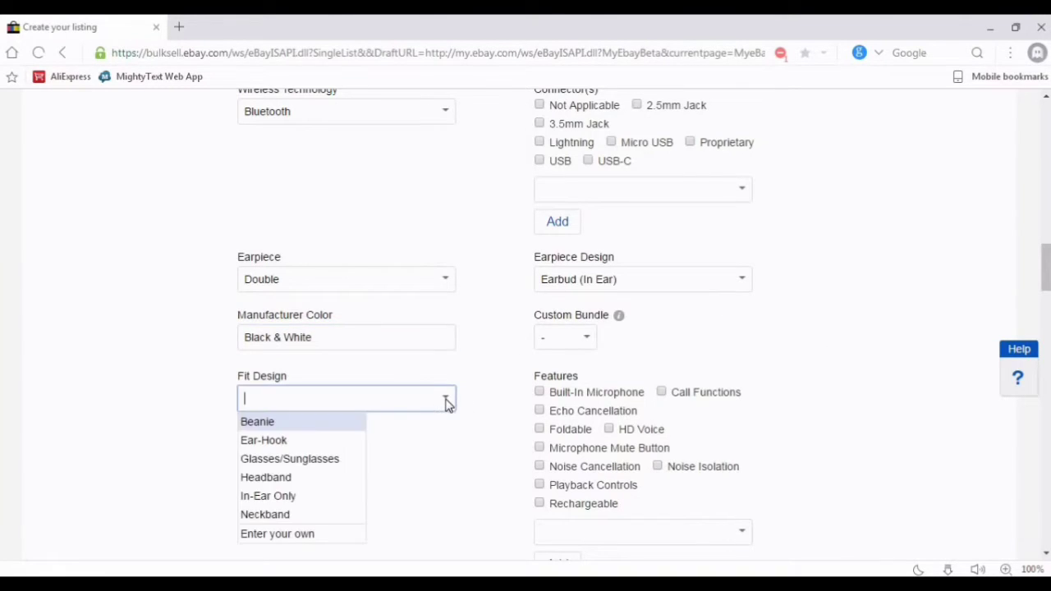
left_click(344, 451)
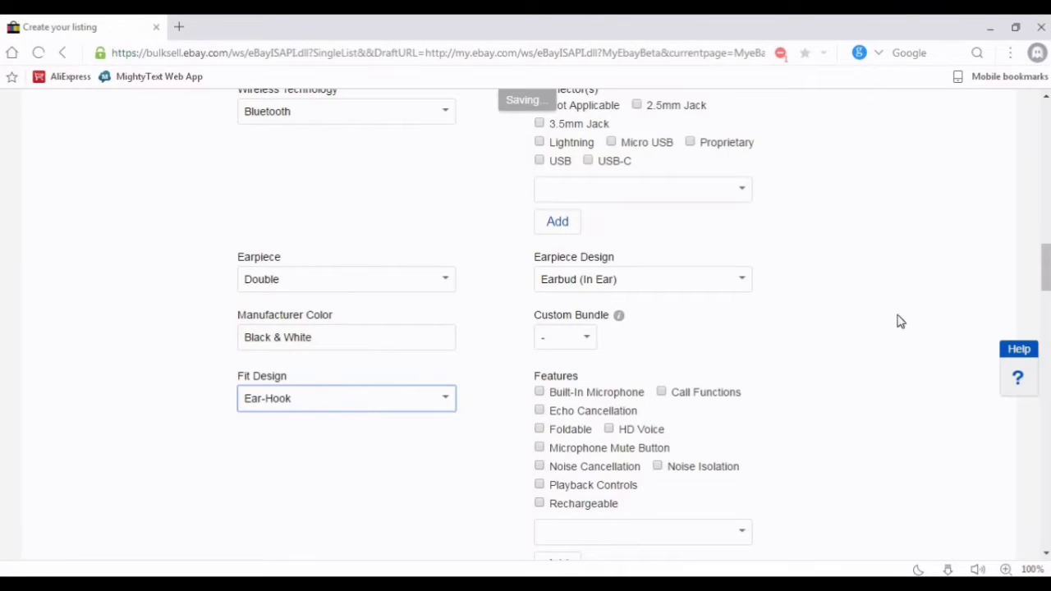
scroll(990, 292, "down", 2)
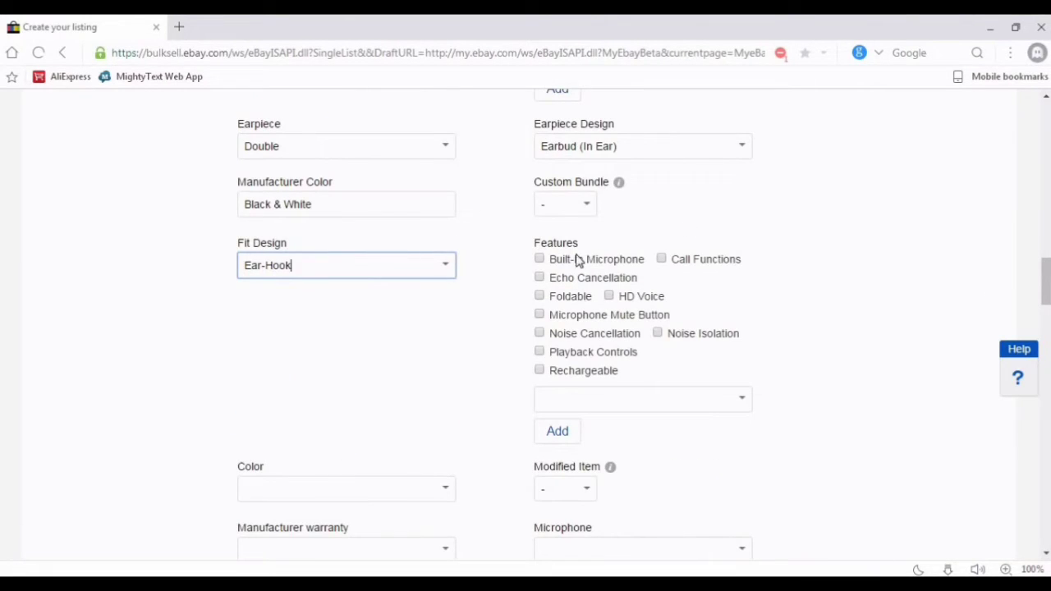
left_click(544, 256)
- Add features Built-In Microphone, HD Voice, Call Functions, Noise Cancellation, Rechargeable, Playback Controls
left_click(540, 258)
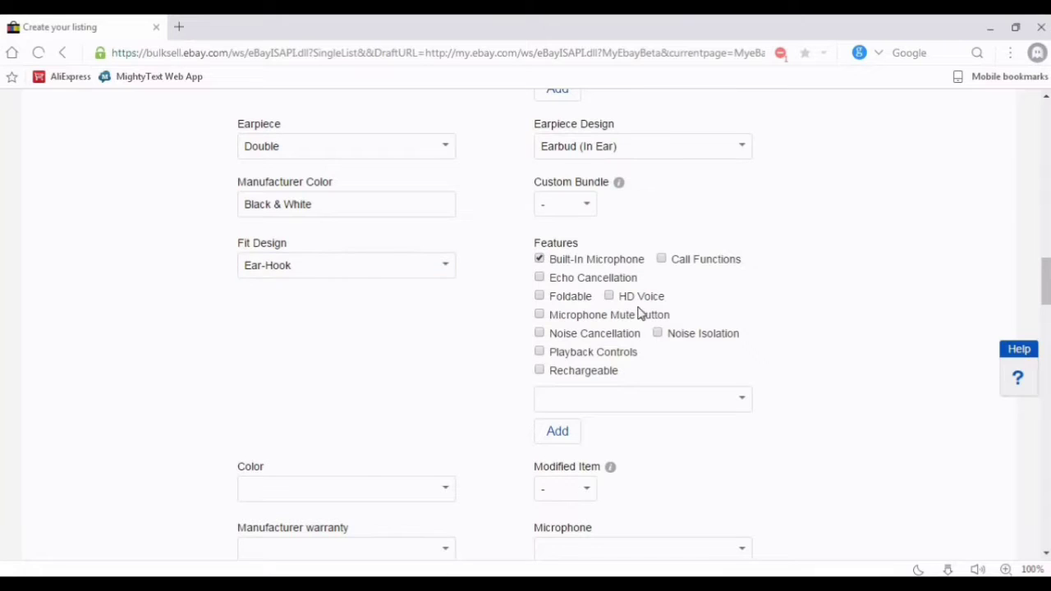
left_click(609, 297)
left_click(662, 259)
left_click(622, 337)
left_click(575, 374)
left_click(593, 358)
- Set Color to Black & White and microphone type to Built-in
left_click(407, 490)
type("B")
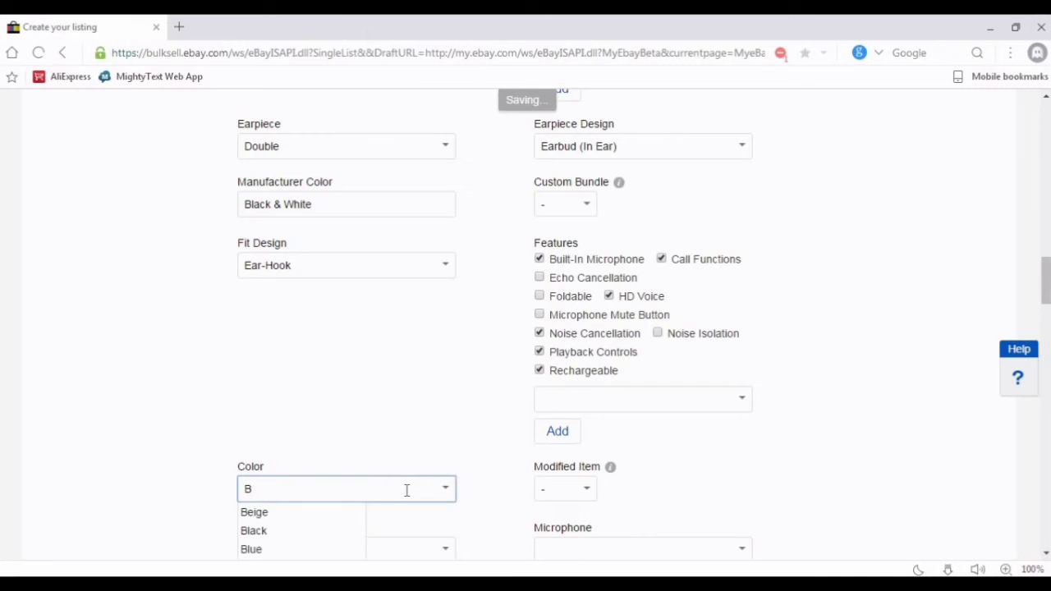
type("lack & W")
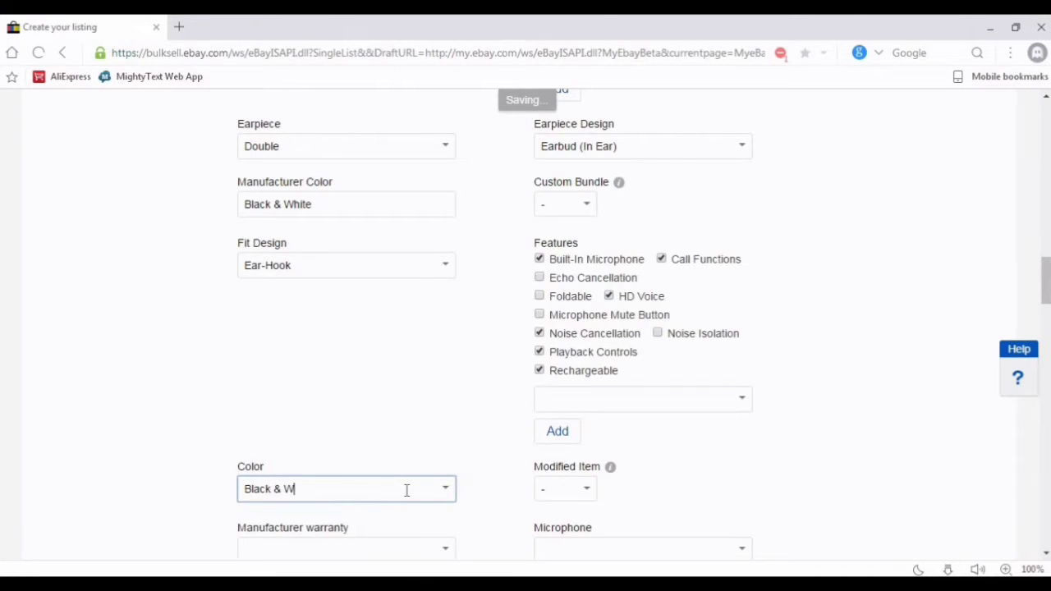
type("hite")
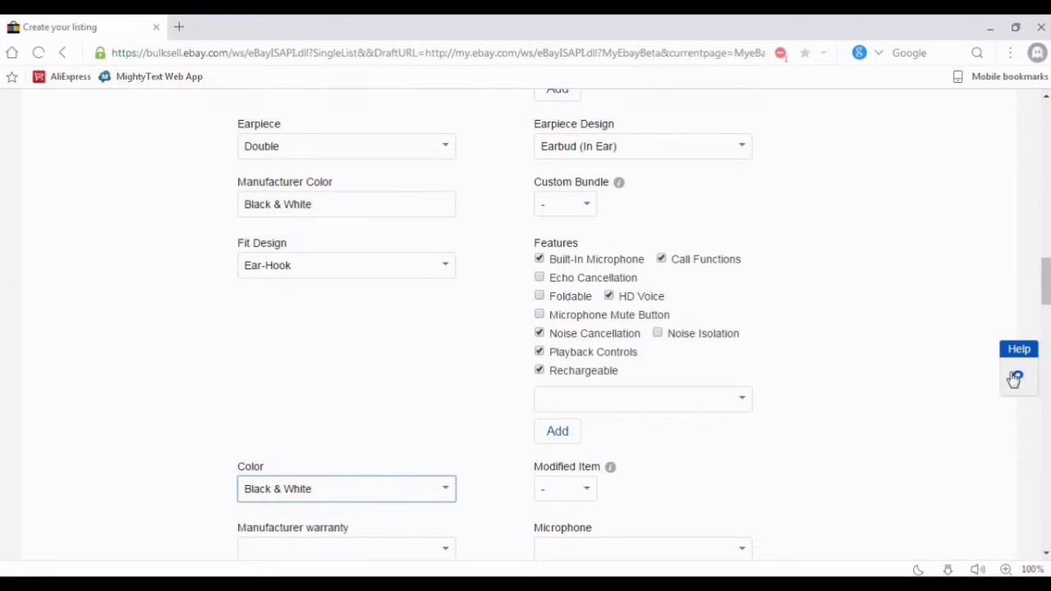
scroll(662, 331, "down", 3)
left_click(742, 341)
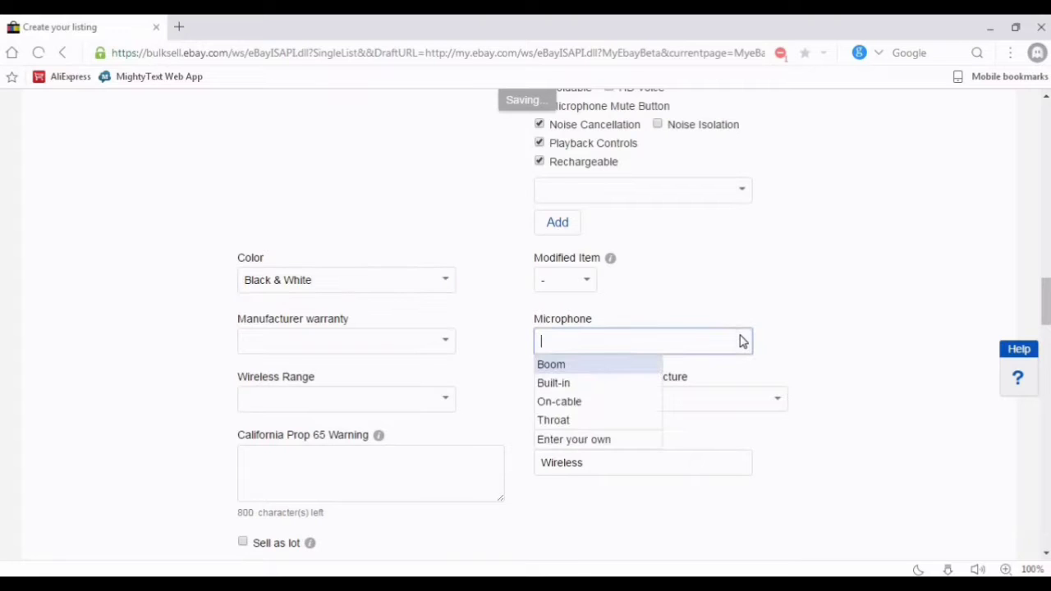
left_click(652, 385)
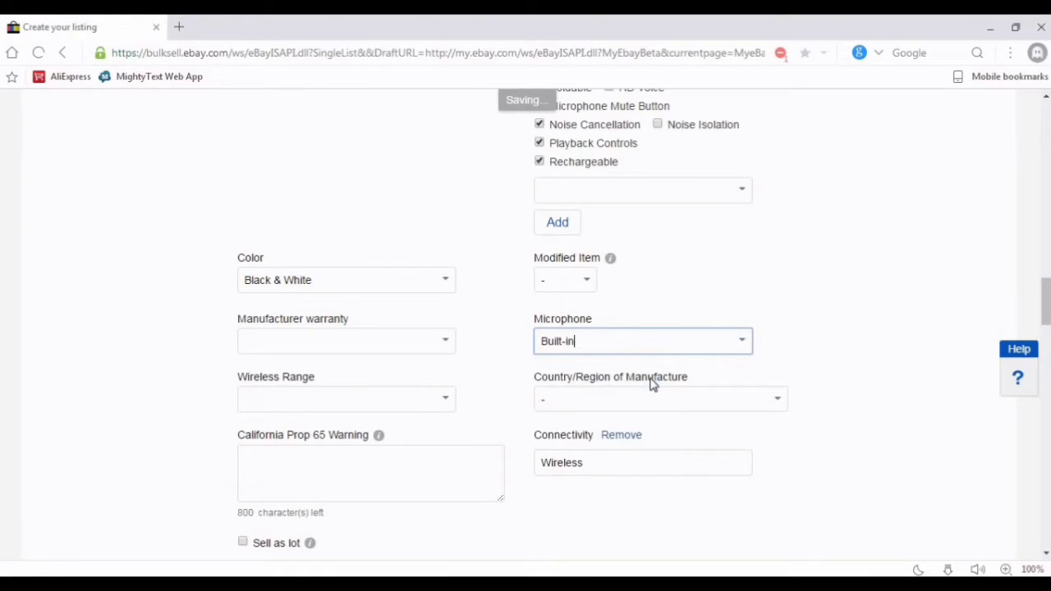
- Set wireless range to 10m and country of manufacture to China
left_click(446, 400)
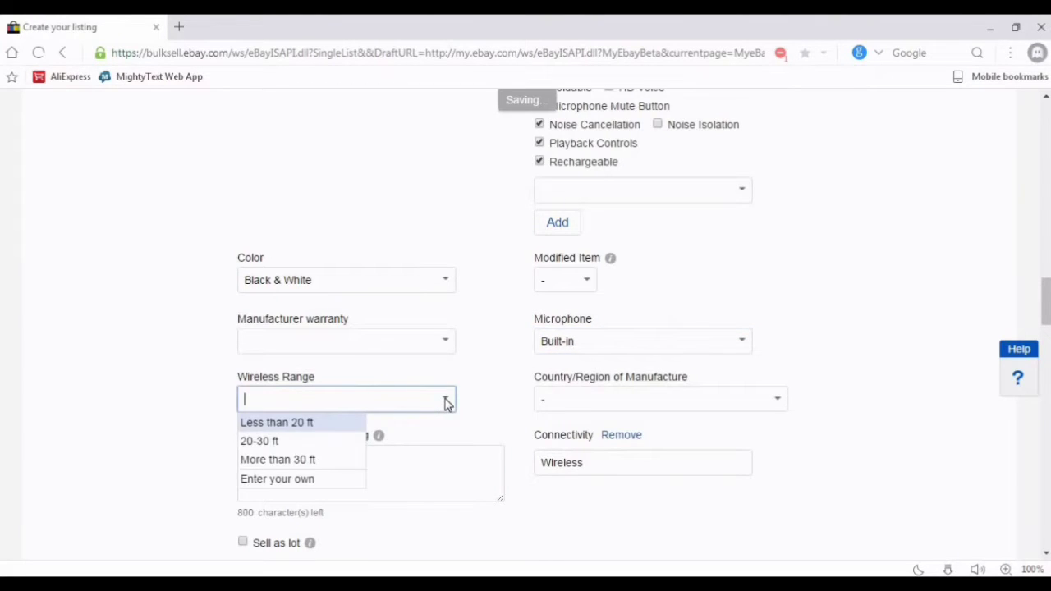
type("10m")
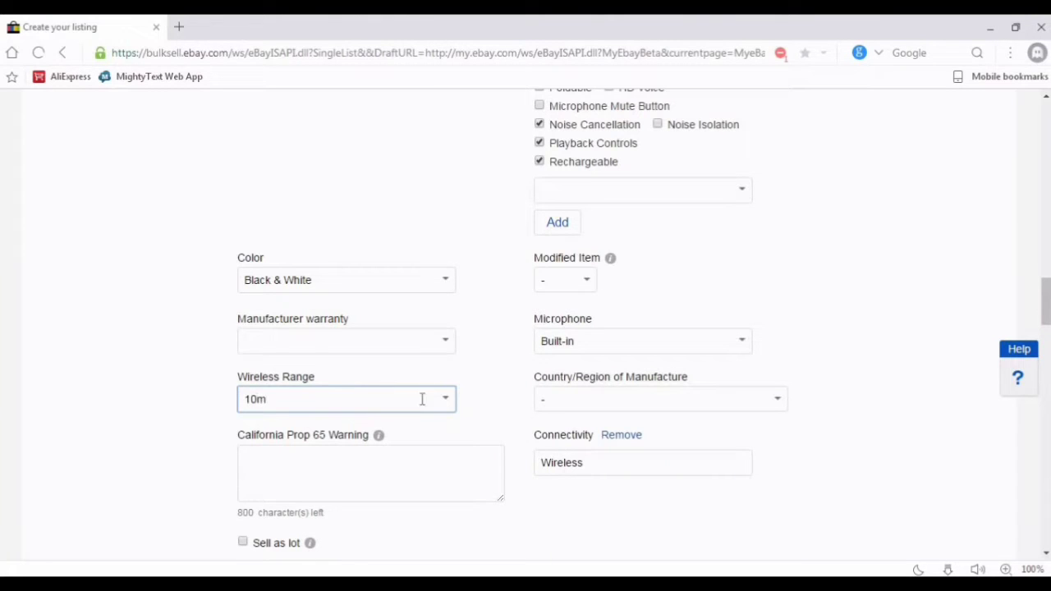
left_click(499, 403)
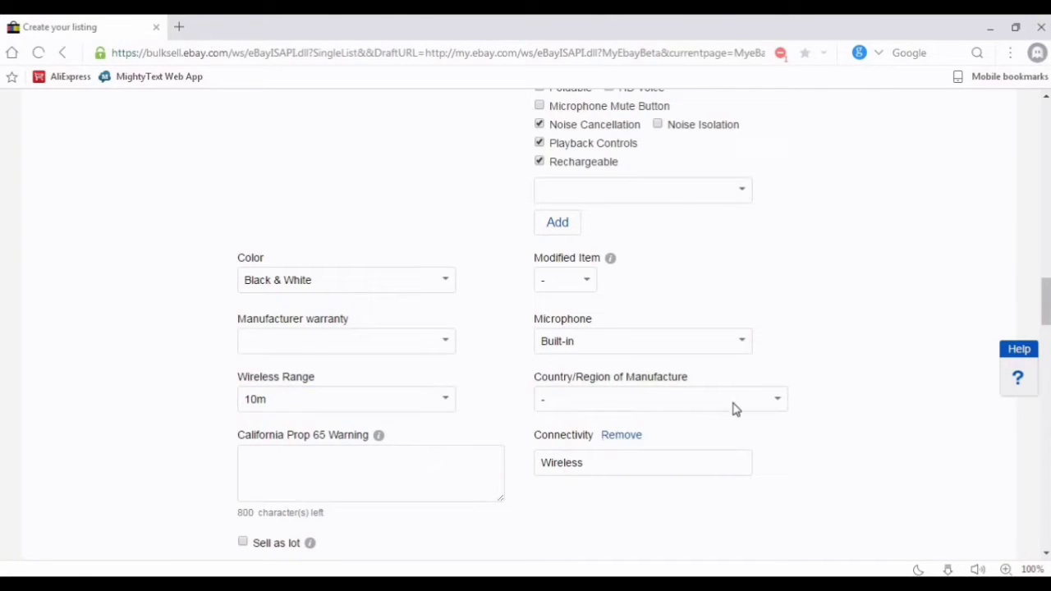
left_click(779, 403)
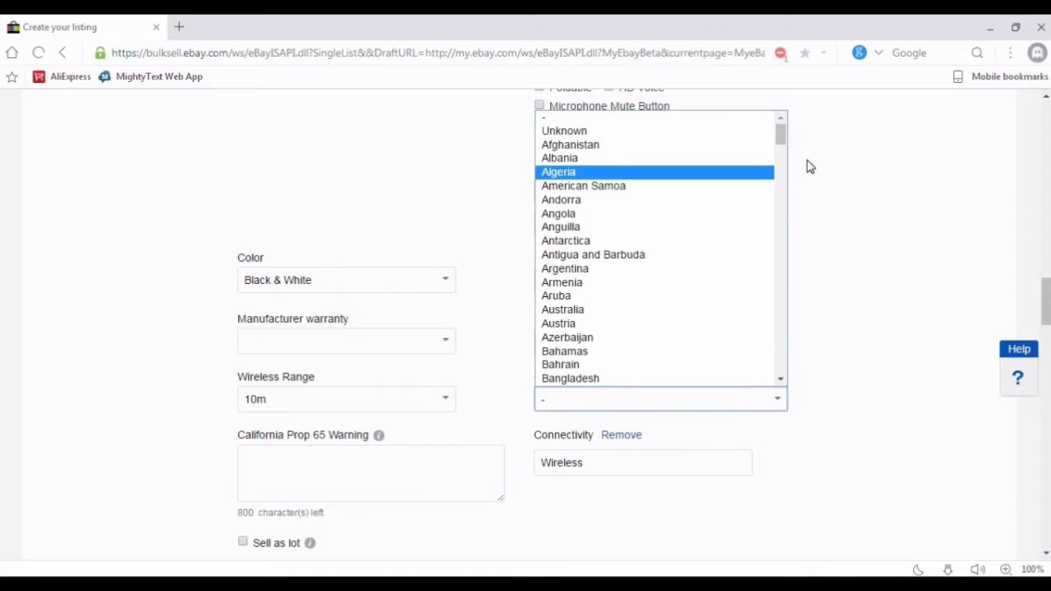
left_click_drag(783, 143, 744, 178)
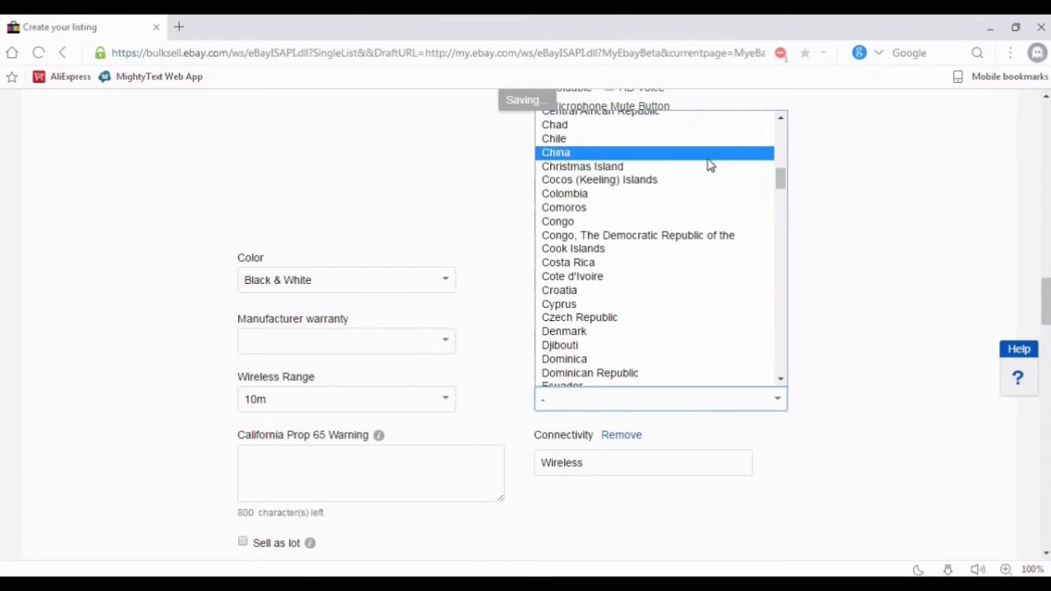
left_click(711, 154)
left_click_drag(1045, 306, 1047, 356)
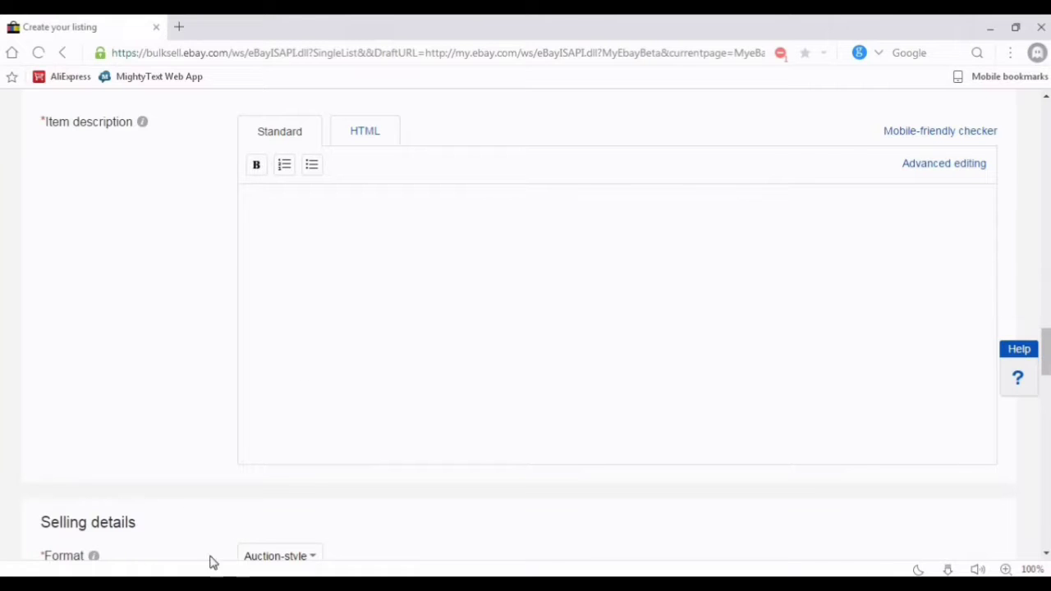
- Copy the Word description text through the package contents list, then return to eBay
key("alt+Tab")
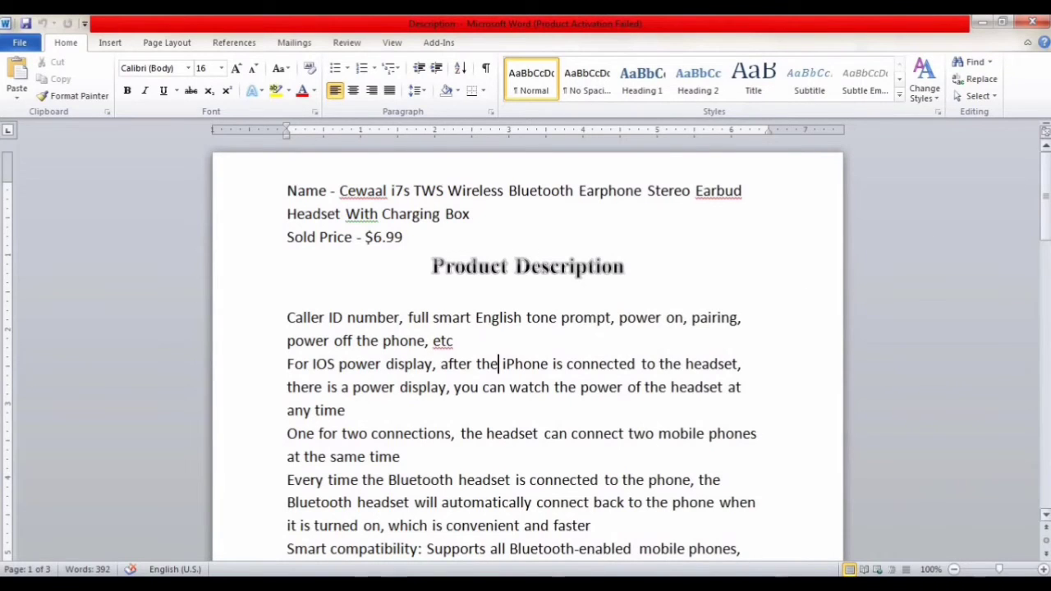
scroll(1045, 515, "down", 1)
scroll(493, 206, "up", 1)
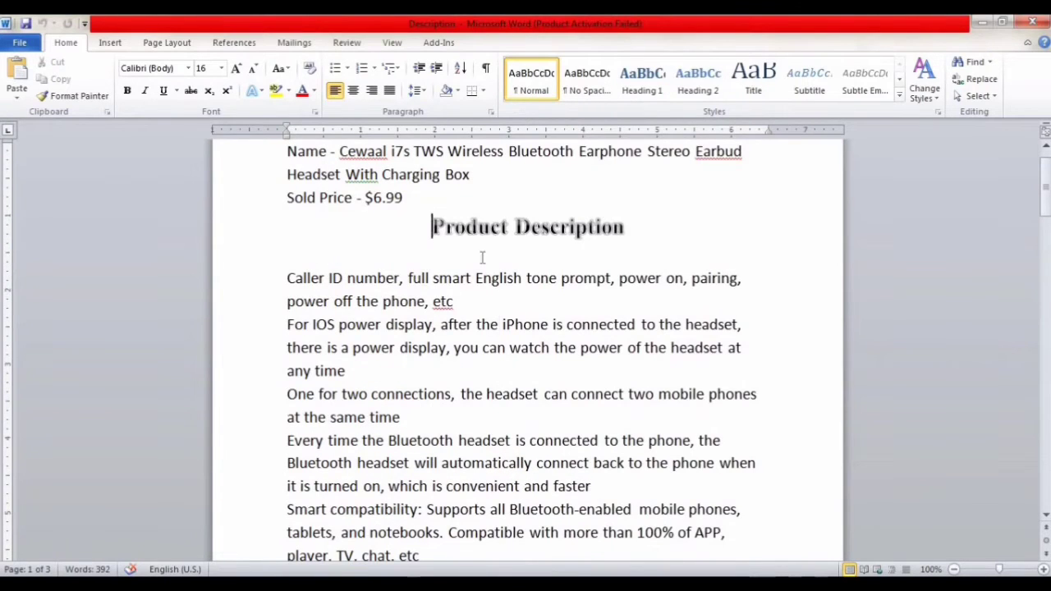
left_click_drag(431, 227, 772, 460)
right_click(345, 351)
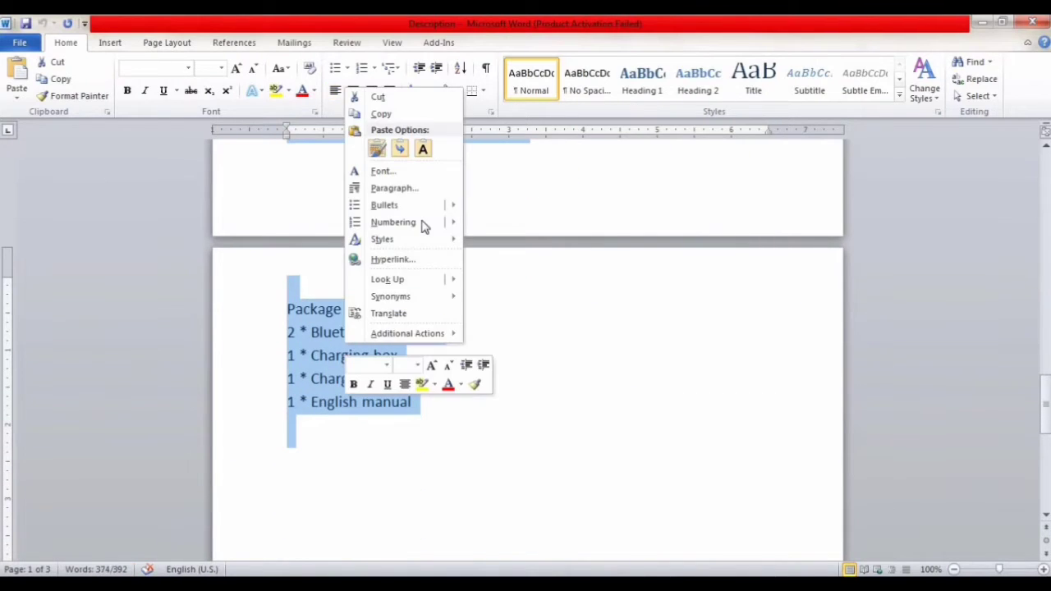
left_click(375, 115)
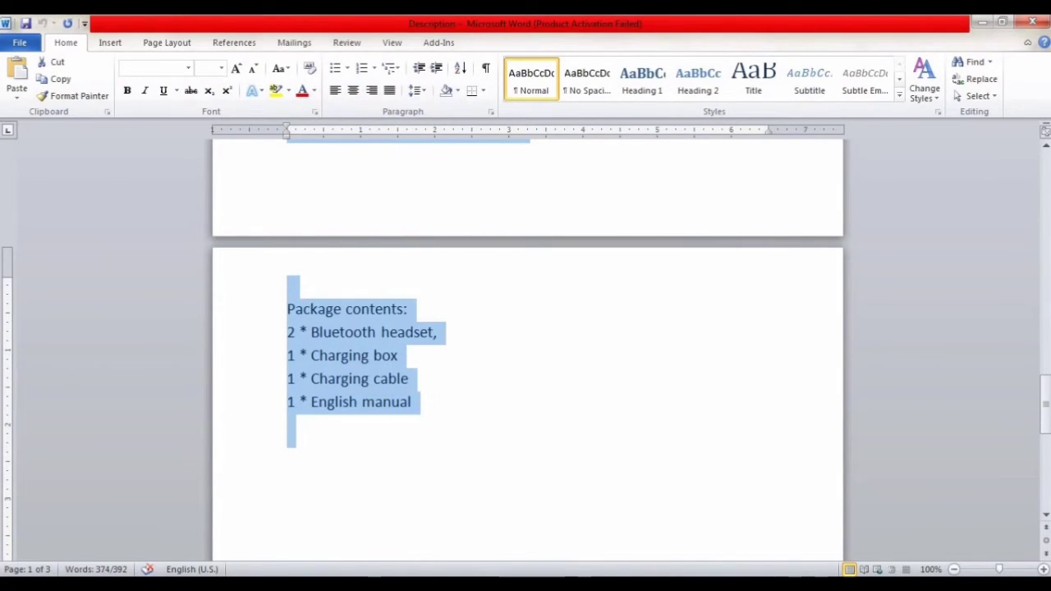
key("alt+Tab")
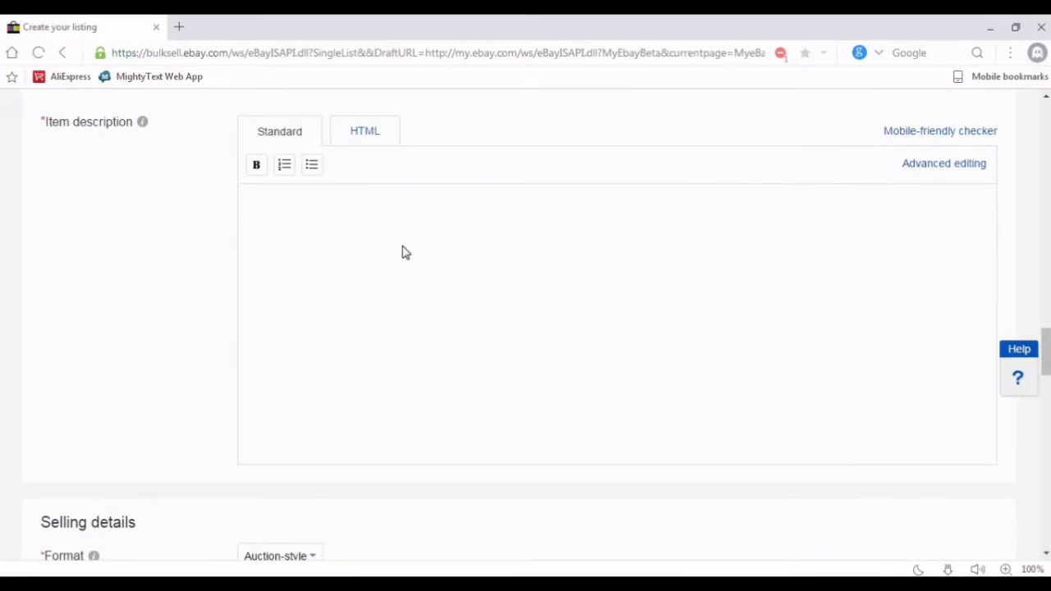
- Paste the copied description into the Item description editor and scroll to Selling details
right_click(403, 249)
left_click(477, 342)
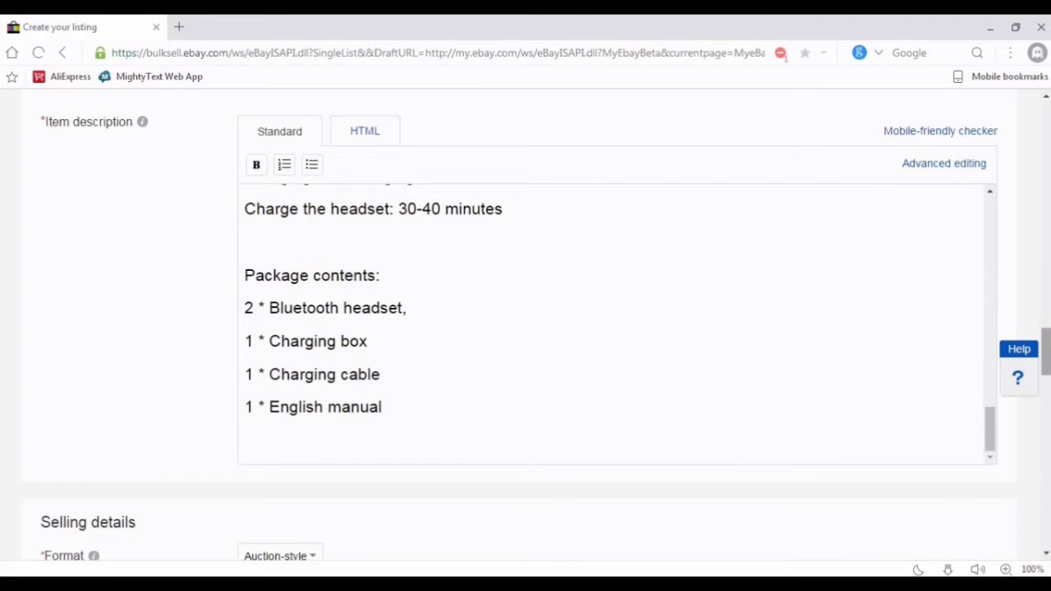
scroll(525, 328, "down", 4)
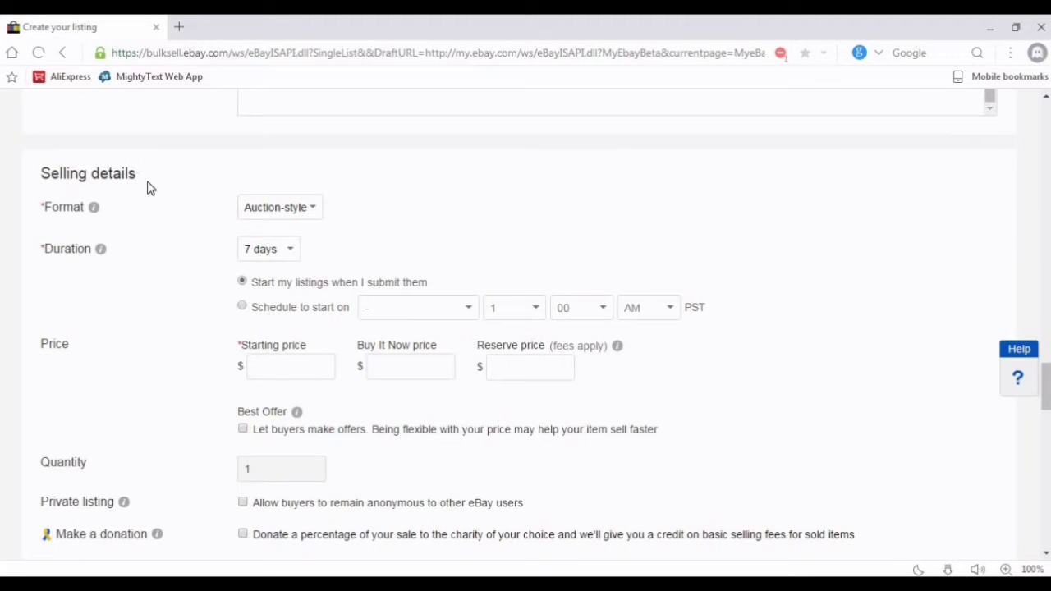
- Switch the listing format from Auction-style to Fixed price with a 30-day duration
left_click(315, 215)
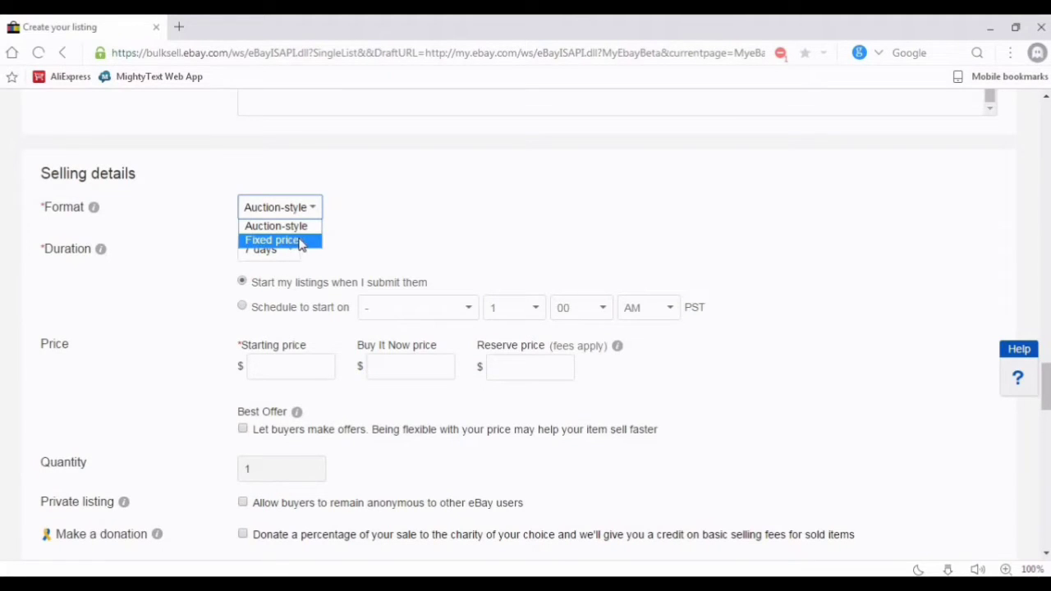
left_click(301, 240)
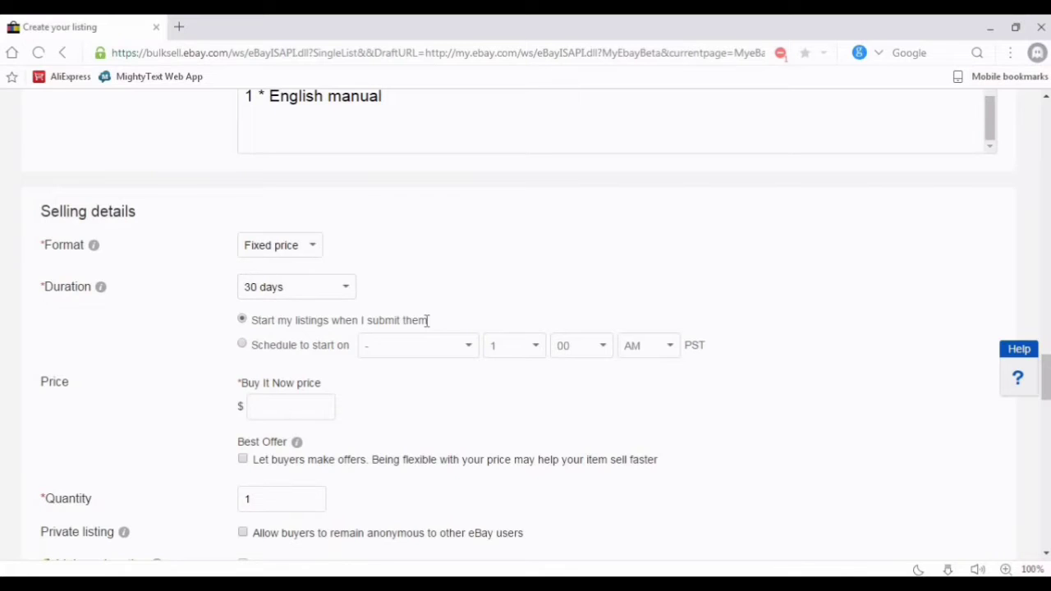
left_click(321, 410)
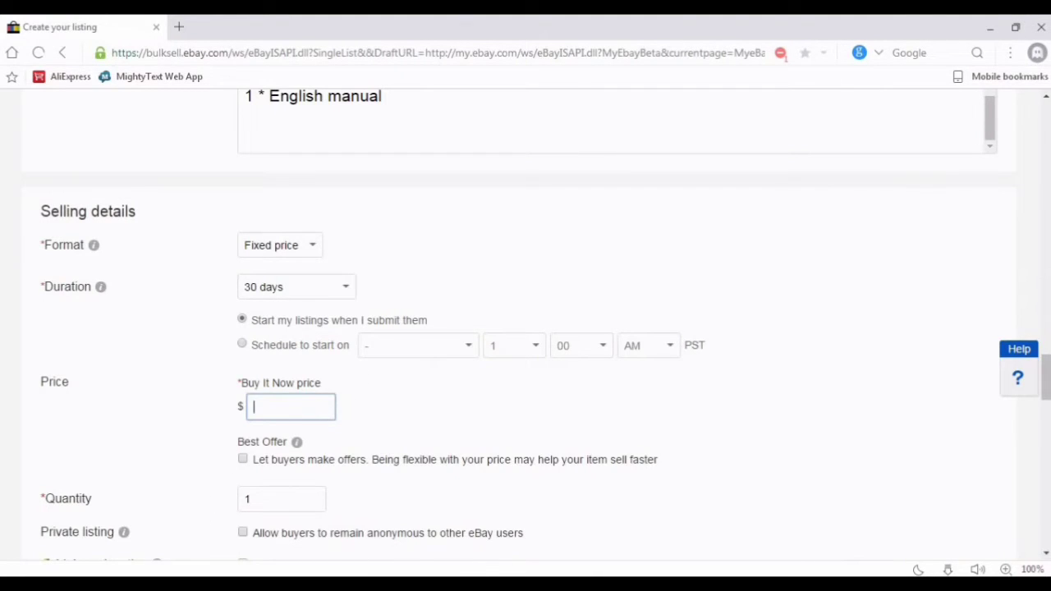
- Copy 6.99 from the Sold Price line in the Word document back into eBay's Buy It Now field
mouse_move(451, 583)
left_click(455, 547)
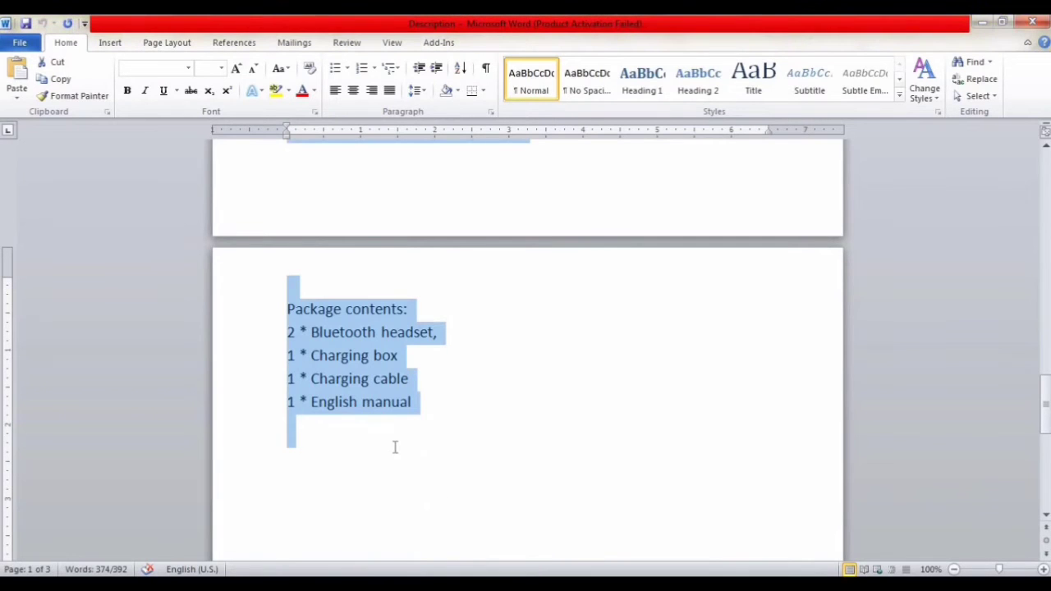
left_click(394, 447)
scroll(411, 399, "up", 15)
left_click_drag(404, 237, 374, 238)
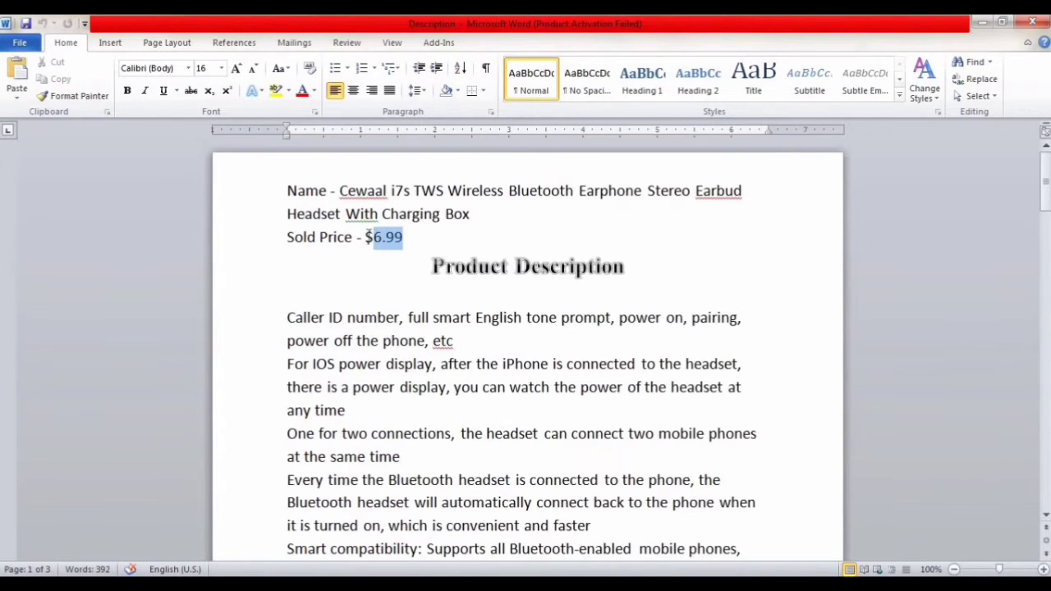
right_click(378, 239)
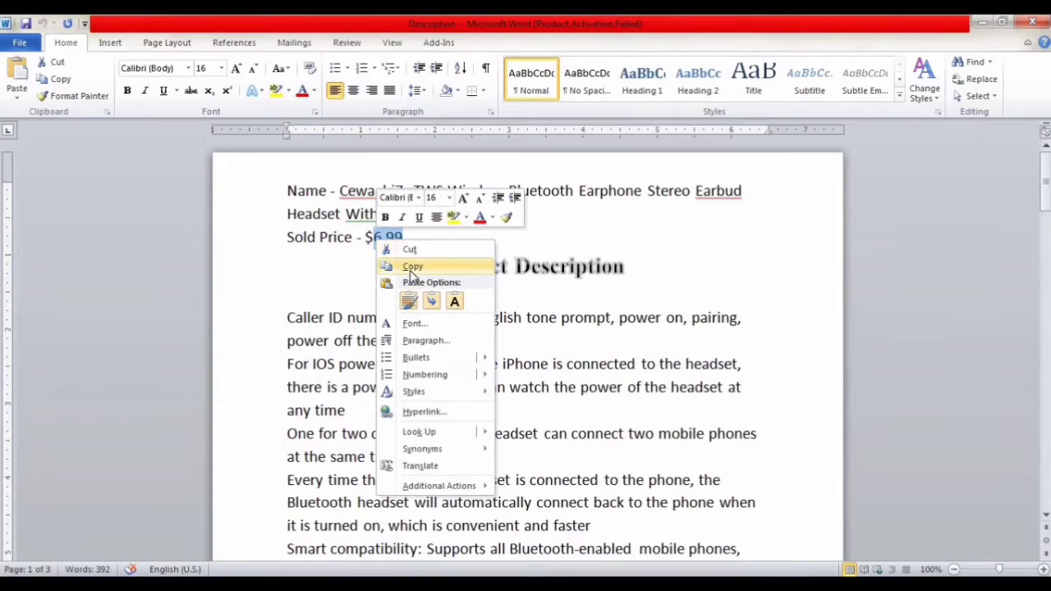
left_click(412, 268)
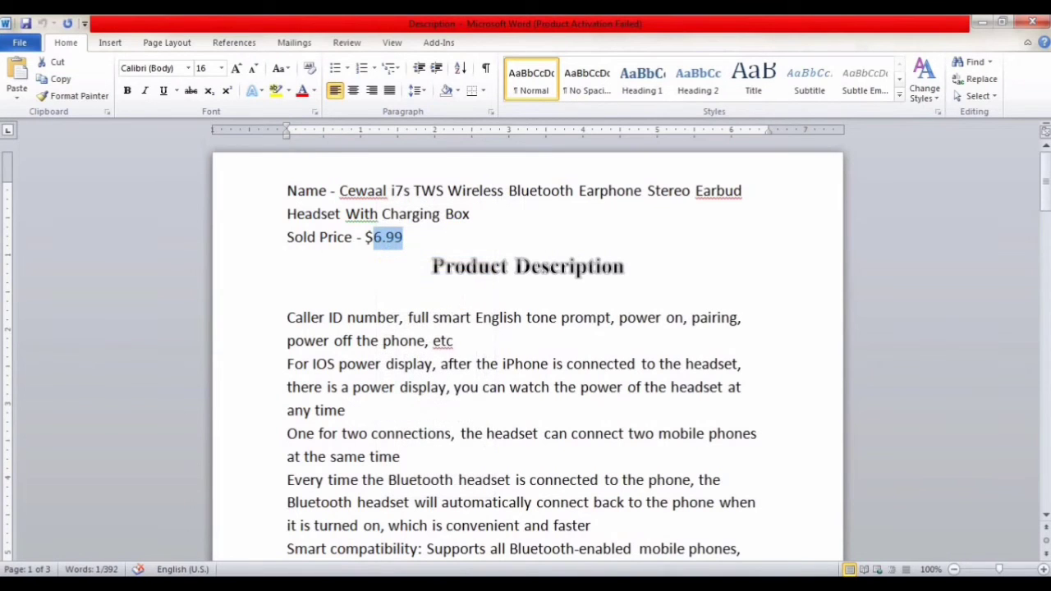
key("alt+Tab")
left_click(302, 415)
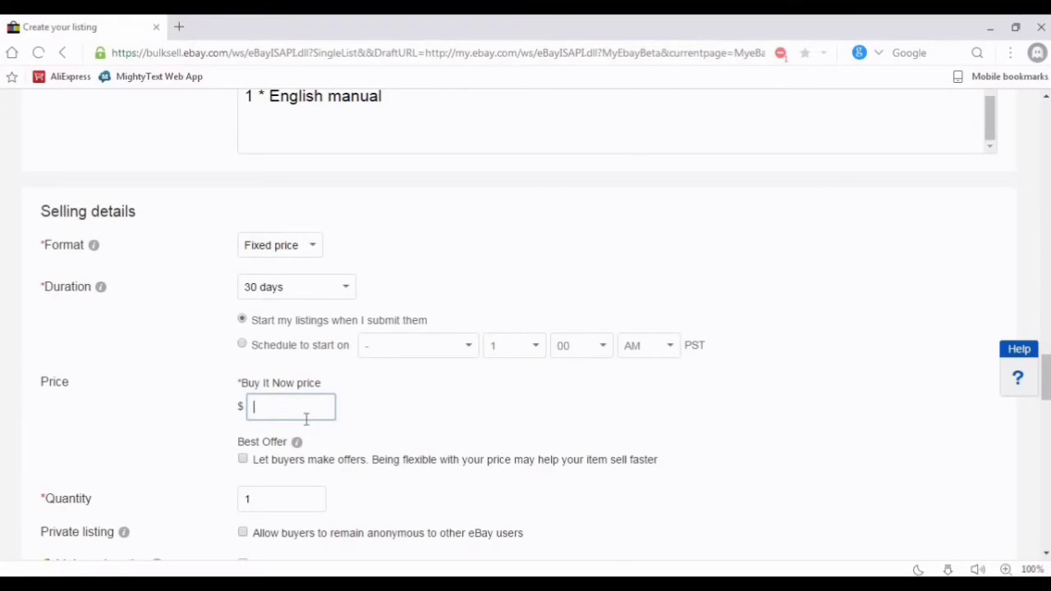
- Paste 6.99 as the Buy It Now price
right_click(305, 422)
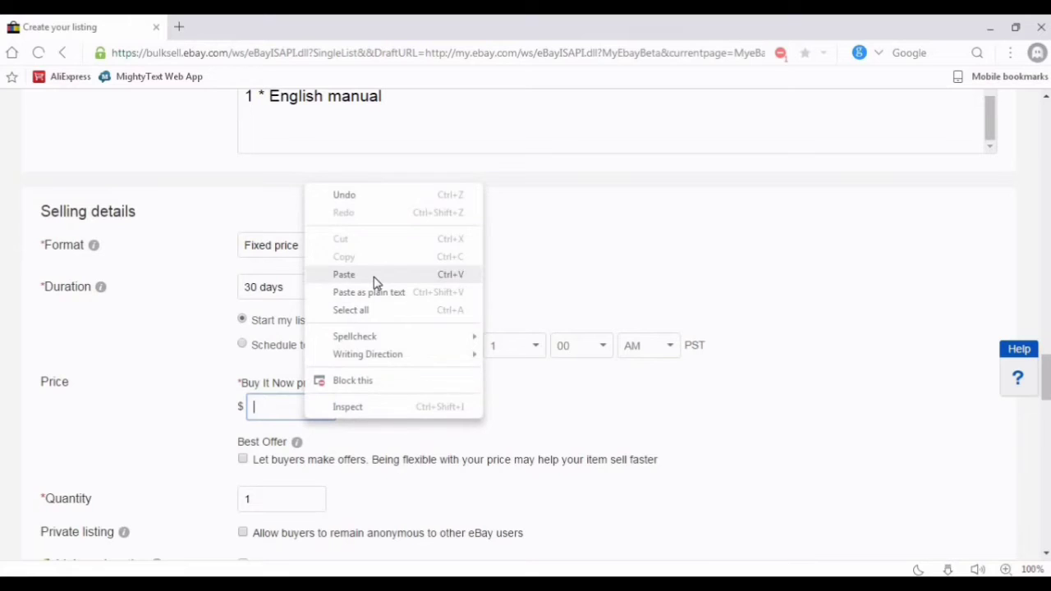
left_click(373, 276)
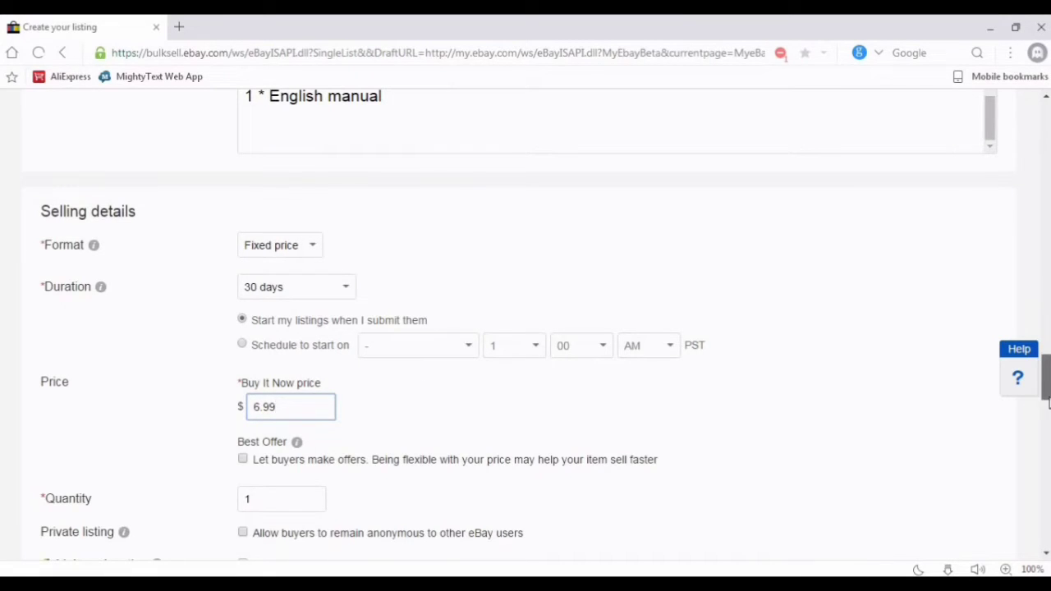
left_click_drag(1046, 378, 335, 348)
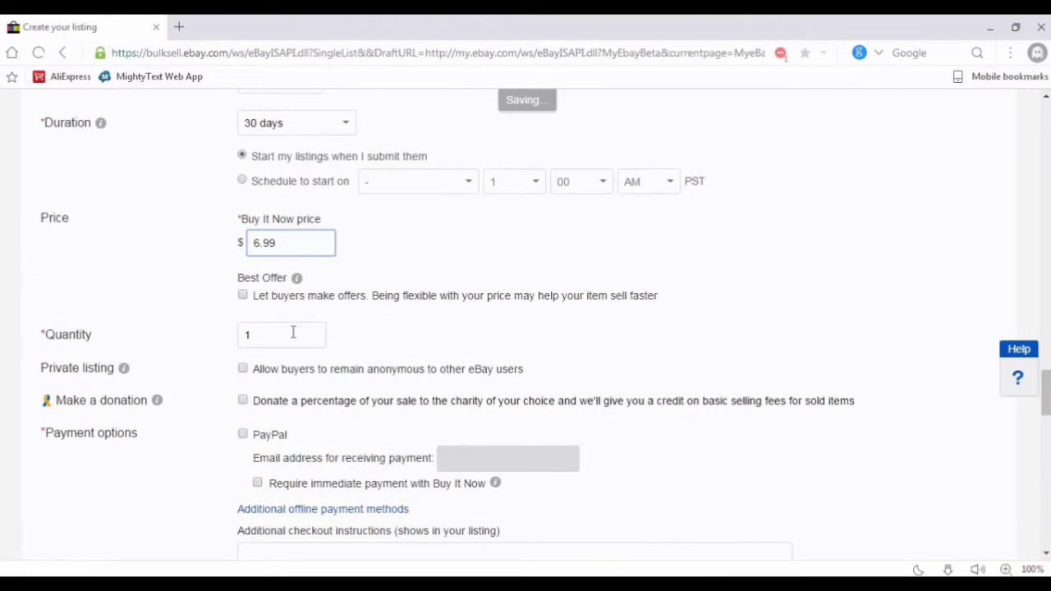
- Change the listing quantity from 1 to 3
left_click(293, 332)
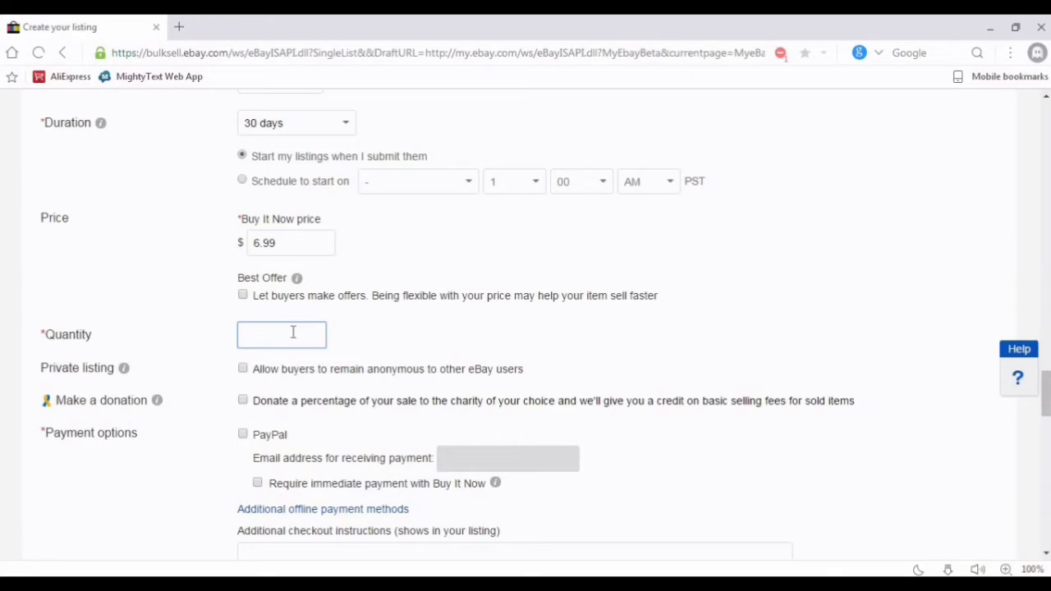
type("3")
scroll(1046, 404, "down", 1)
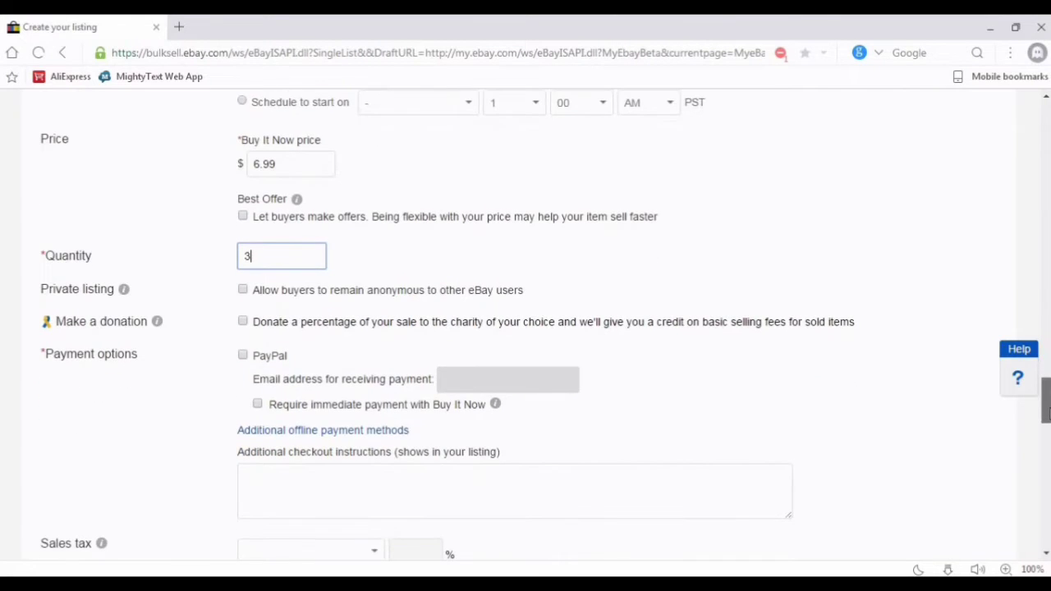
- Accept PayPal with immediate payment, enter the PayPal e-mail address, and leave charity donation off
left_click(255, 328)
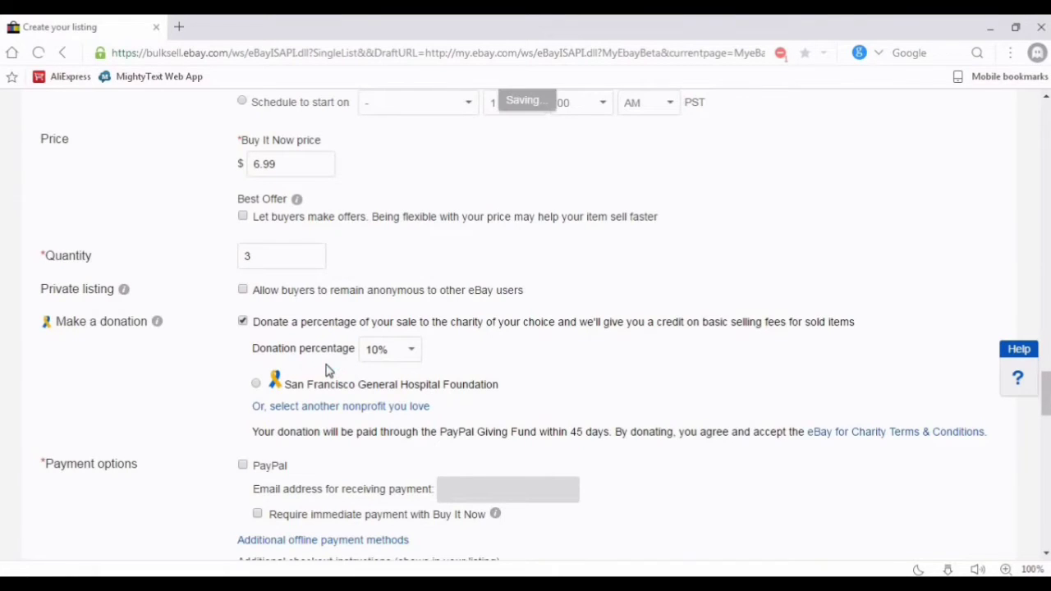
left_click(243, 322)
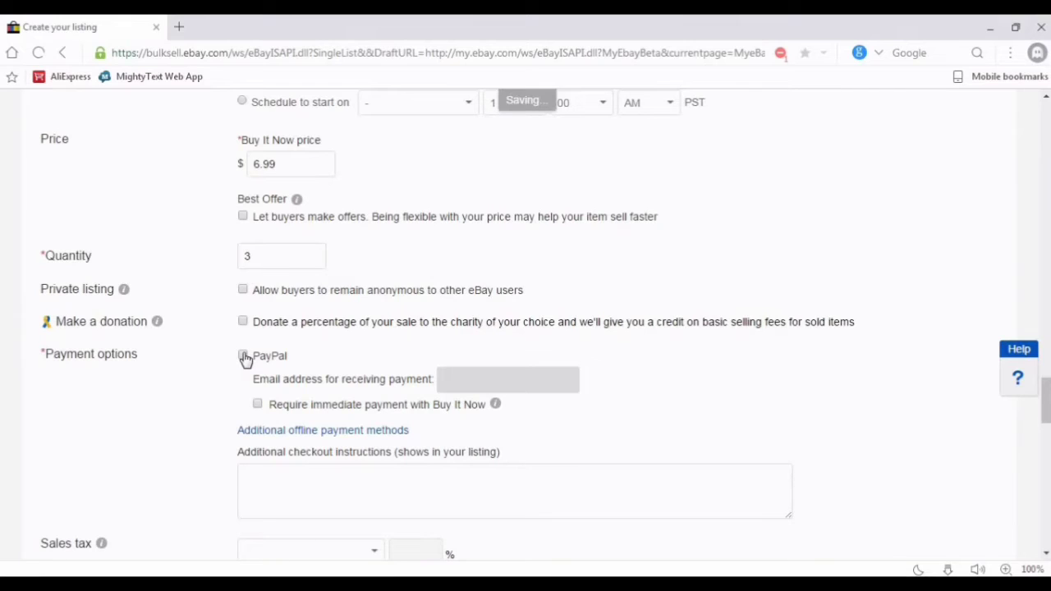
left_click(243, 355)
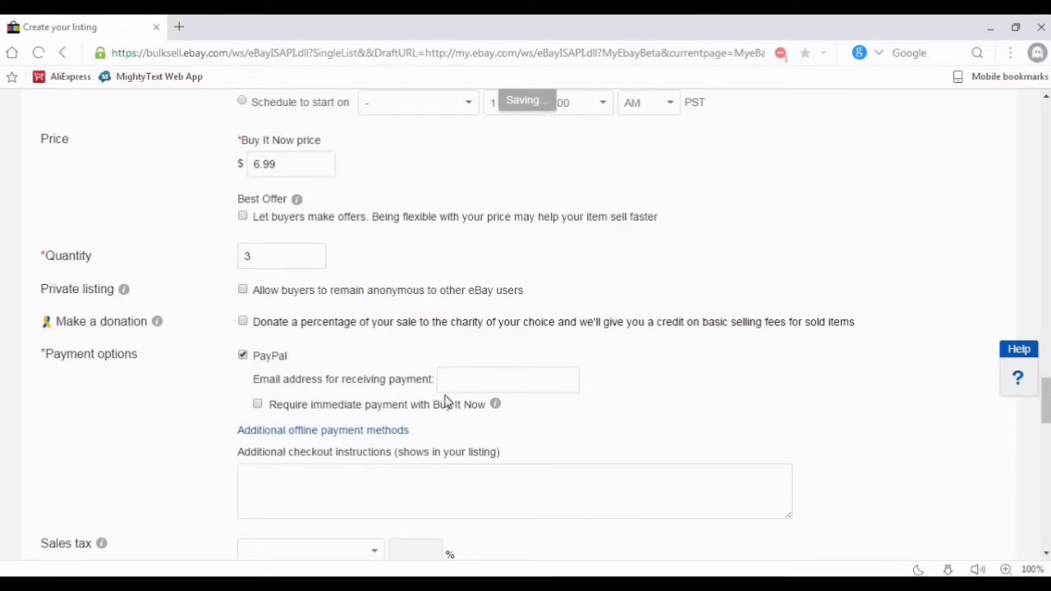
left_click(259, 408)
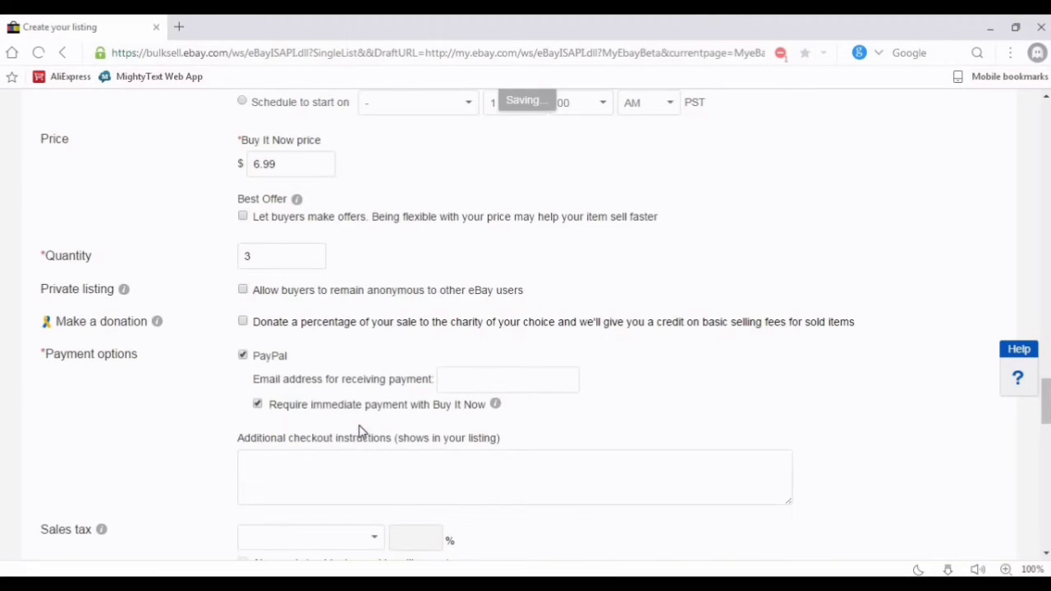
left_click(481, 382)
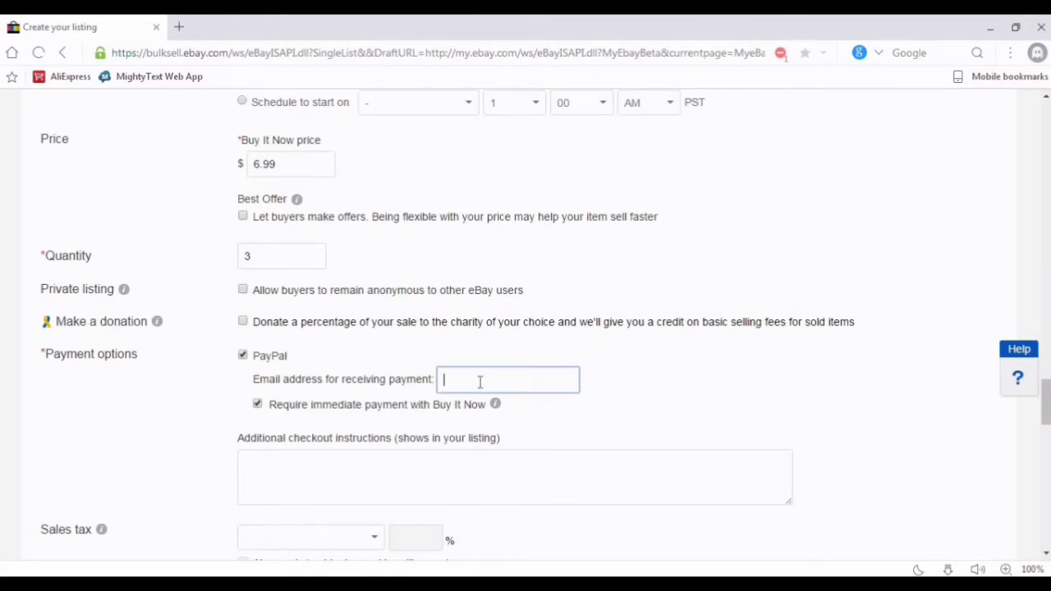
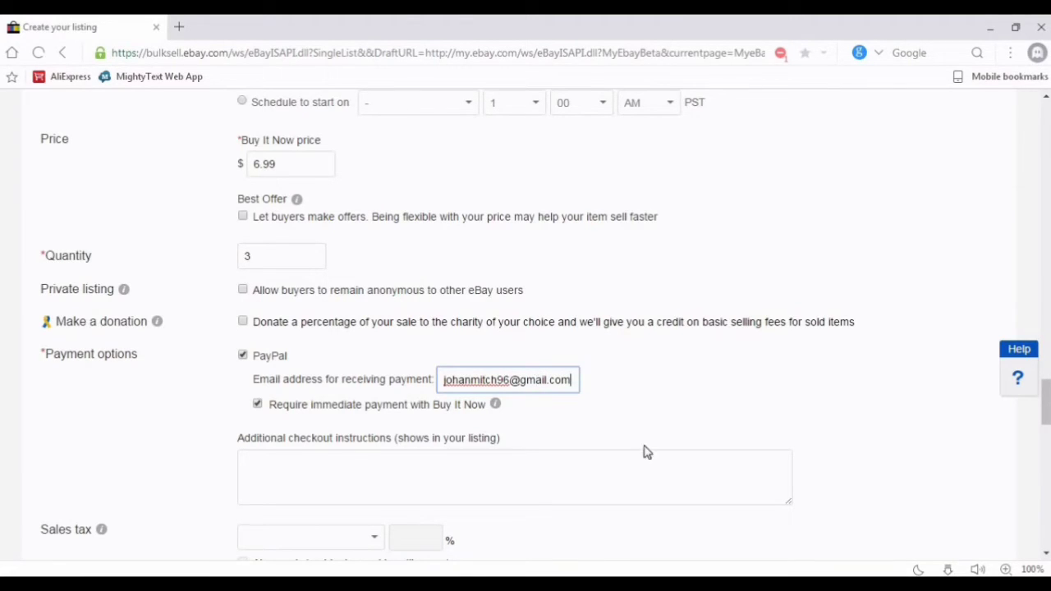
left_click(573, 470)
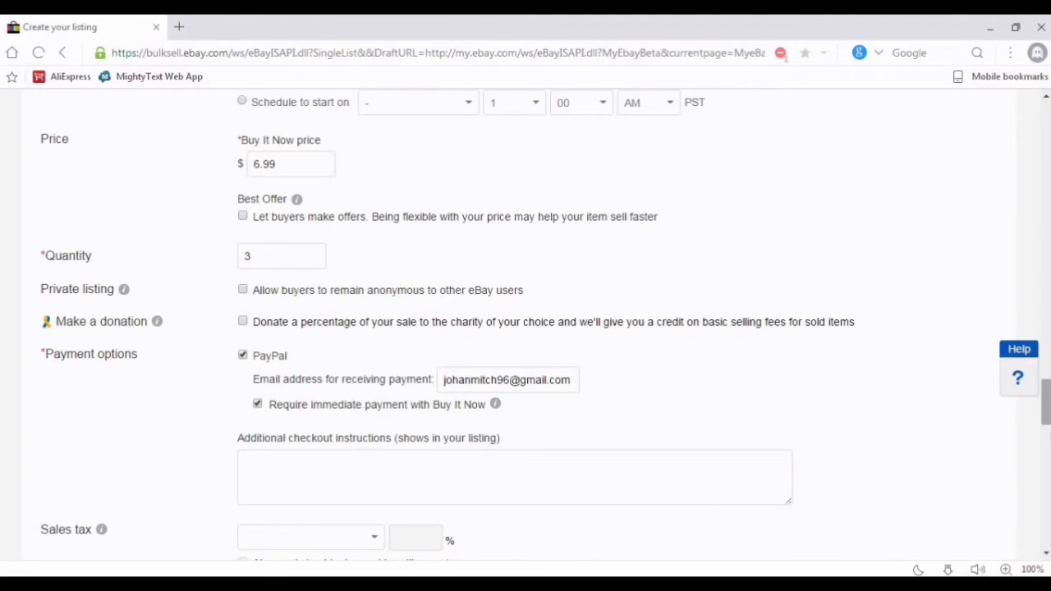
scroll(892, 422, "down", 4)
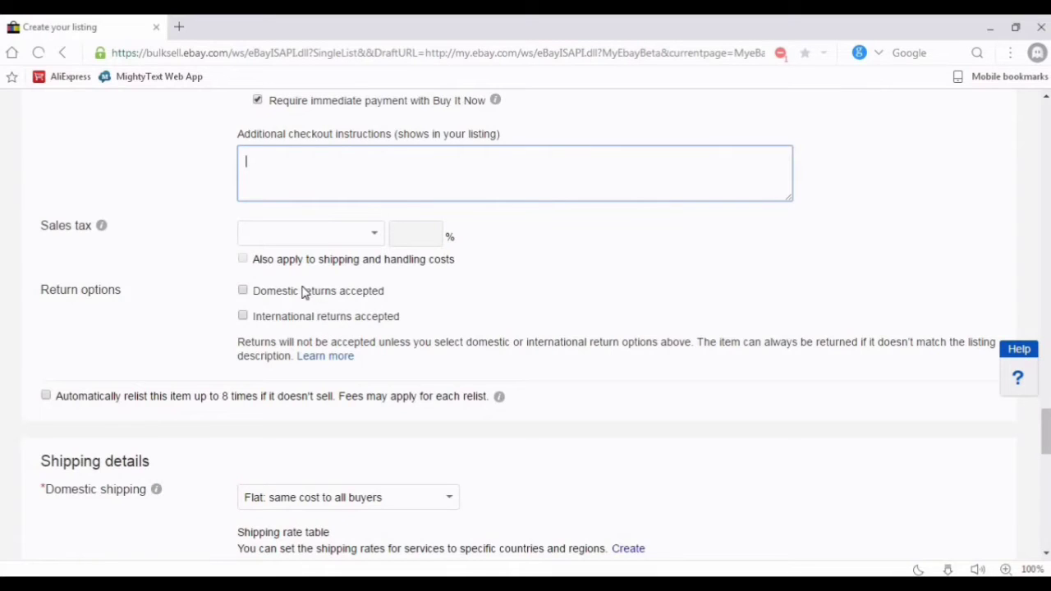
- Accept domestic and international returns, each with replacement or exchange available
left_click(242, 299)
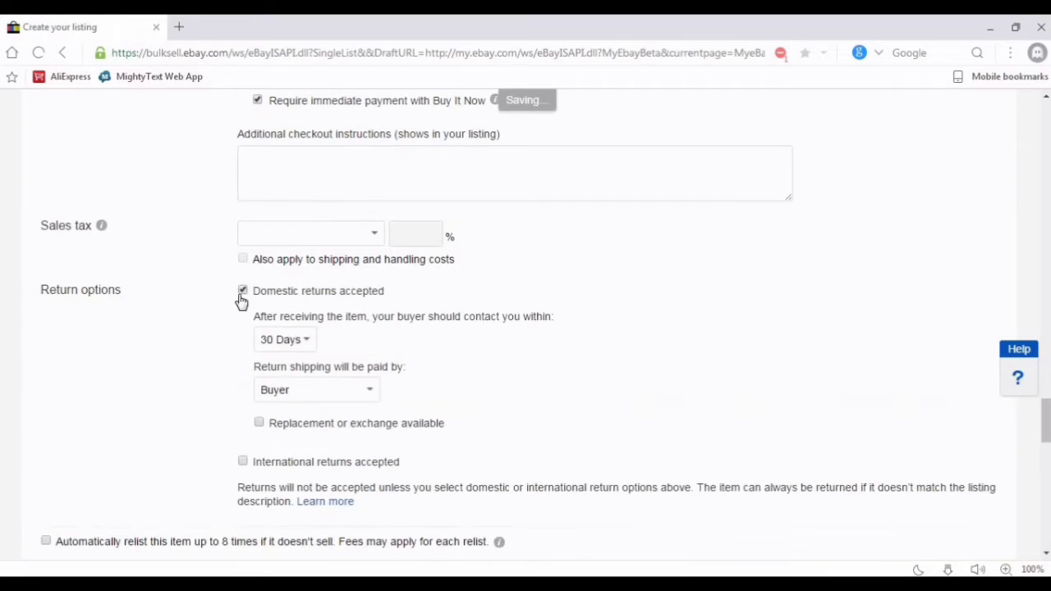
left_click(260, 423)
left_click(242, 463)
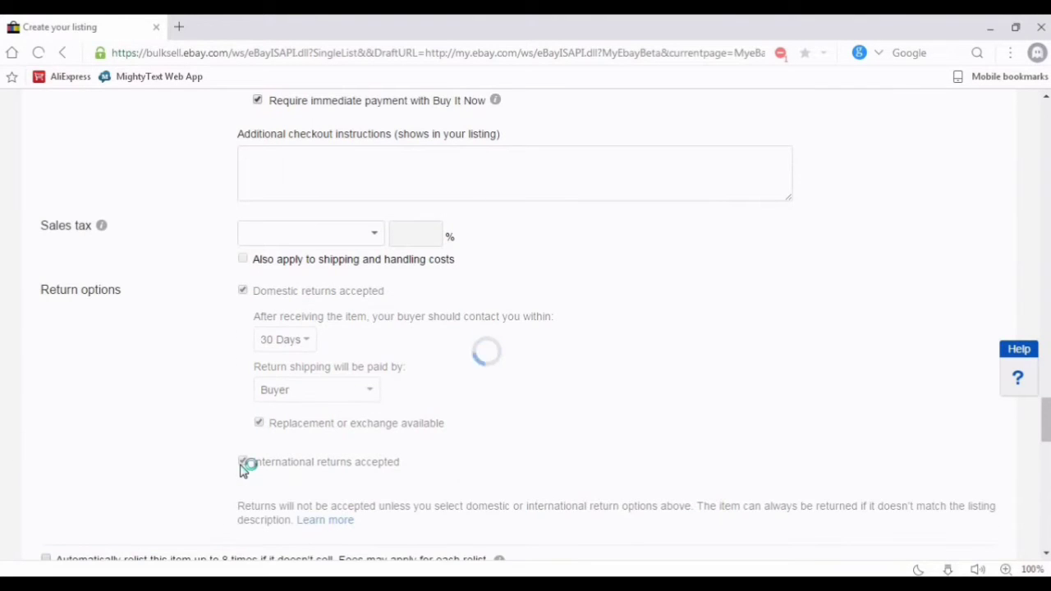
scroll(237, 443, "down", 2)
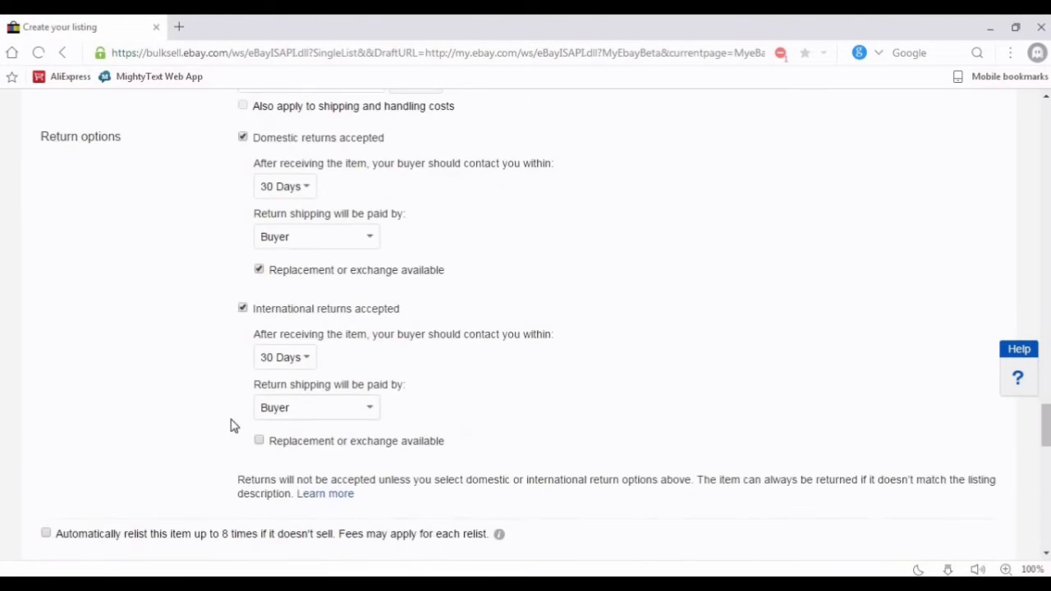
left_click(260, 442)
scroll(263, 450, "down", 5)
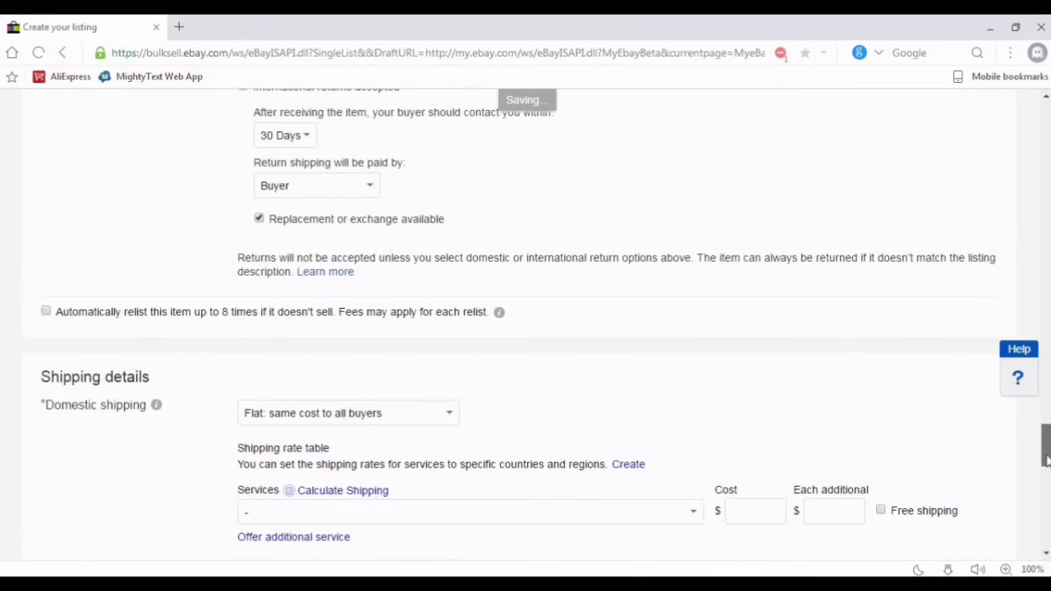
- Offer free flat-rate Standard Shipping (1 to 5 business days) with 5 business days handling time
scroll(466, 254, "up", 1)
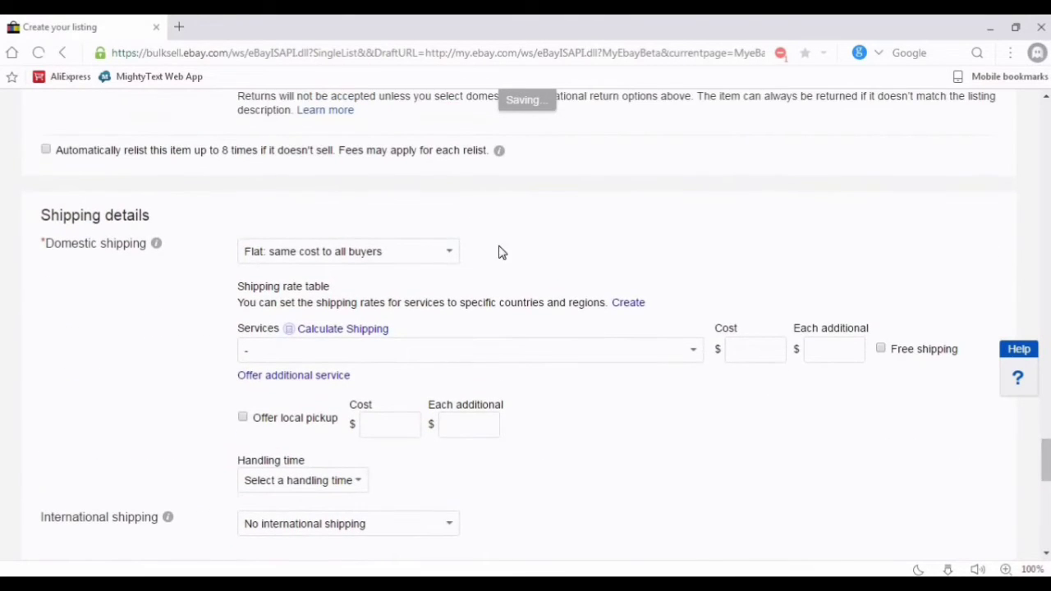
left_click(453, 253)
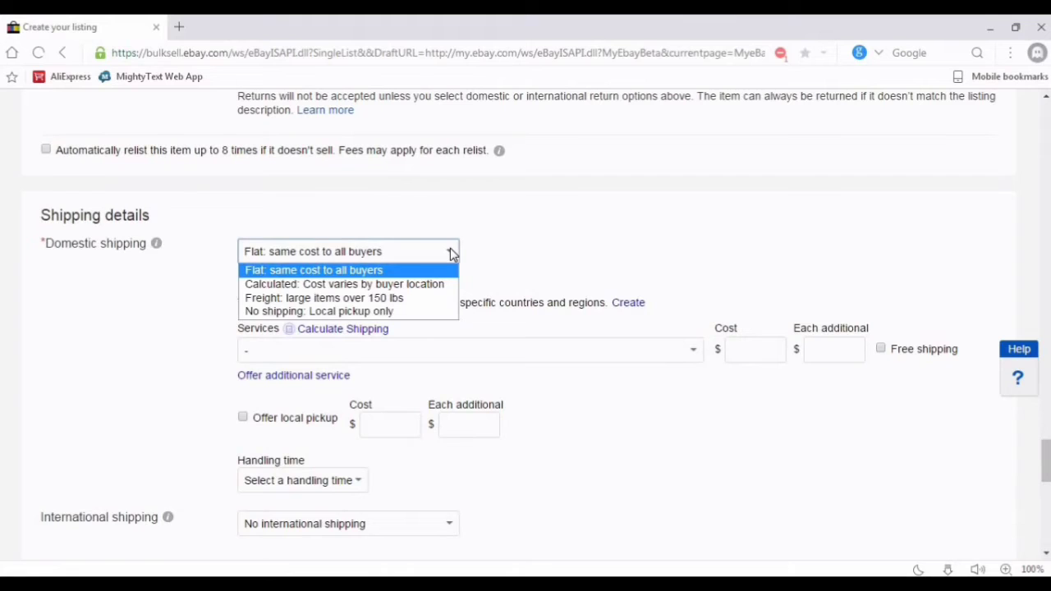
left_click(452, 253)
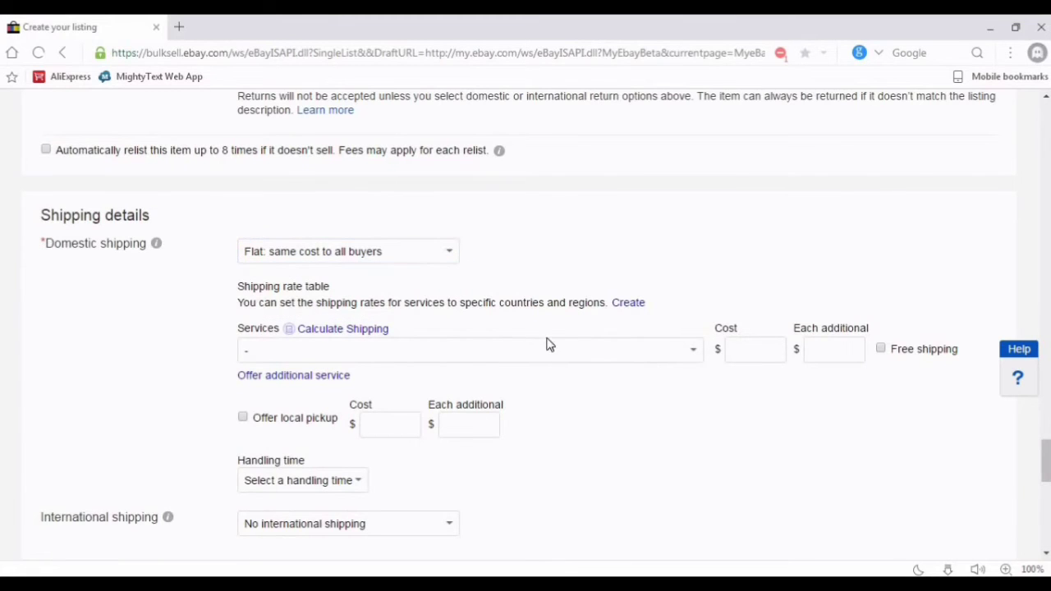
left_click(694, 354)
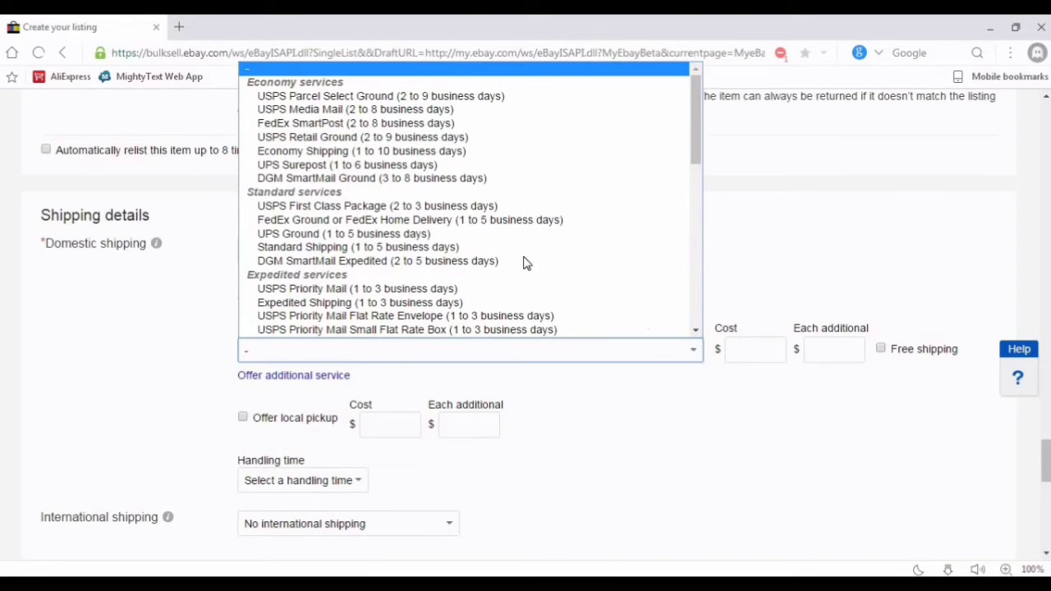
left_click(558, 247)
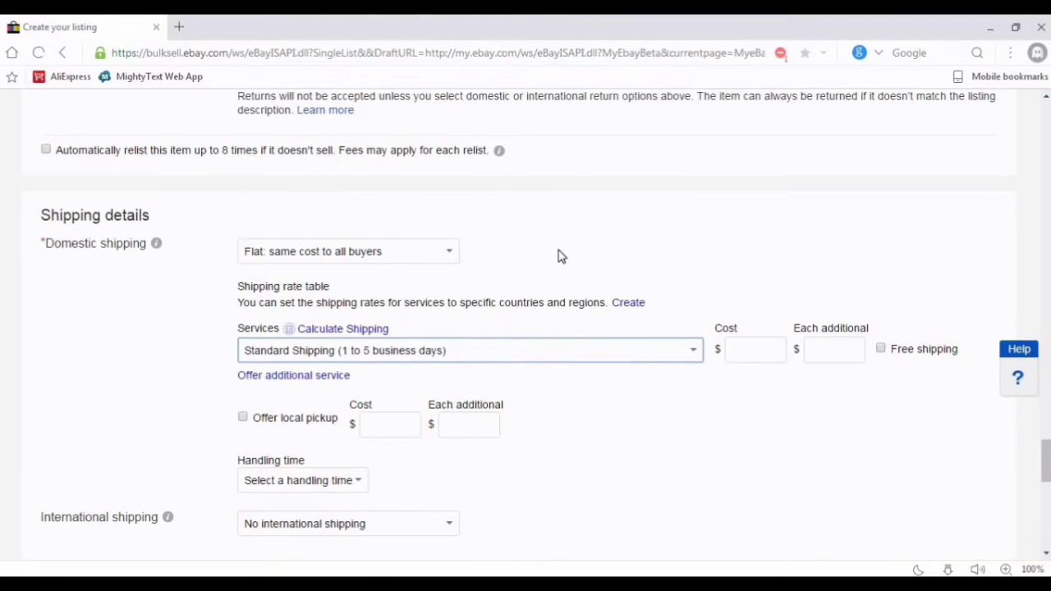
left_click(882, 352)
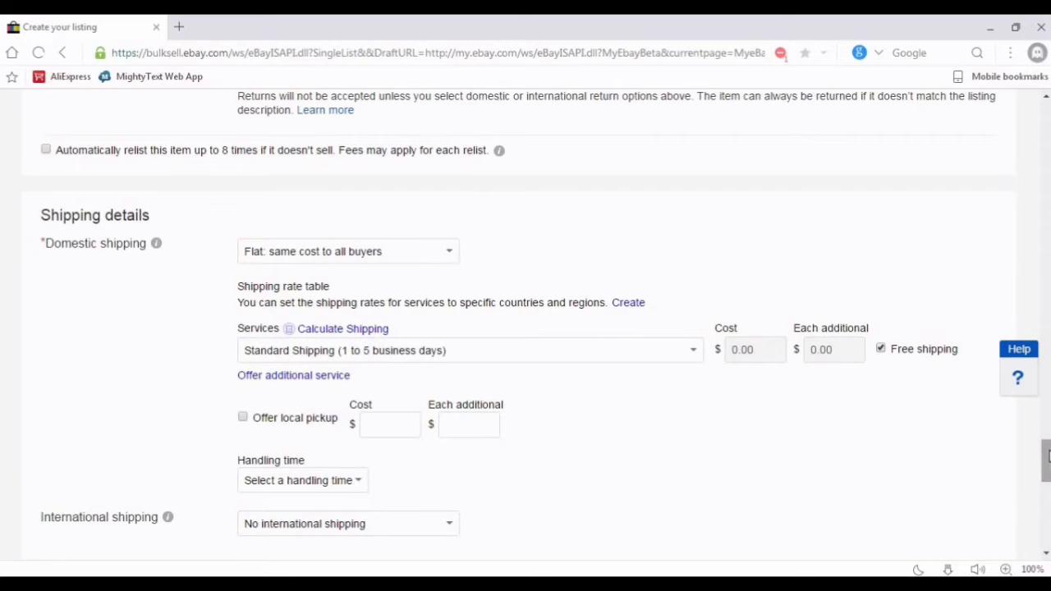
scroll(525, 328, "down", 3)
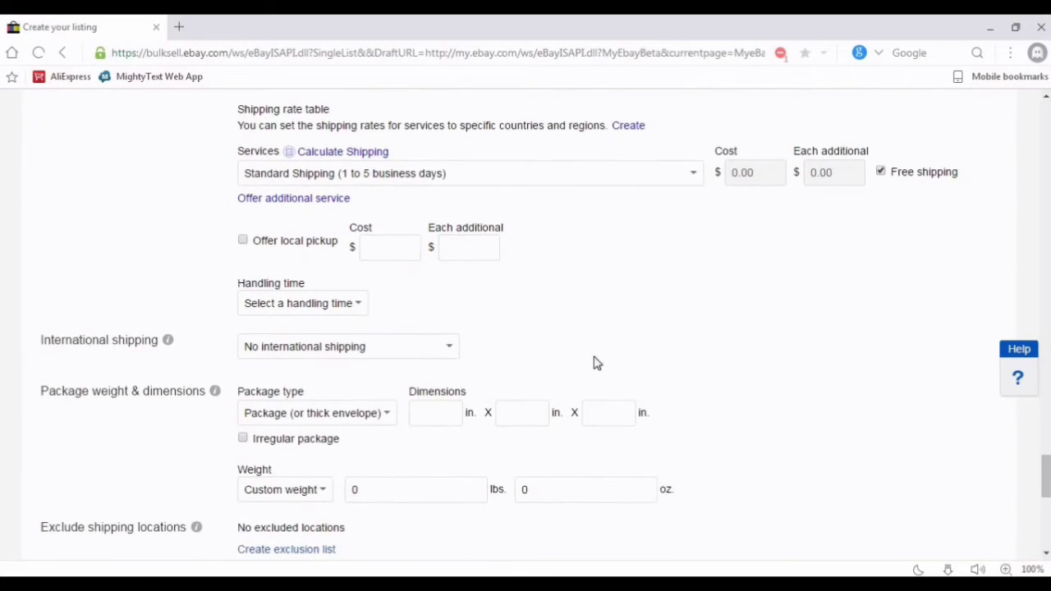
left_click(331, 309)
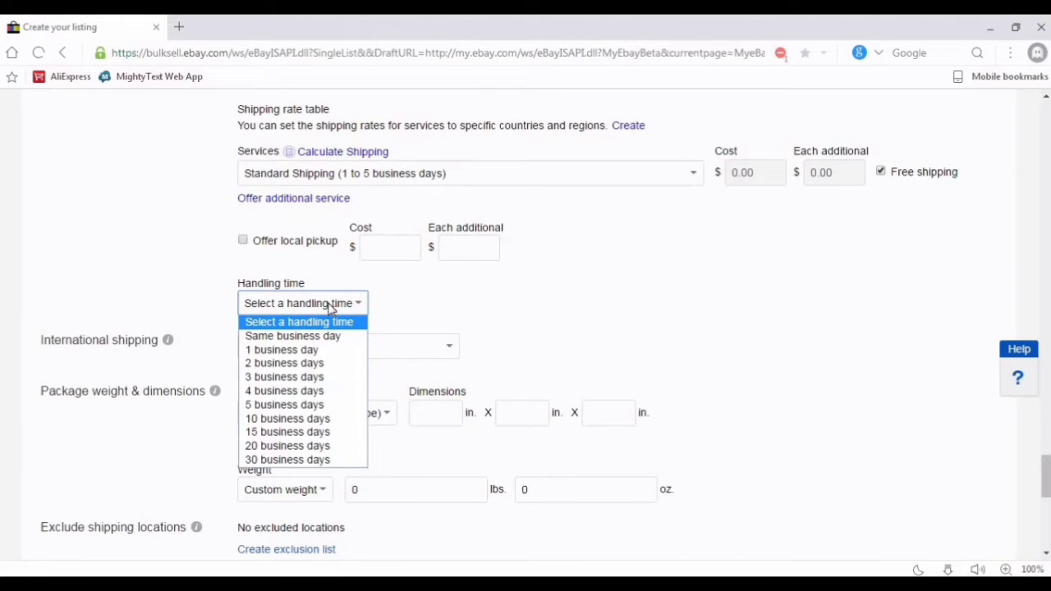
left_click(312, 406)
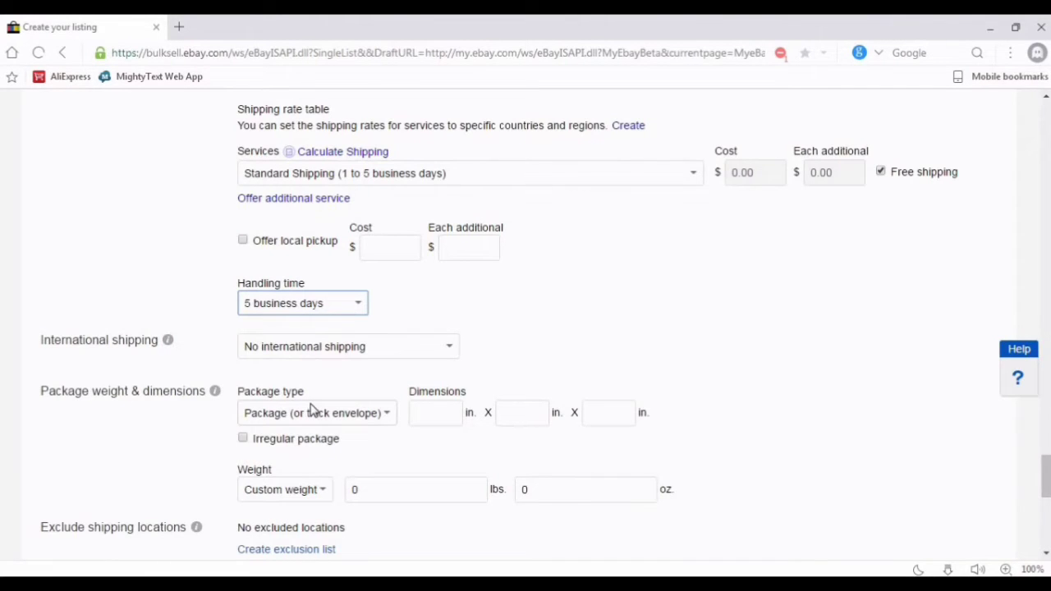
- Set international shipping to Calculated with custom destination locations
left_click(450, 350)
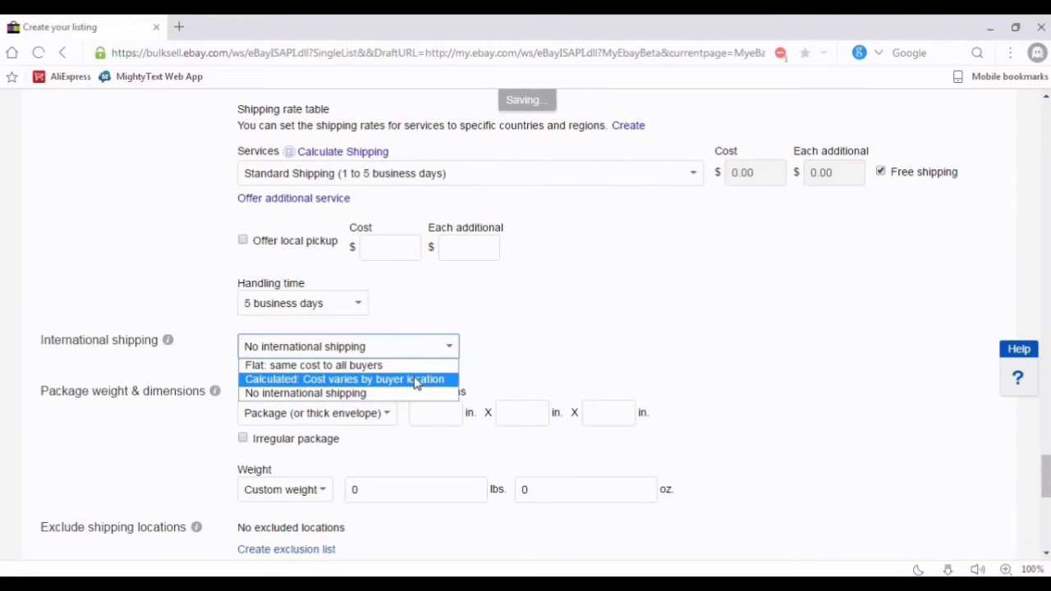
left_click(416, 384)
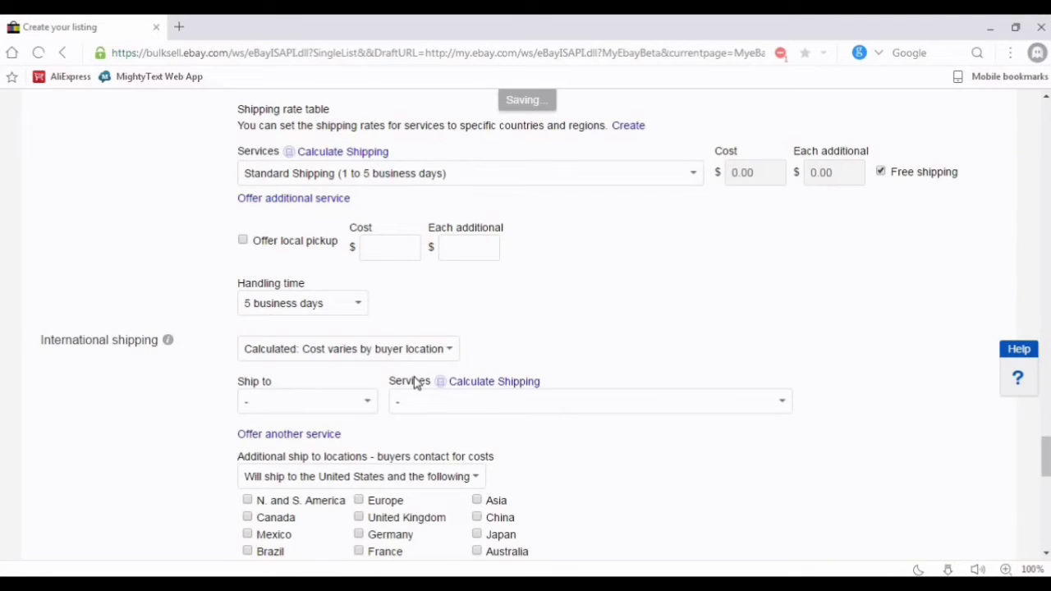
left_click(368, 402)
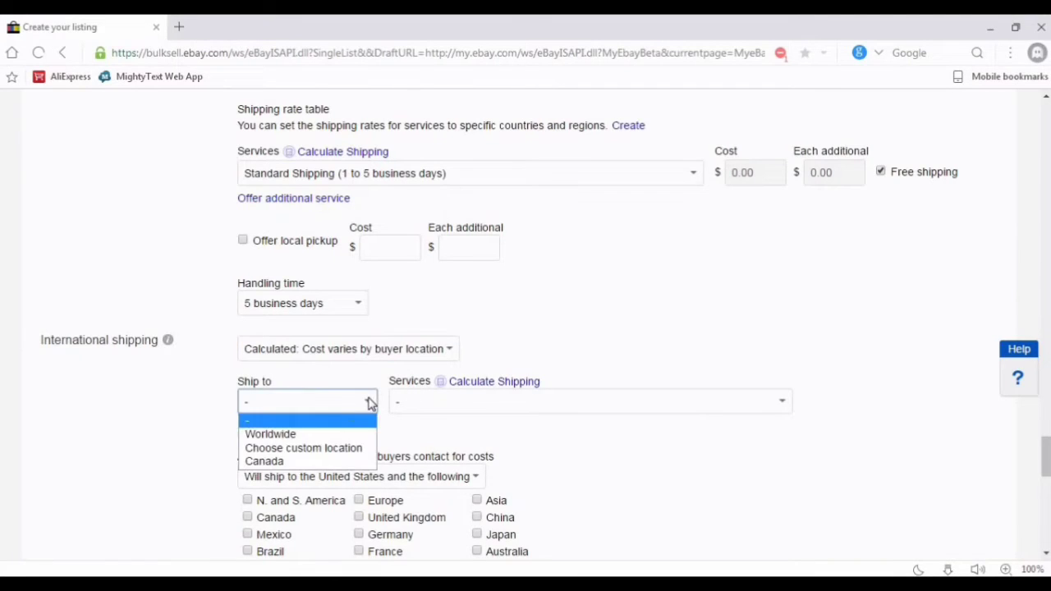
left_click(364, 449)
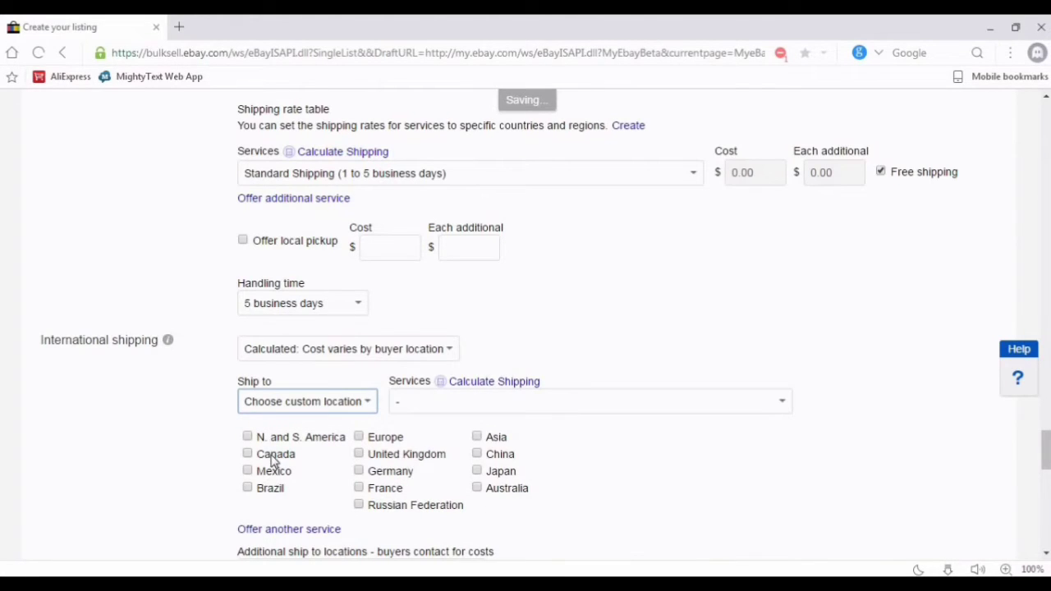
- Tick United Kingdom, Germany, France, China, Japan, Australia, Canada, Mexico, Brazil, Asia and Europe
left_click(358, 454)
left_click(359, 471)
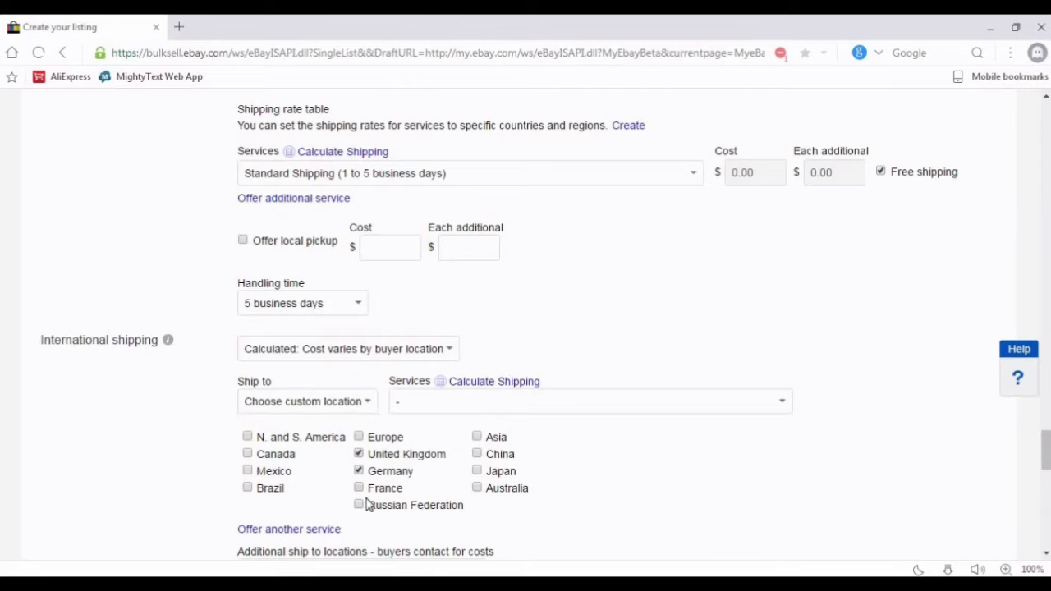
left_click(359, 488)
left_click(477, 454)
left_click(477, 471)
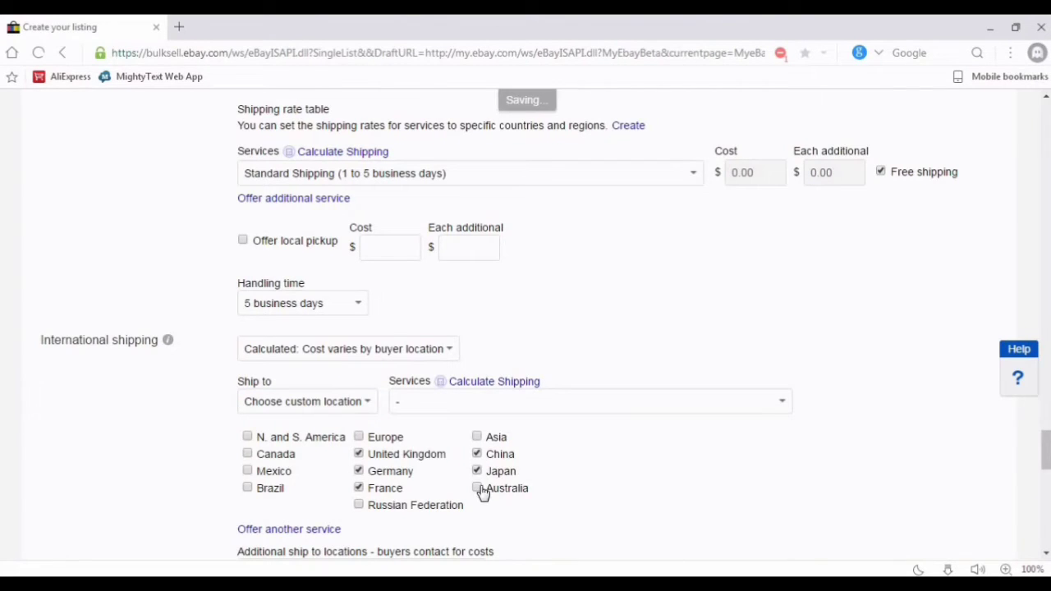
left_click(479, 490)
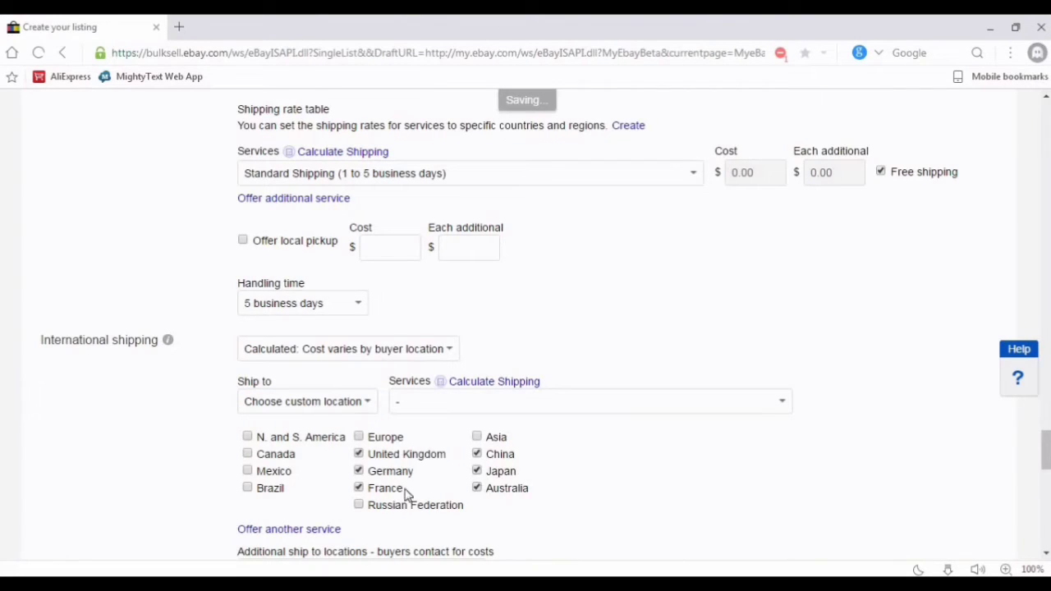
left_click(247, 456)
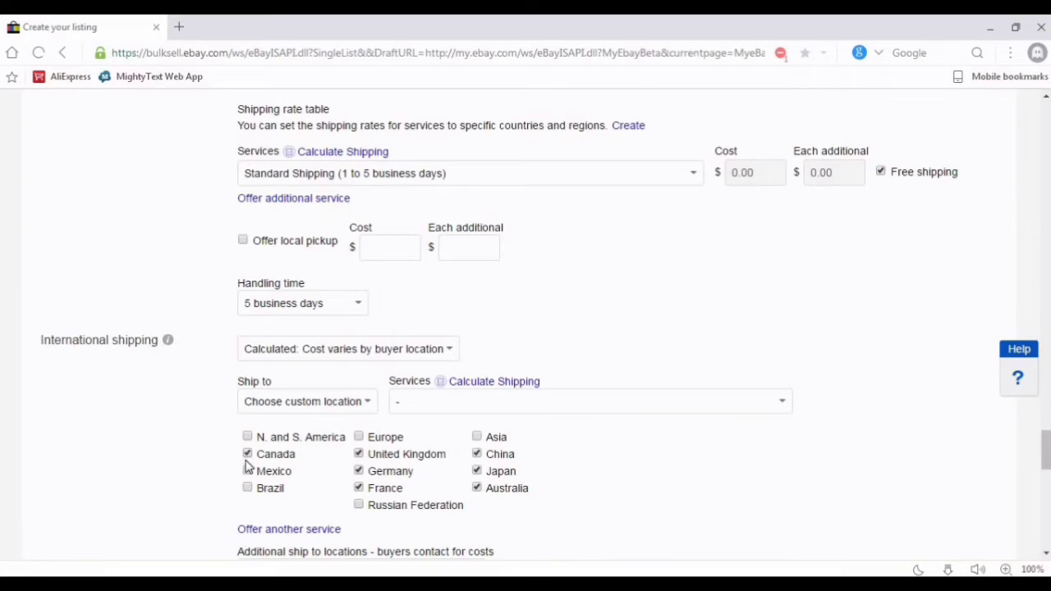
left_click(247, 473)
left_click(248, 489)
left_click(477, 438)
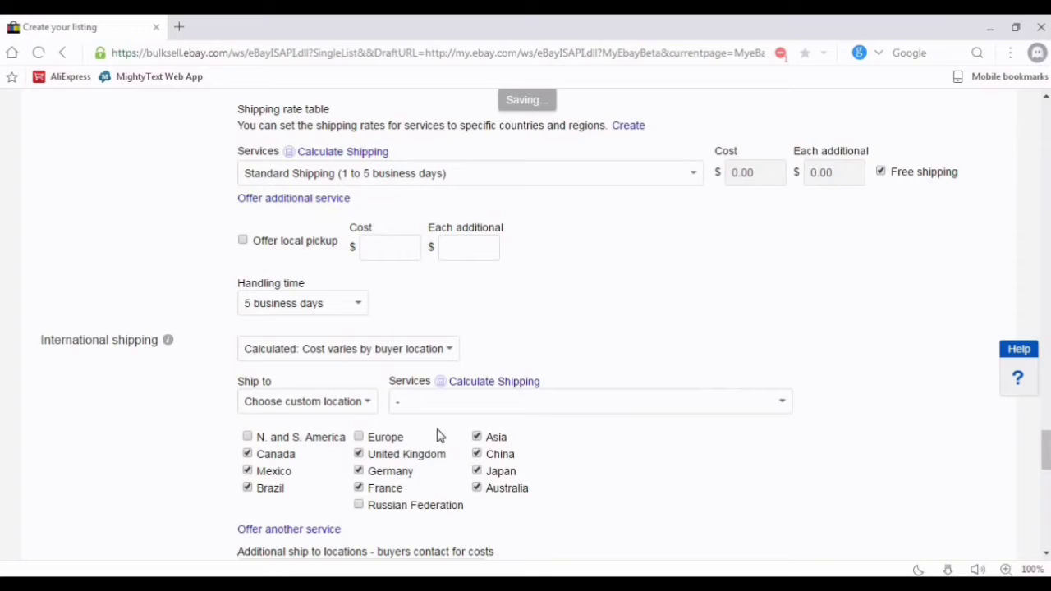
left_click(359, 437)
scroll(1022, 433, "down", 3)
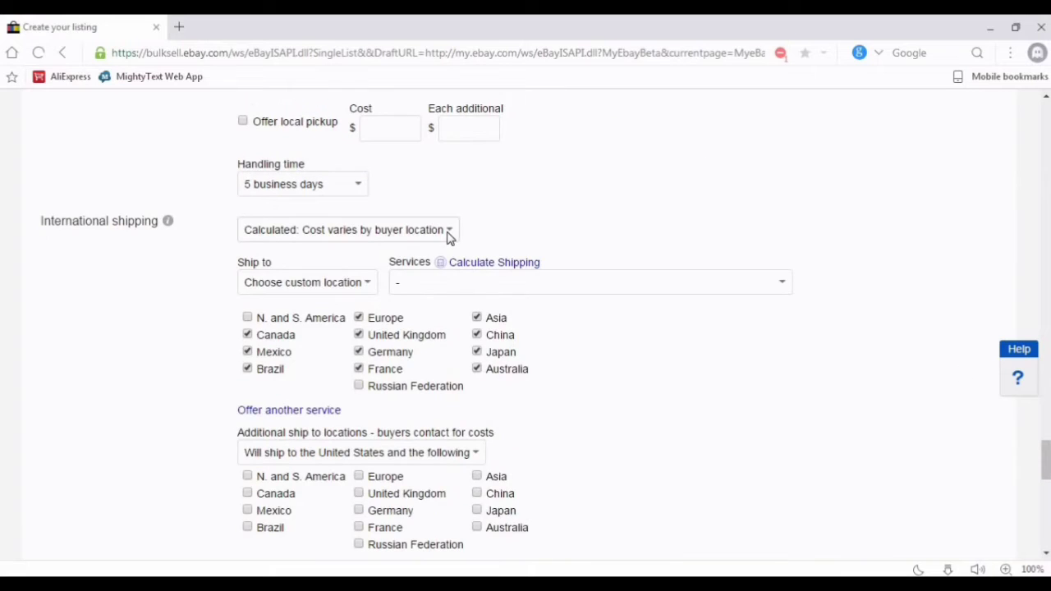
- Switch international shipping to flat-rate Standard International Shipping to Worldwide
left_click(451, 233)
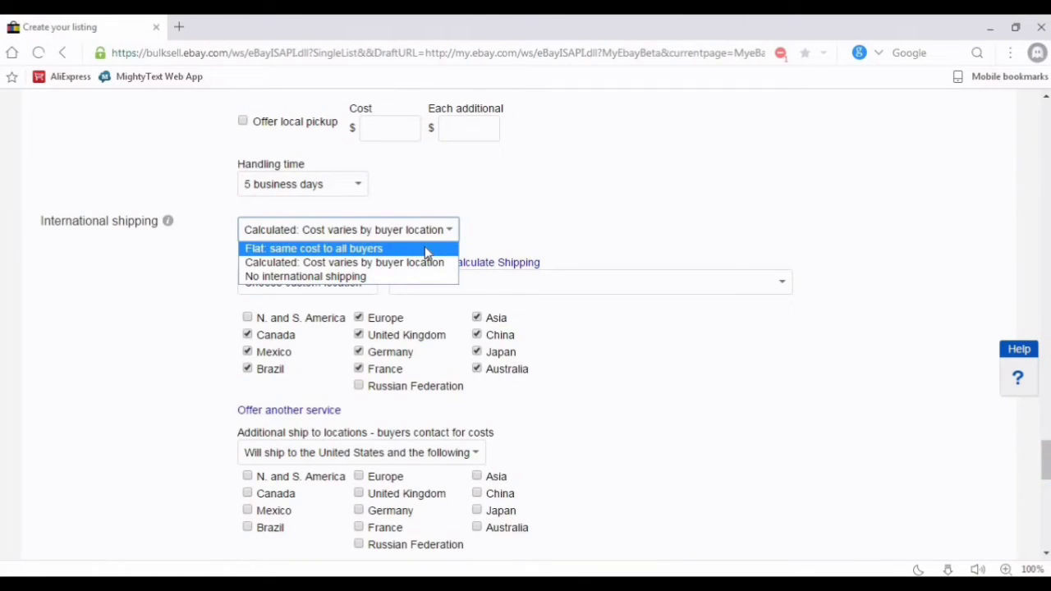
left_click(427, 248)
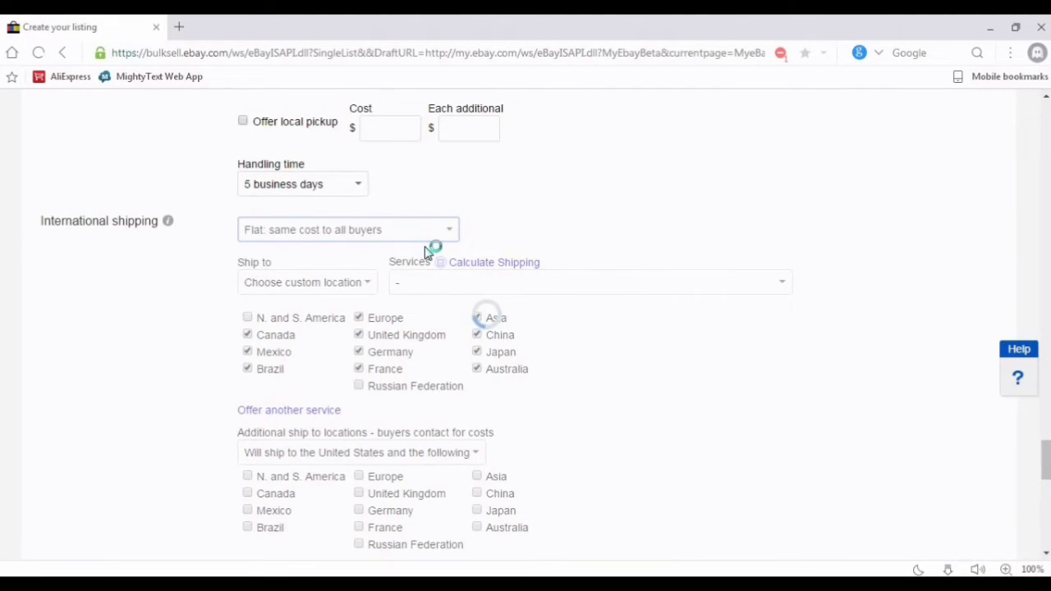
left_click(370, 321)
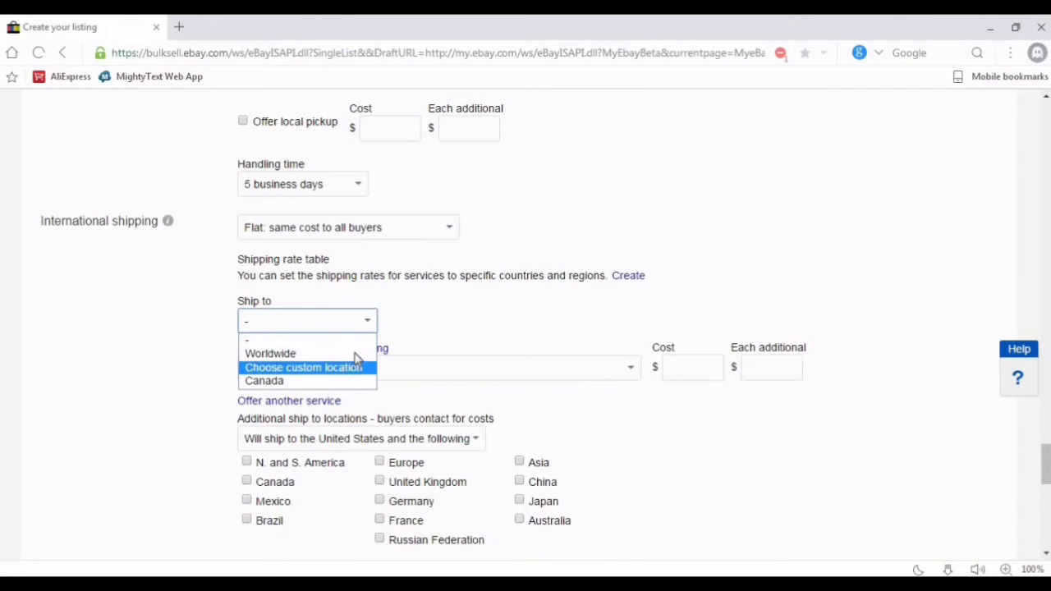
left_click(356, 355)
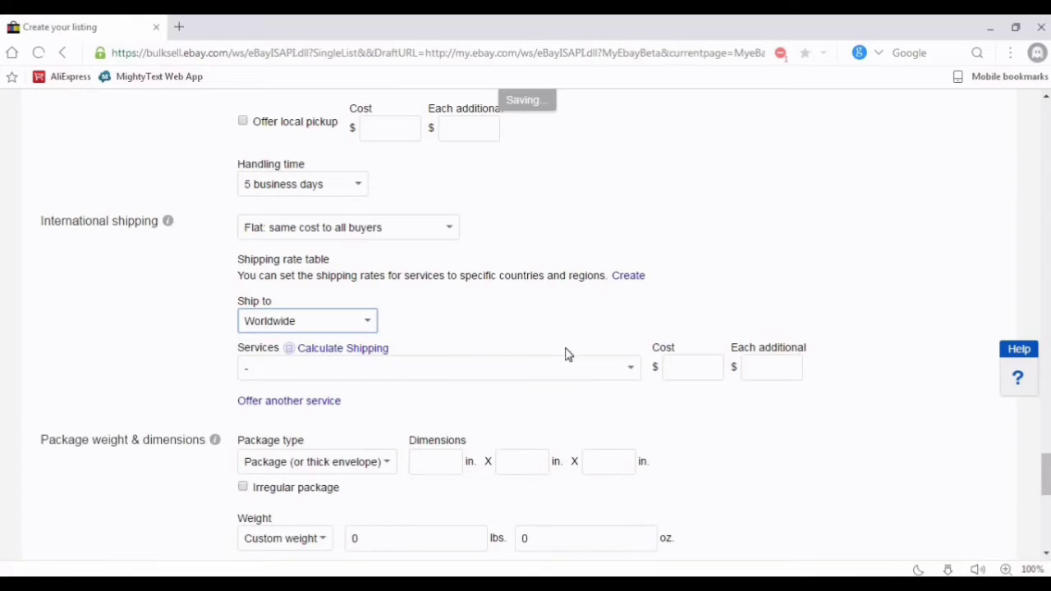
left_click(633, 369)
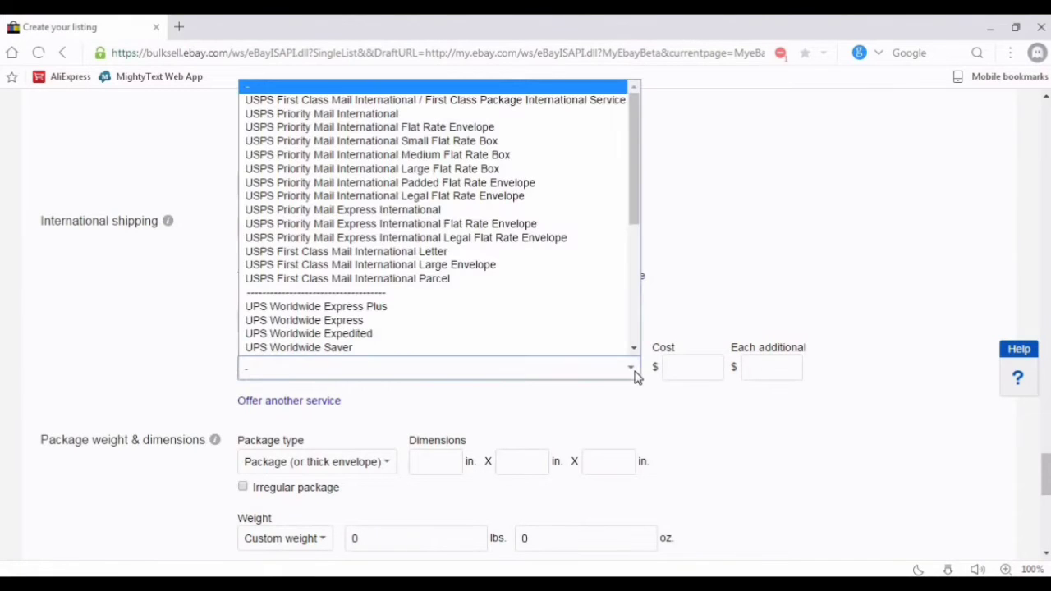
scroll(636, 328, "down", 5)
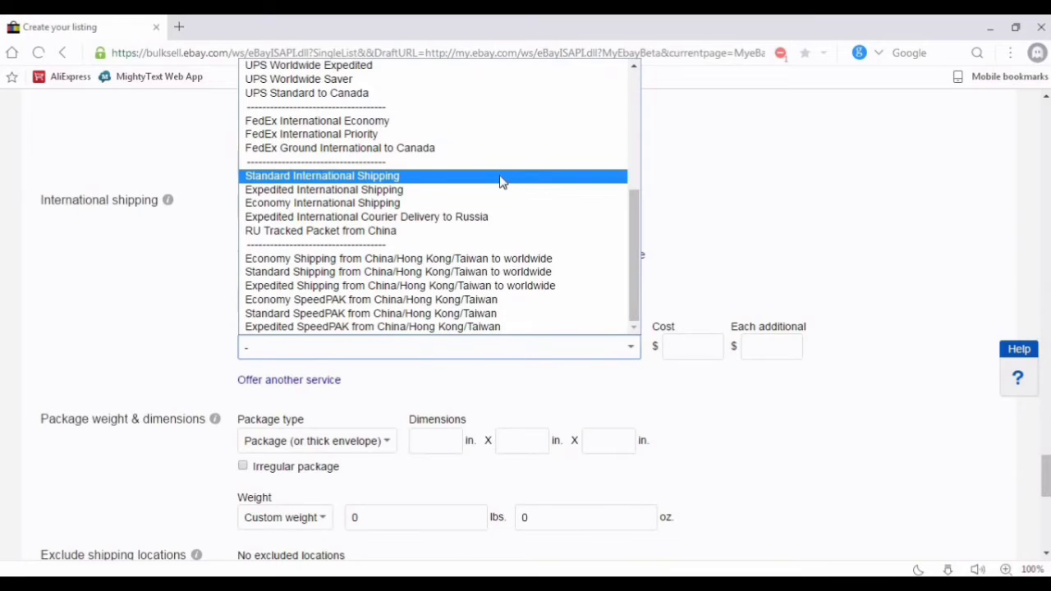
left_click(501, 176)
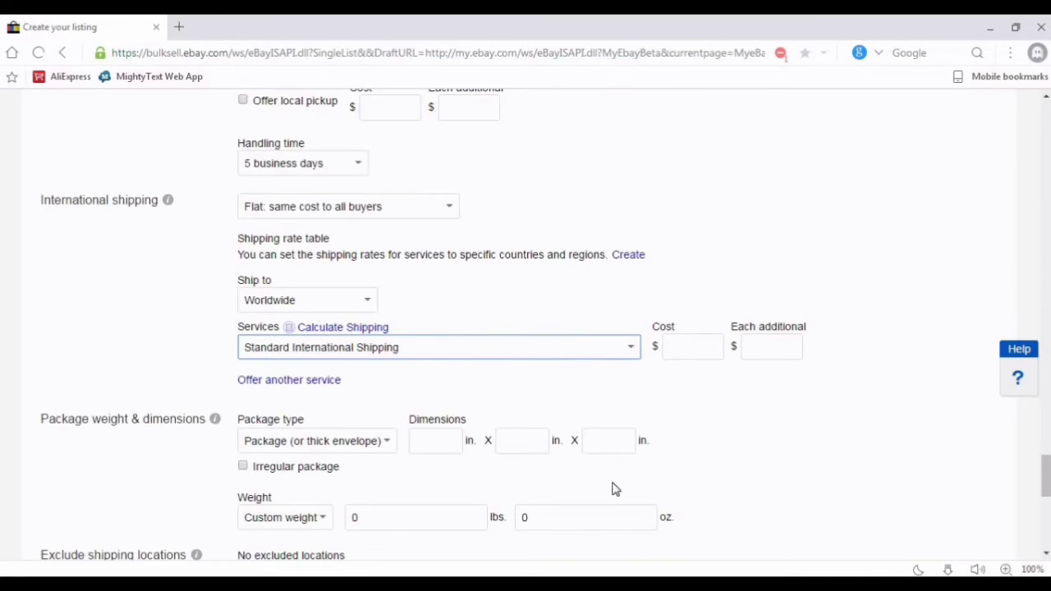
- Enter 0 as the international shipping cost and 0 for each additional item
left_click(680, 354)
type("0")
left_click(765, 351)
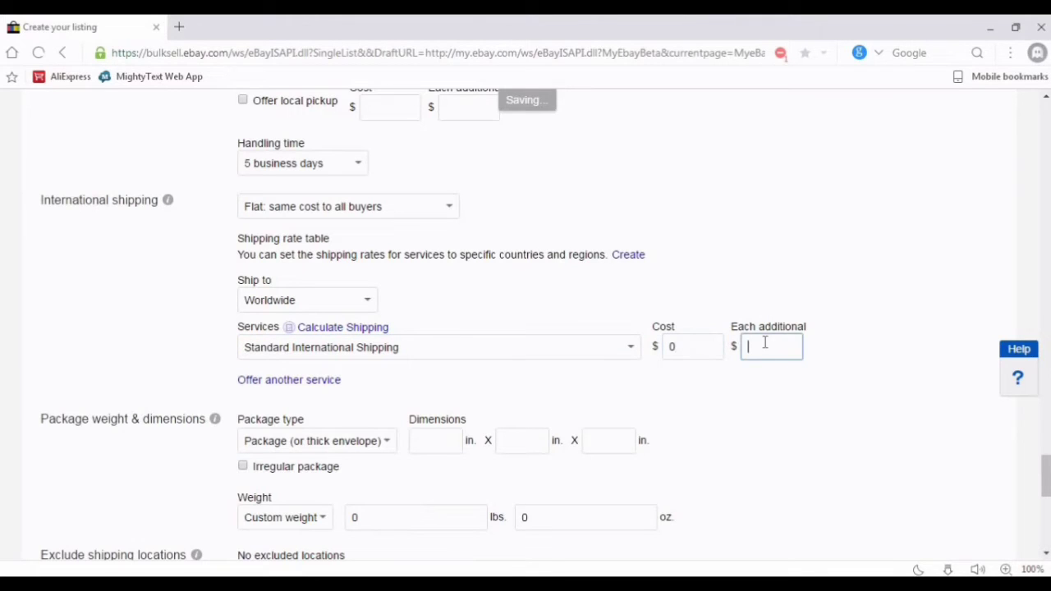
type("0")
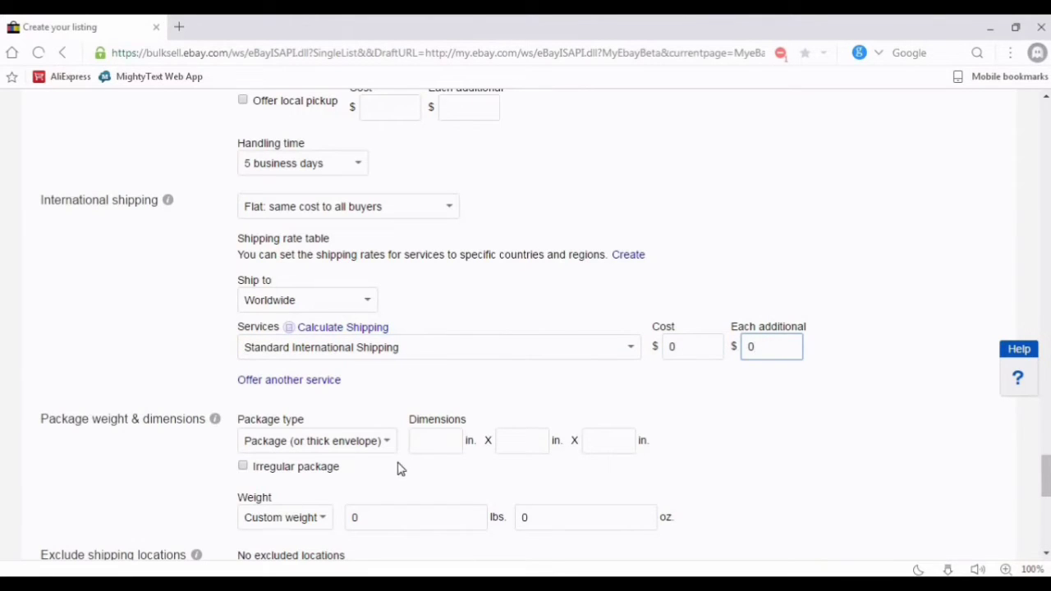
left_click(386, 444)
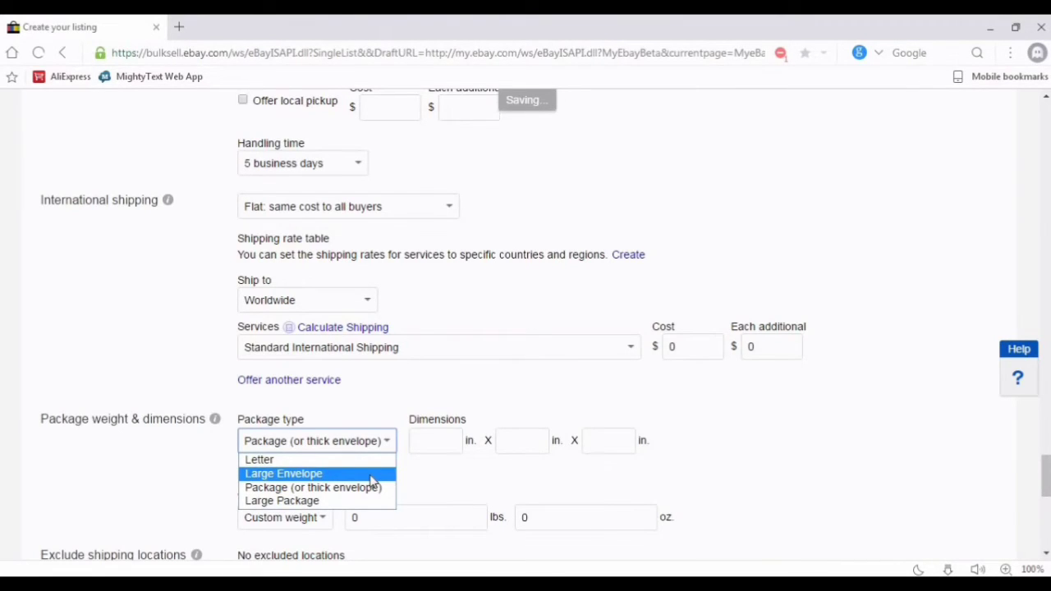
- Choose Large Envelope as the package type, leaving no shipping locations excluded
left_click(373, 475)
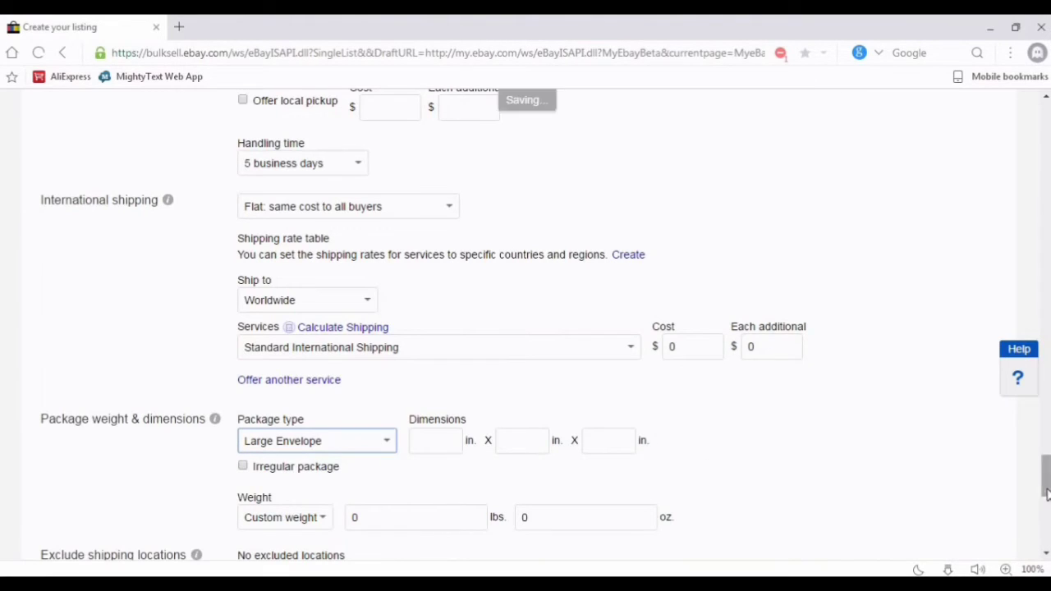
left_click_drag(1046, 495, 1047, 516)
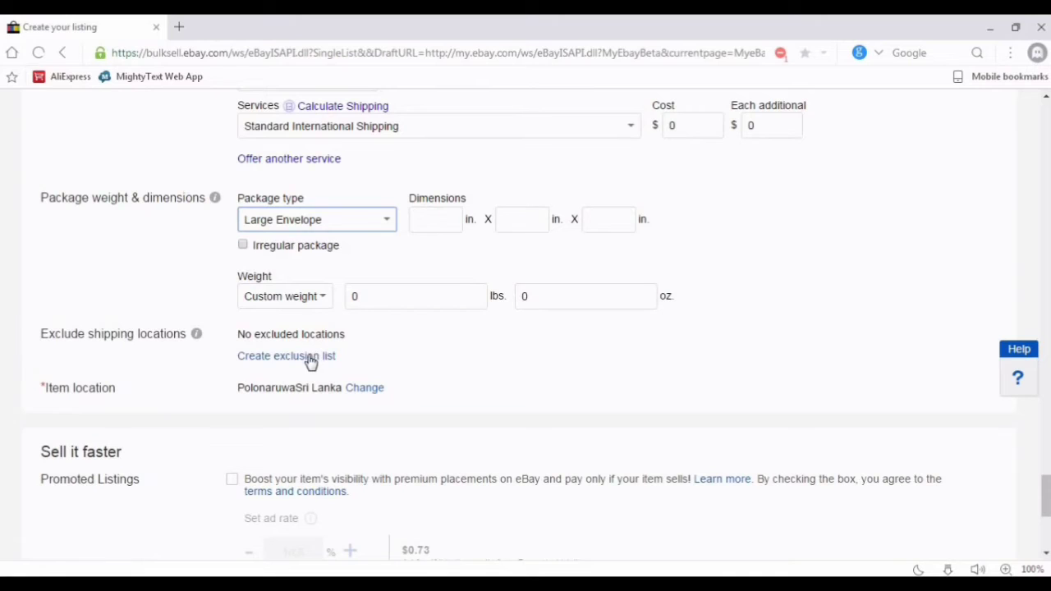
left_click(198, 336)
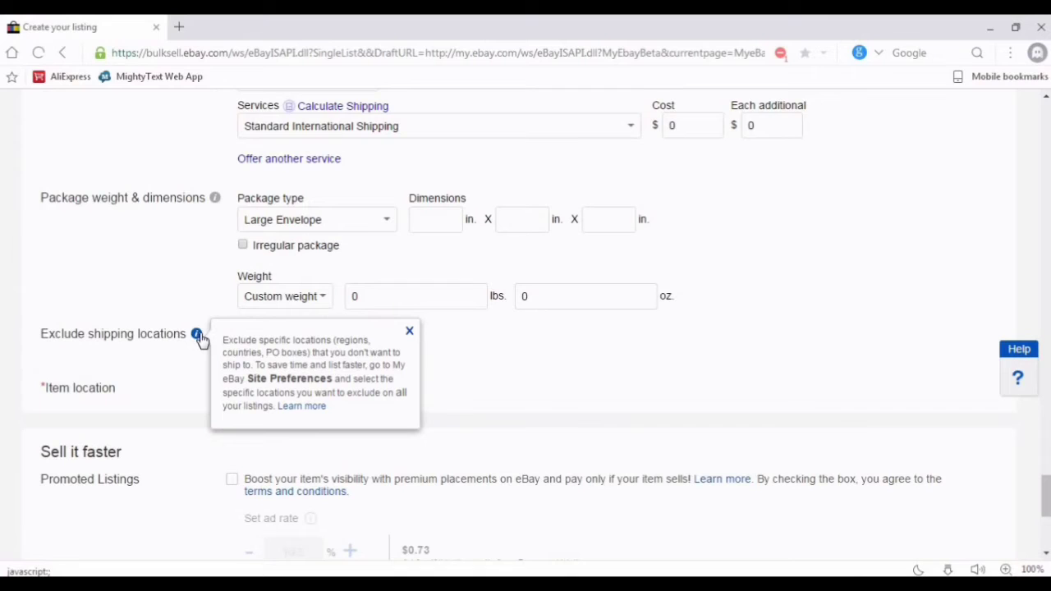
left_click(162, 362)
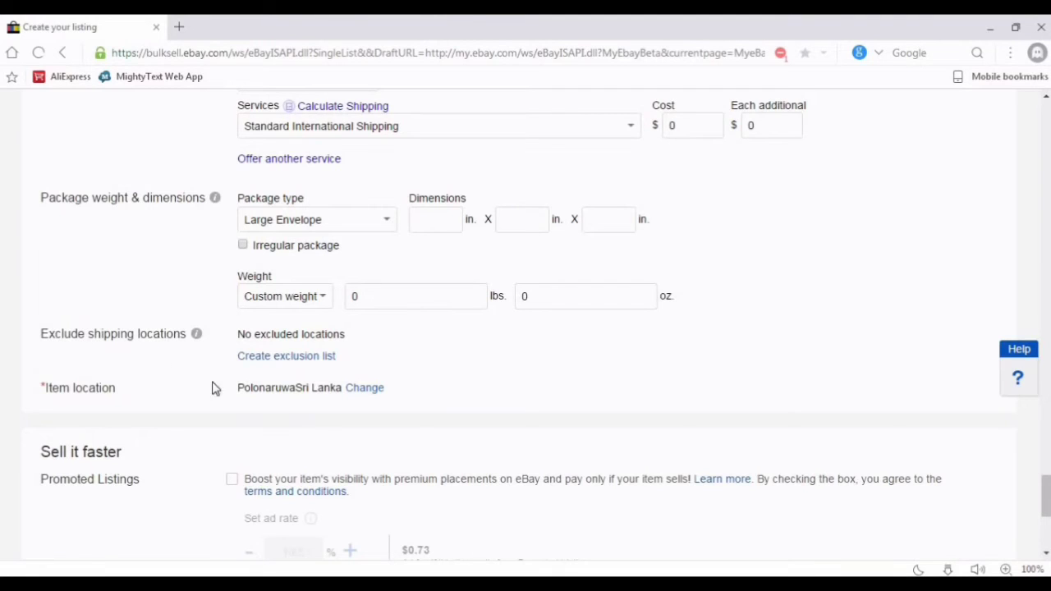
- Change the item location country to China
left_click(383, 392)
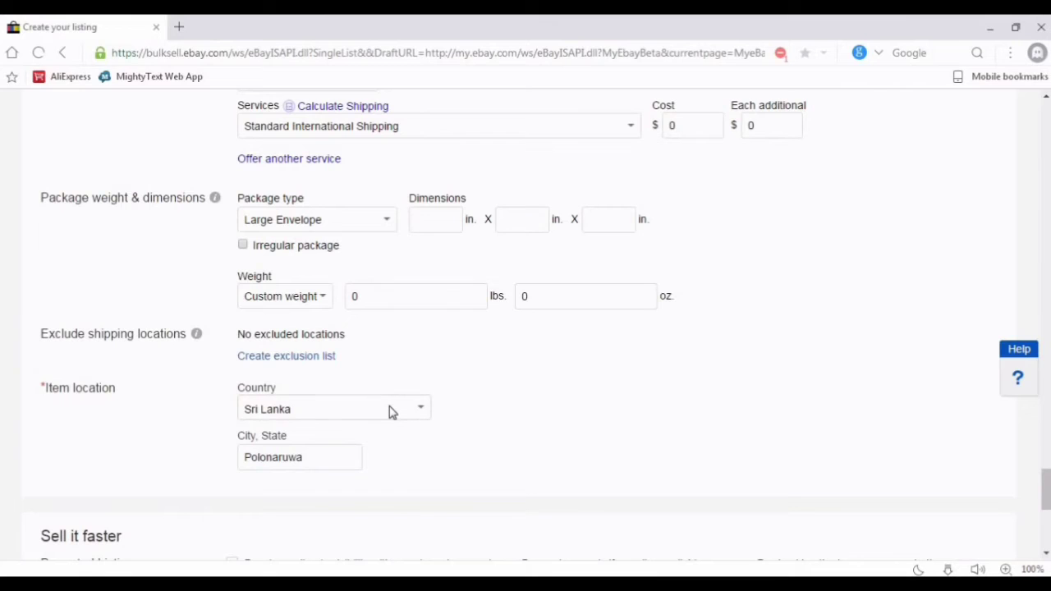
left_click(392, 413)
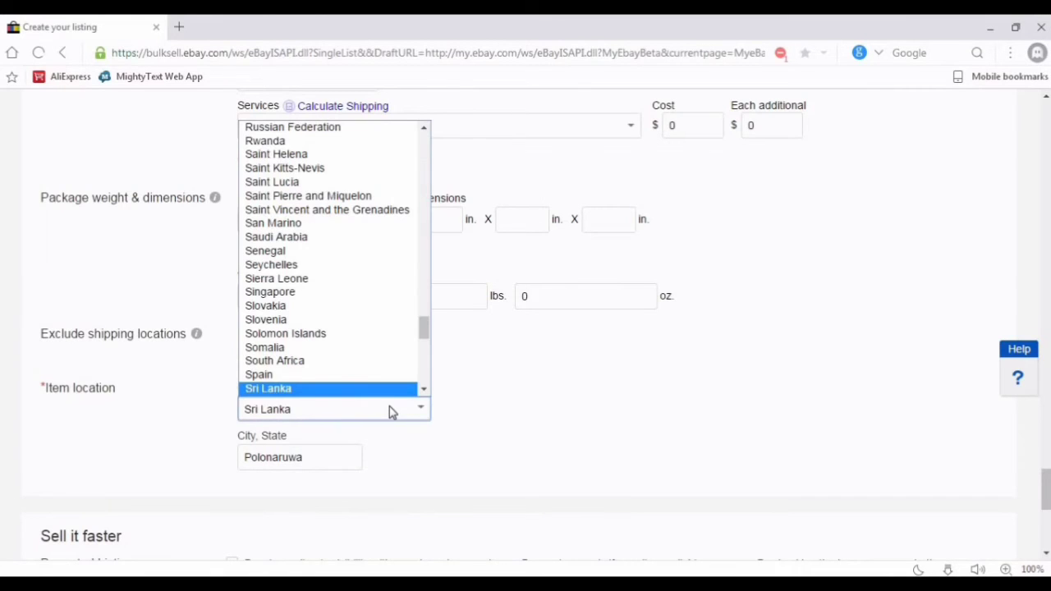
key("Home")
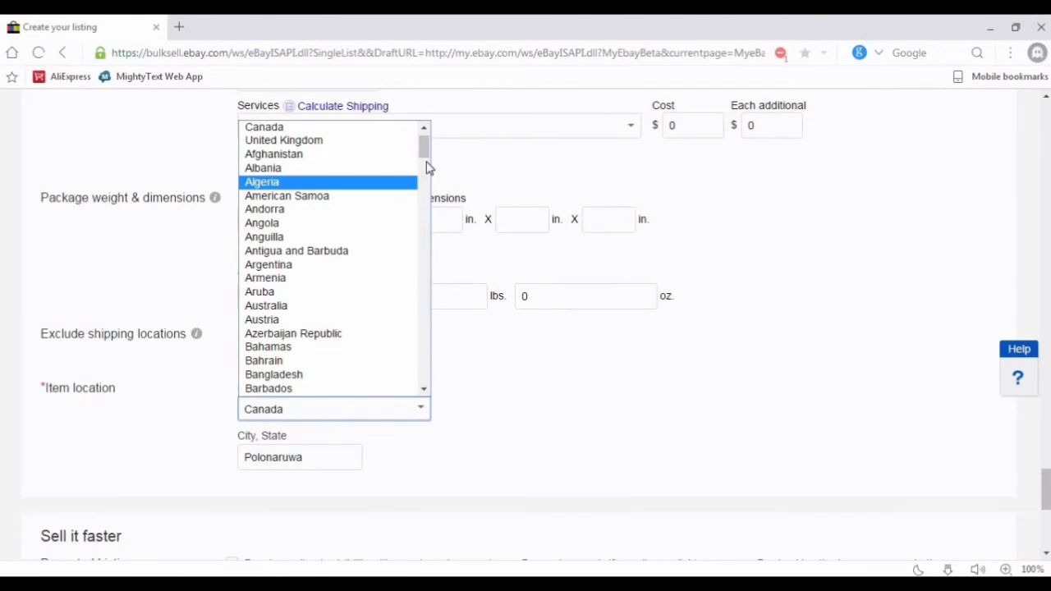
scroll(426, 156, "up", 1)
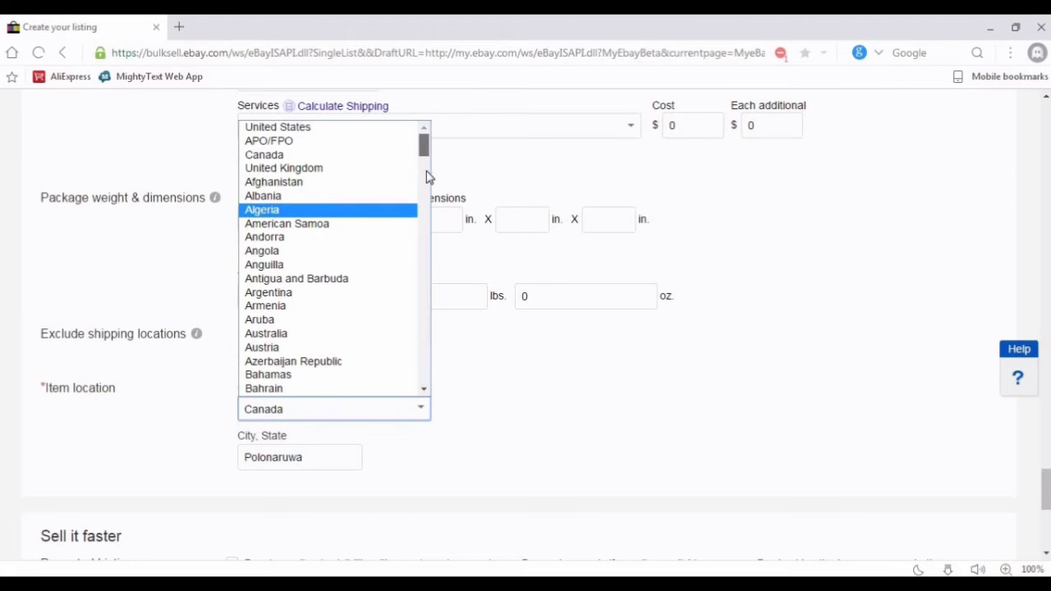
left_click_drag(426, 177, 426, 214)
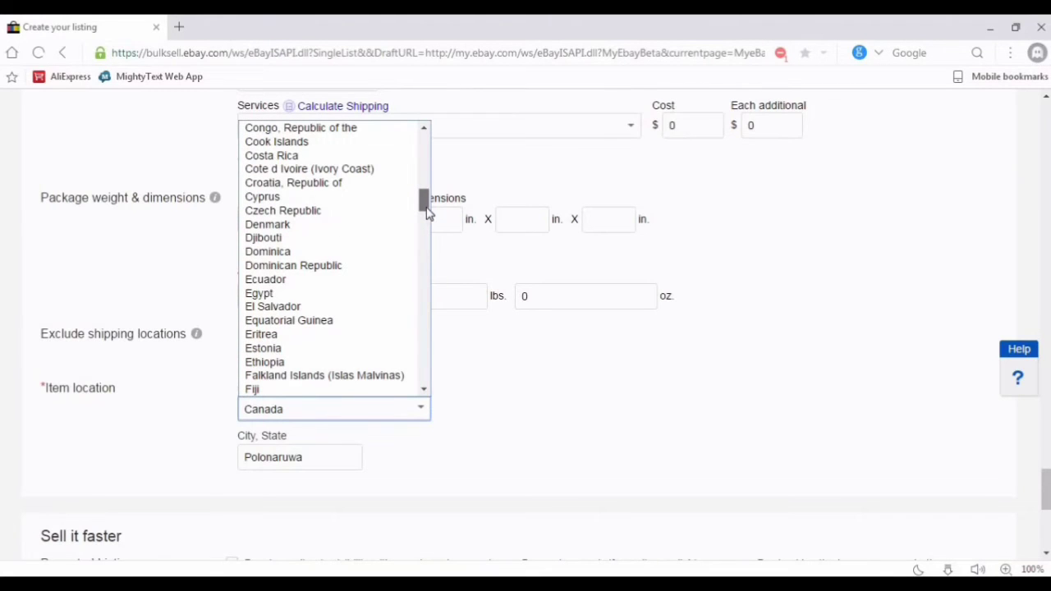
scroll(427, 206, "up", 3)
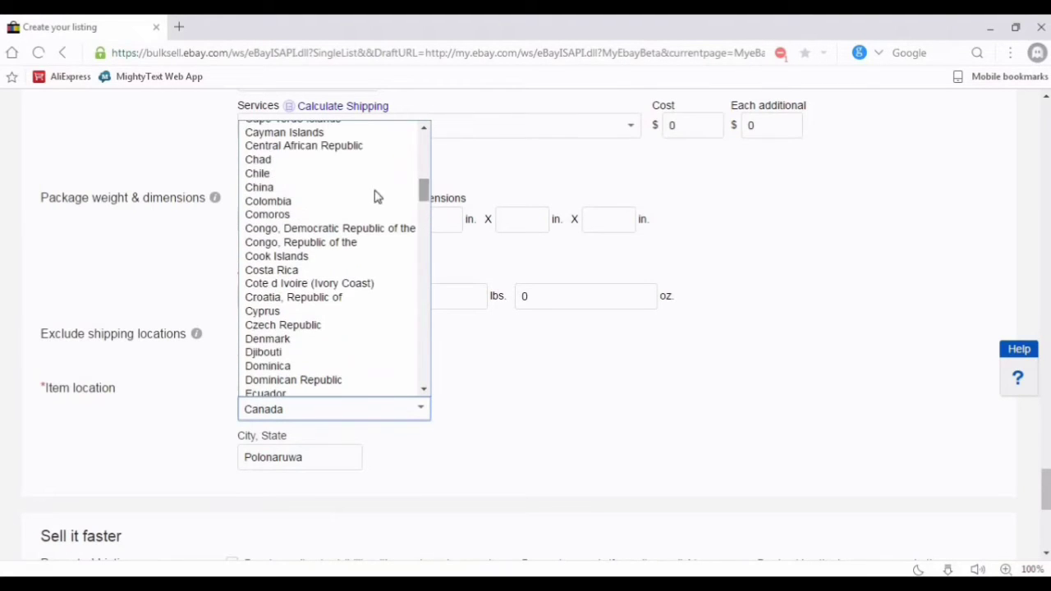
left_click(370, 189)
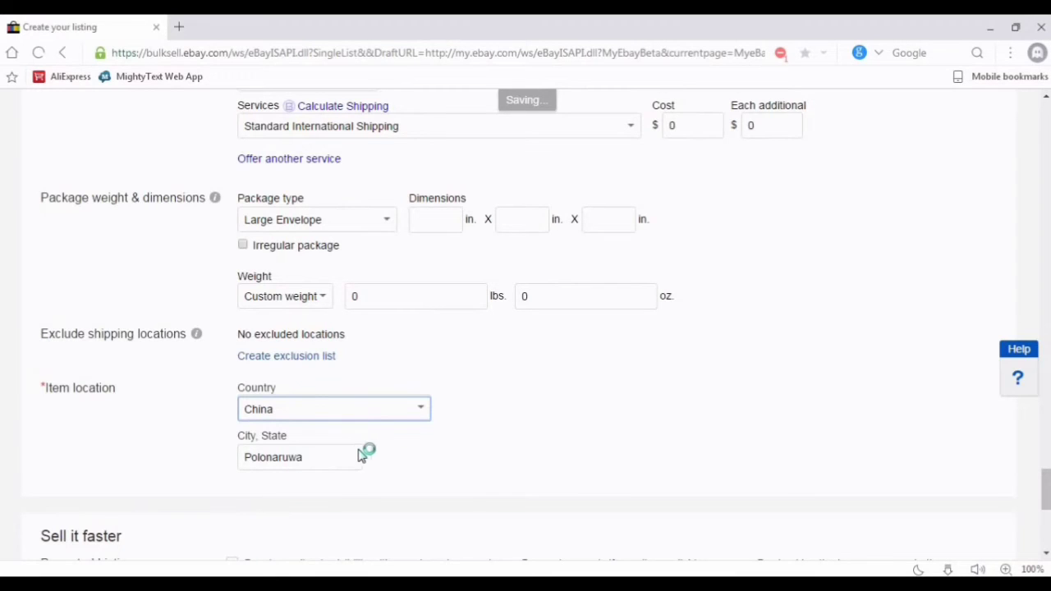
- Replace the city Polonaruwa with Shanghai
left_click(320, 461)
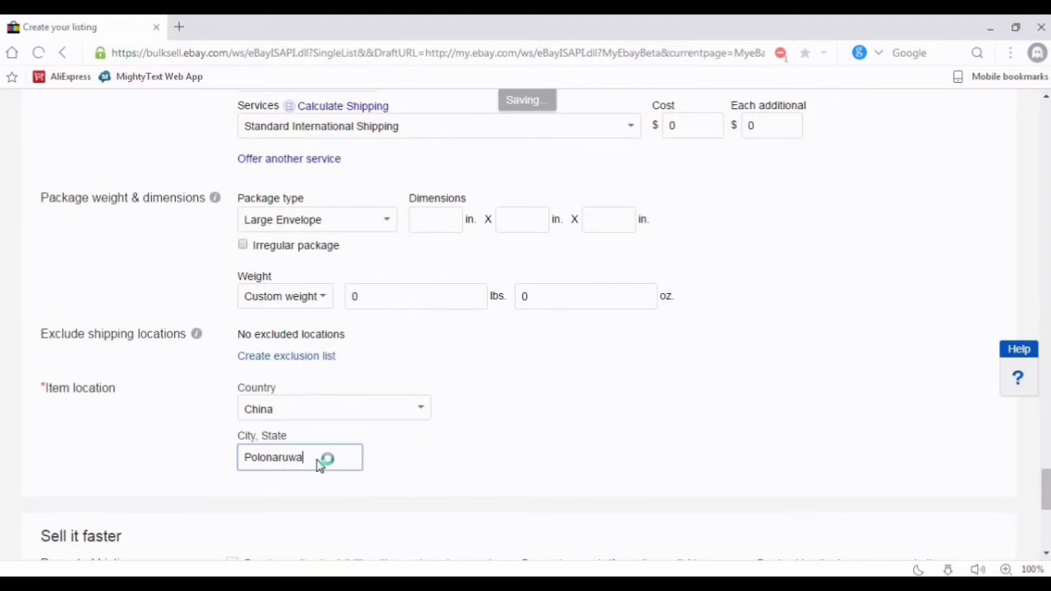
left_click_drag(317, 454, 236, 444)
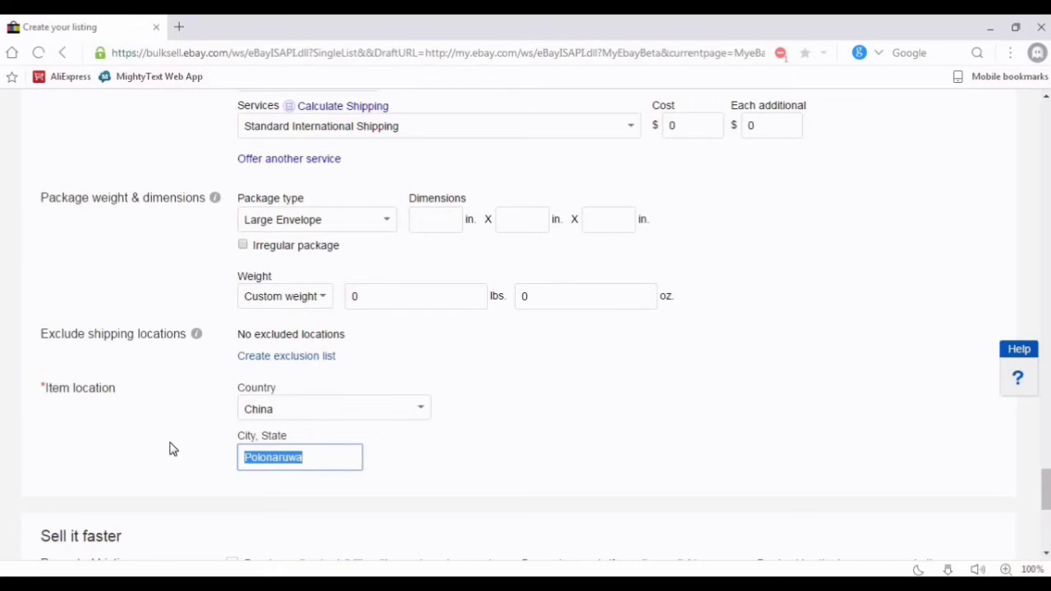
type("China")
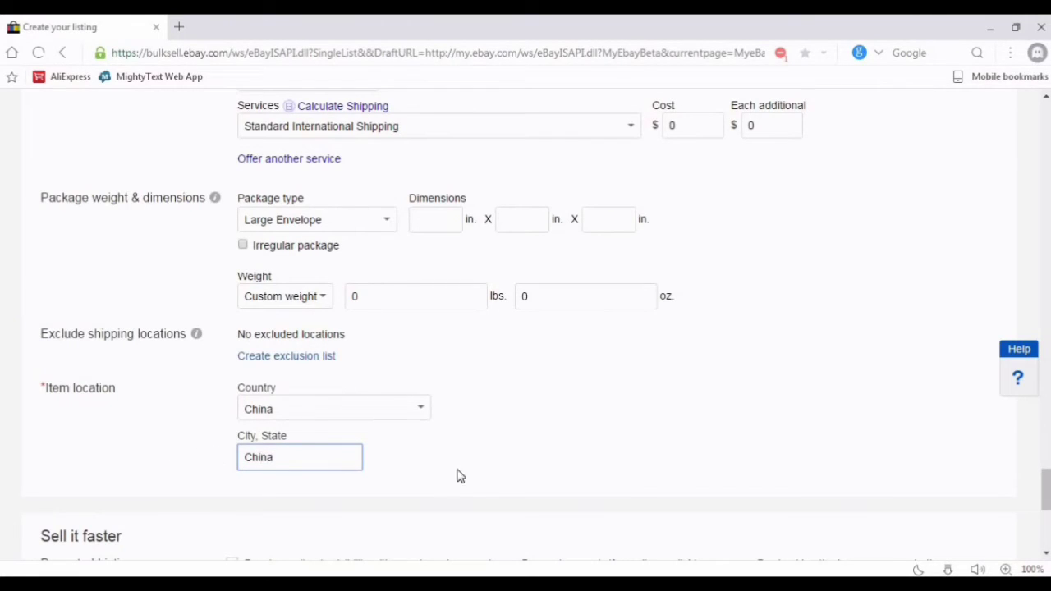
left_click_drag(291, 460, 164, 451)
type("Shanghai")
left_click(493, 472)
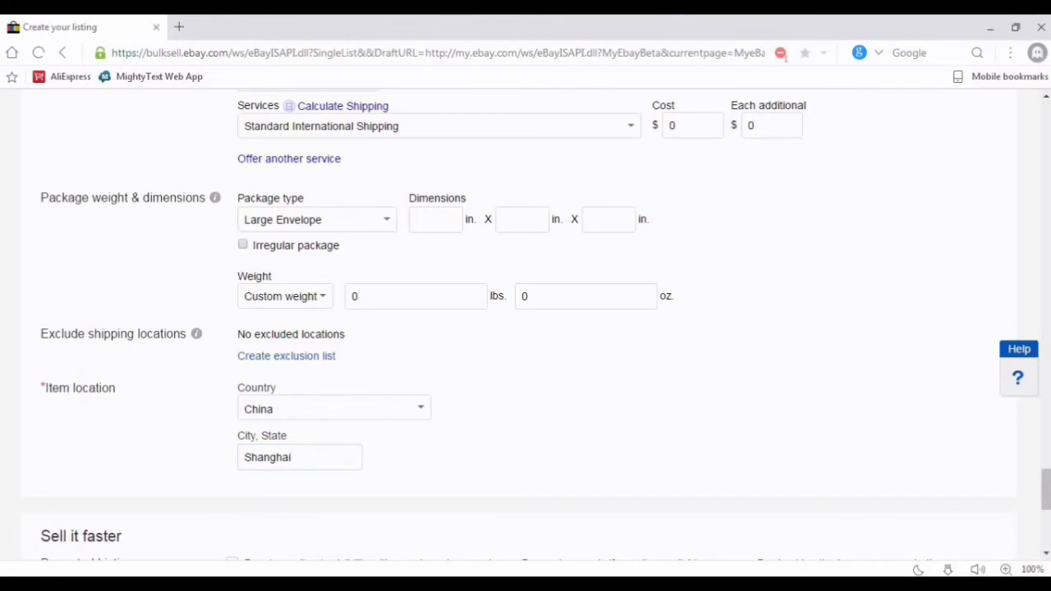
left_click_drag(1047, 489, 1048, 519)
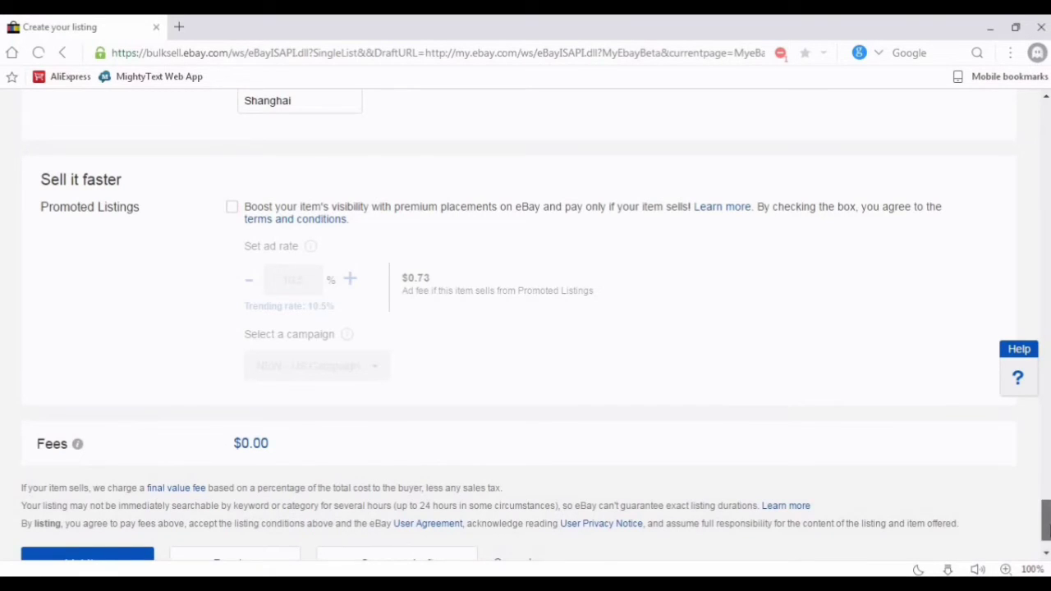
- Preview the listing, showing US $6.99, 3 available, free shipping from Shanghai
scroll(1046, 530, "down", 2)
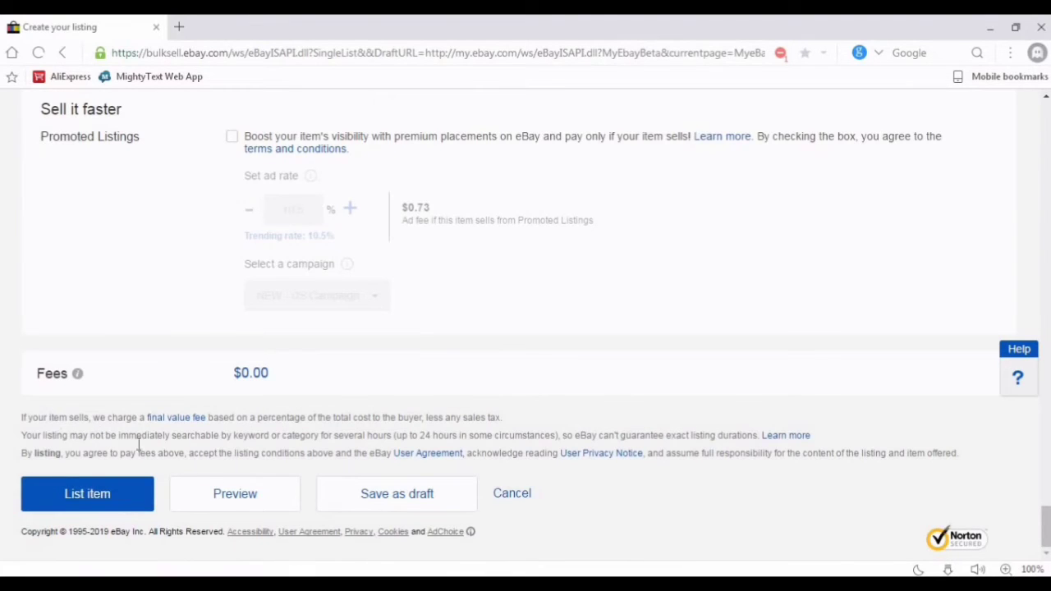
left_click(280, 504)
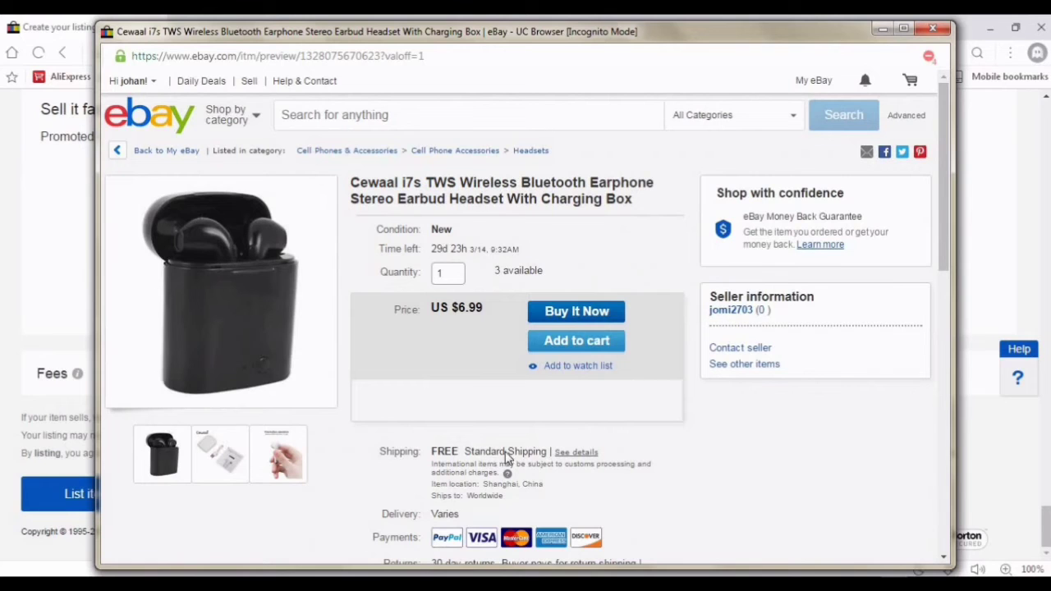
- Review the earbuds listing preview down to Item specifics, then close it
scroll(952, 259, "down", 3)
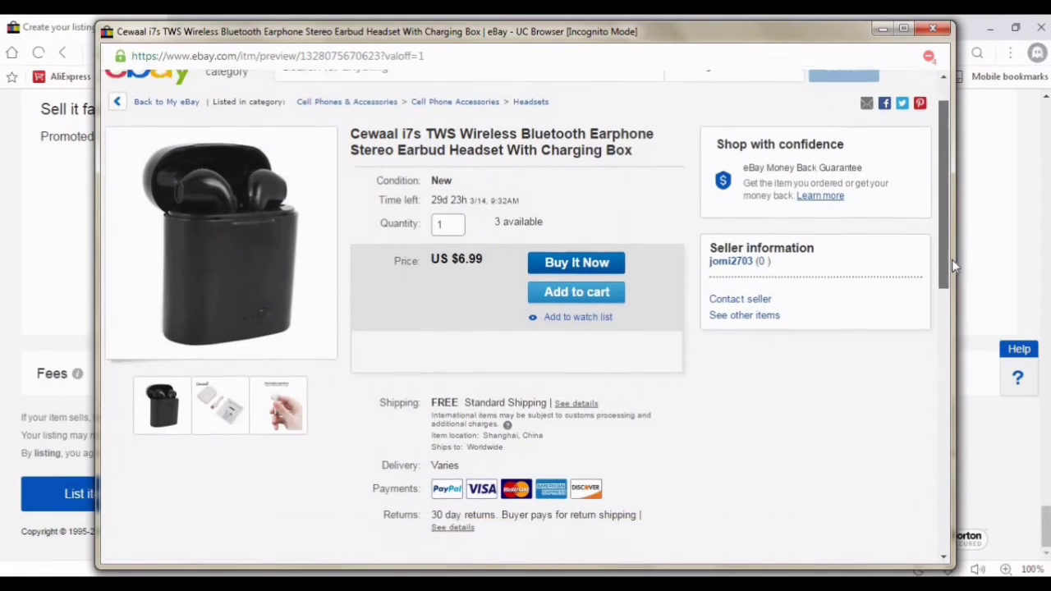
scroll(972, 332, "down", 10)
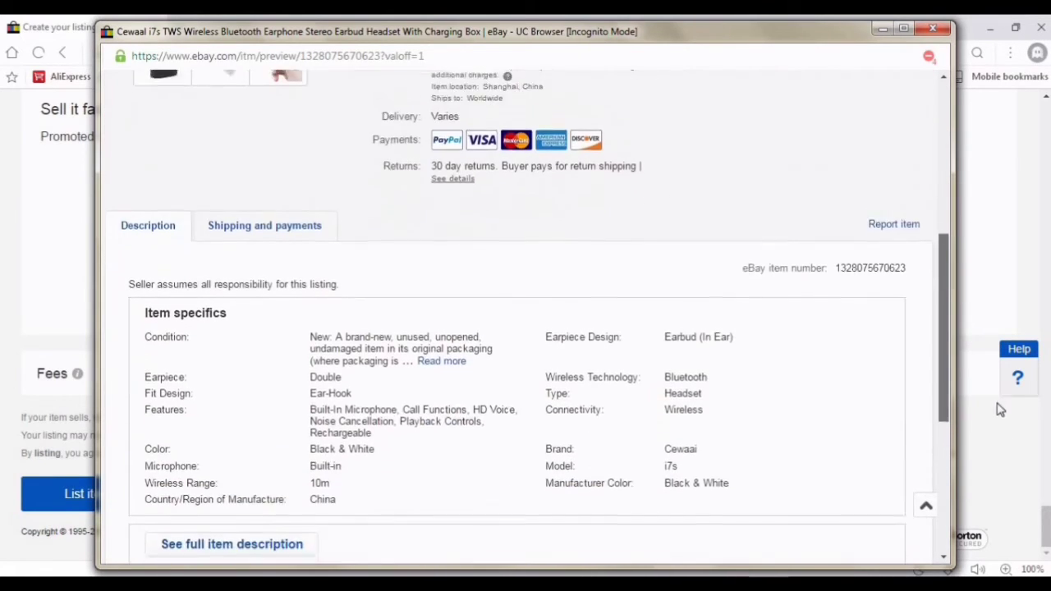
scroll(918, 258, "up", 5)
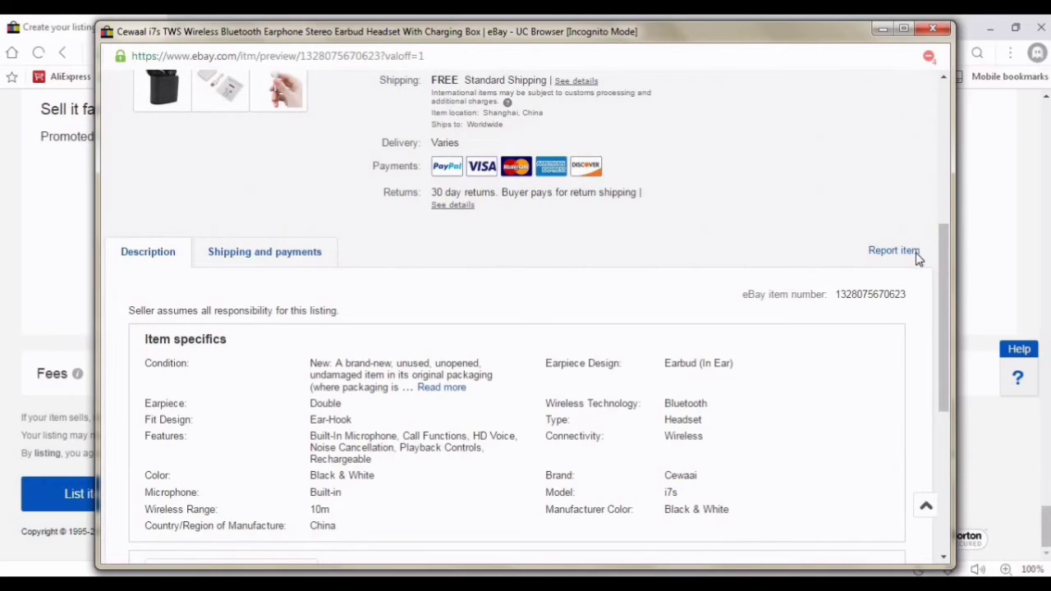
left_click(931, 31)
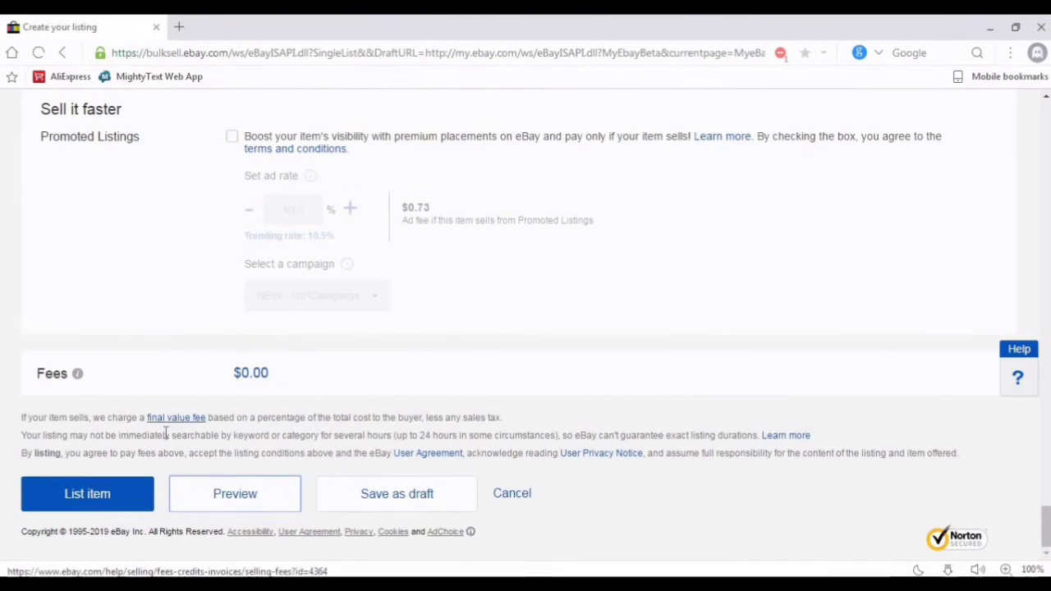
- Submit the Cewaai i7s earbuds listing with List item
left_click(91, 503)
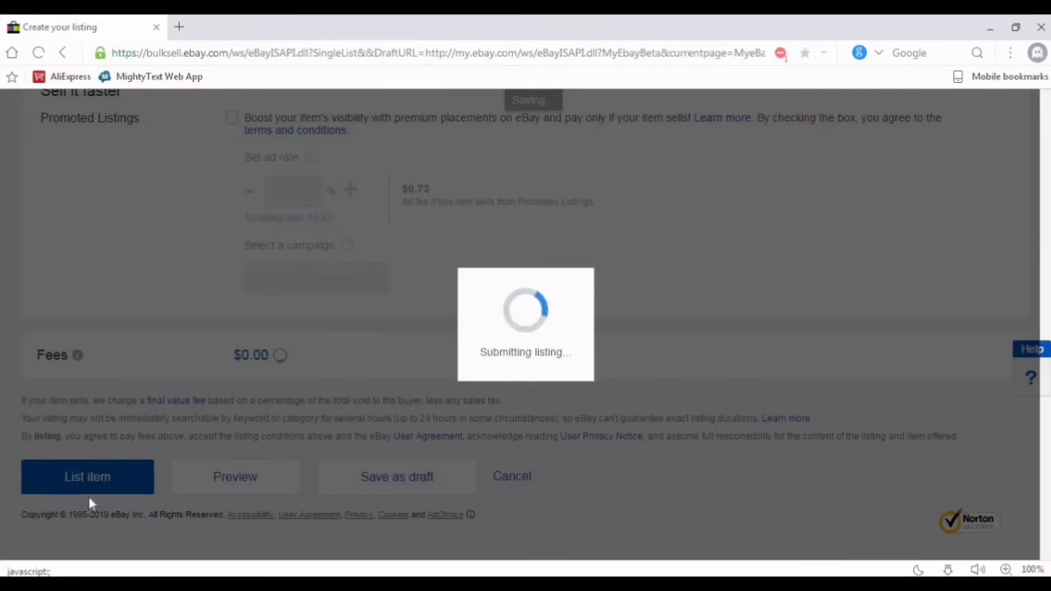
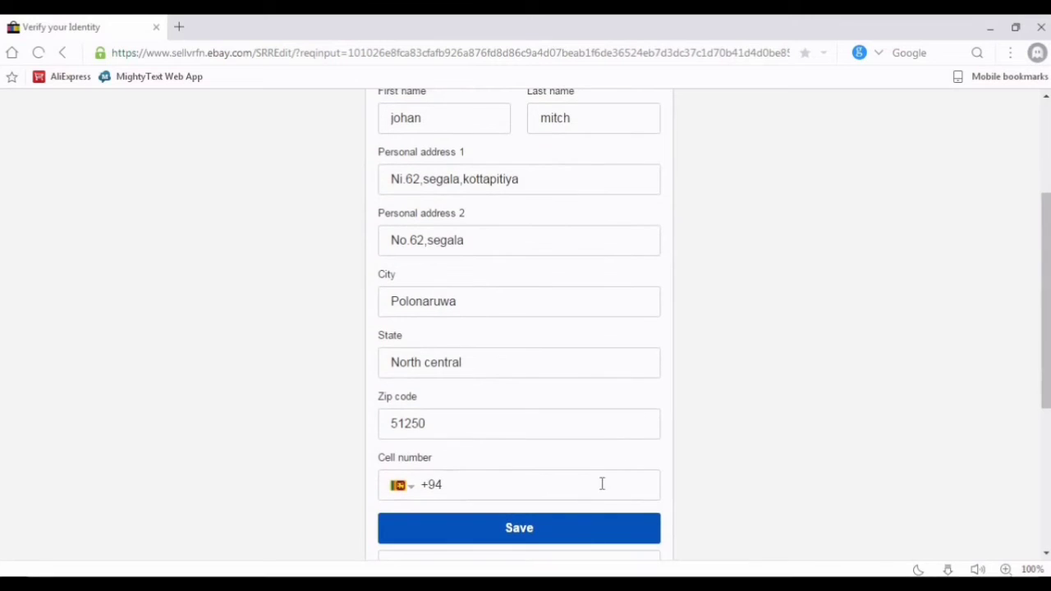
- Begin entering the cell phone number after the +94 country code in the Cell number field
left_click(602, 484)
type("760")
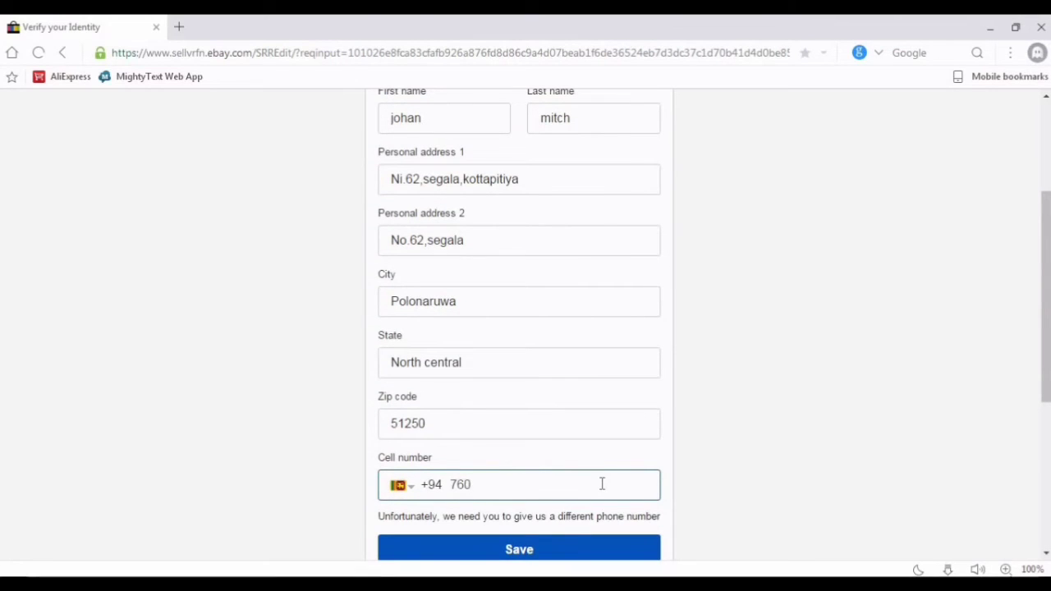
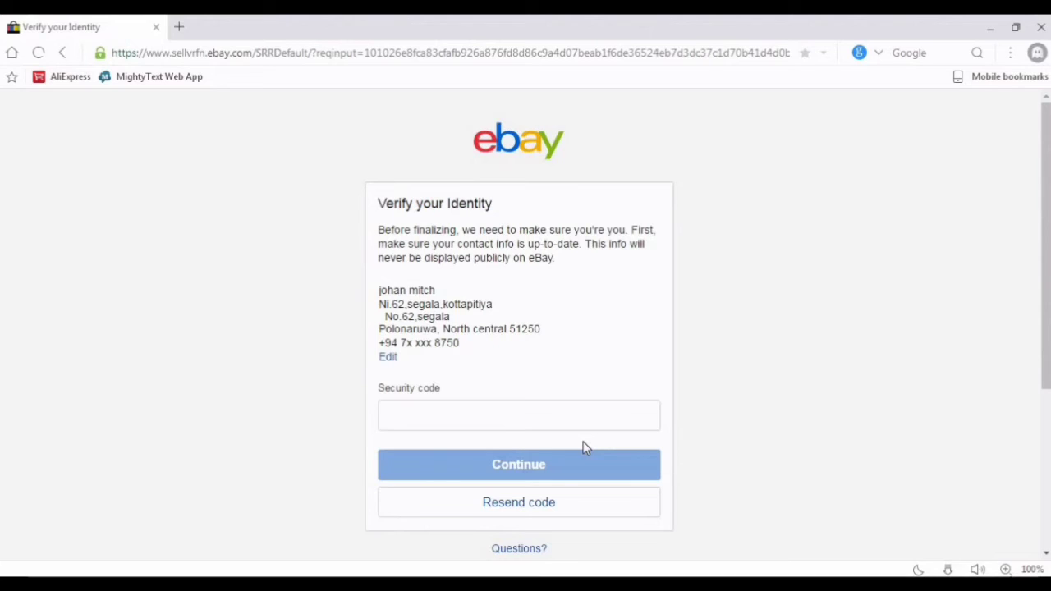
- Enter the SMS security code and submit it to complete identity verification
left_click(585, 419)
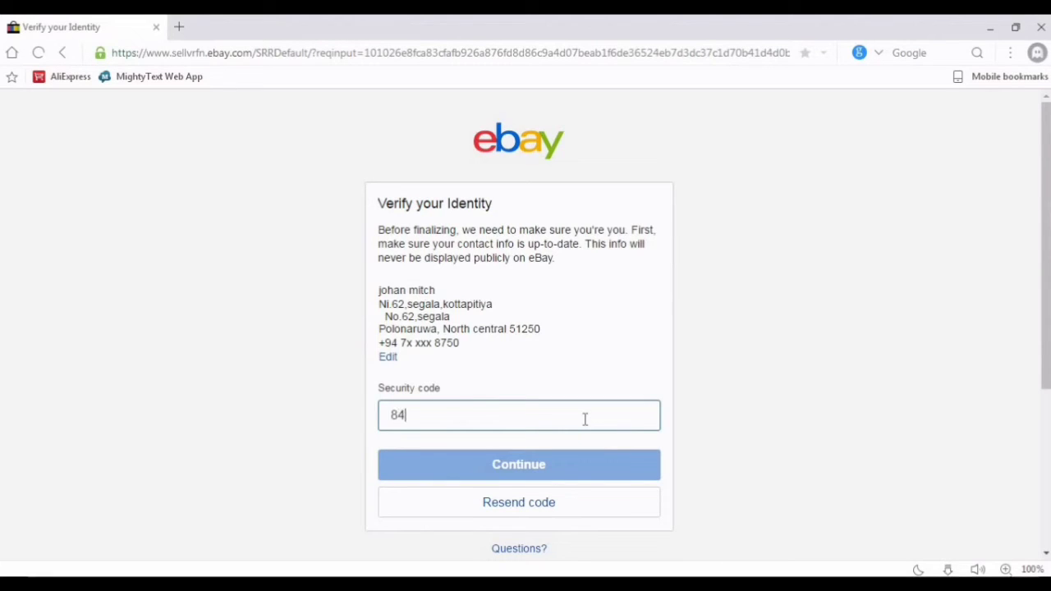
left_click(586, 465)
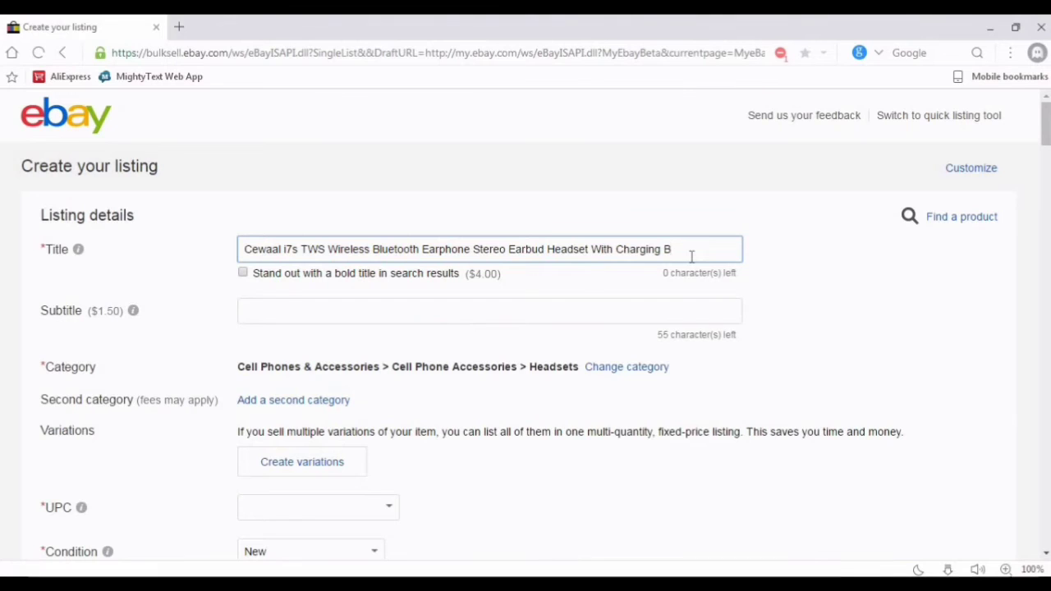
- Remove 'Headset' from the title so it ends 'Earbud With Charging Box', then submit the listing
key("BackSpace")
left_click(591, 255)
key("BackSpace")
key("BackSpace")
key("BackSpace")
key("BackSpace")
key("BackSpace")
key("BackSpace")
key("BackSpace")
key("BackSpace")
left_click(617, 252)
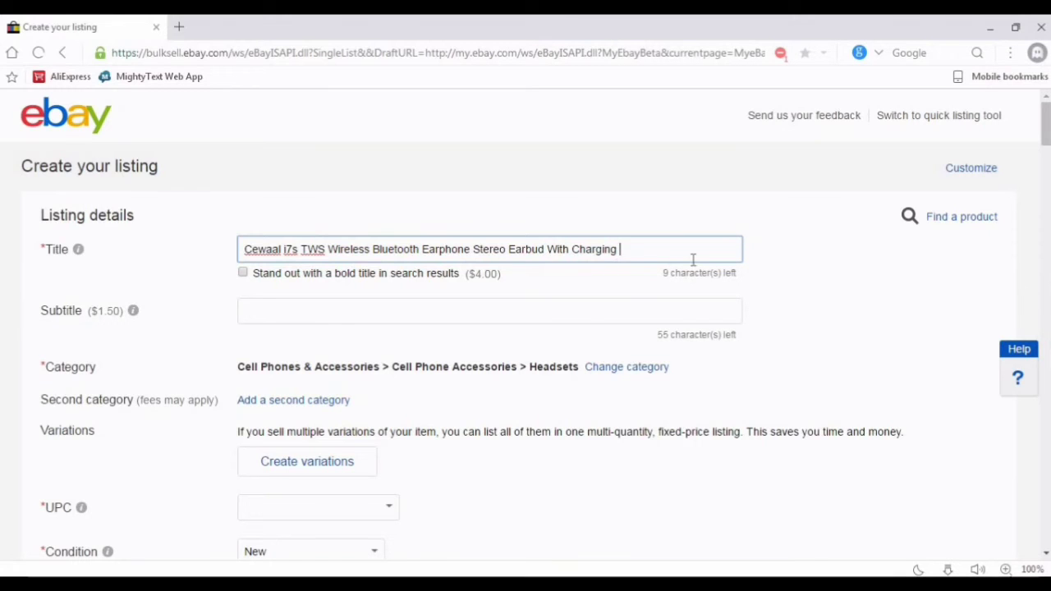
type("Box")
left_click_drag(1046, 123, 1047, 526)
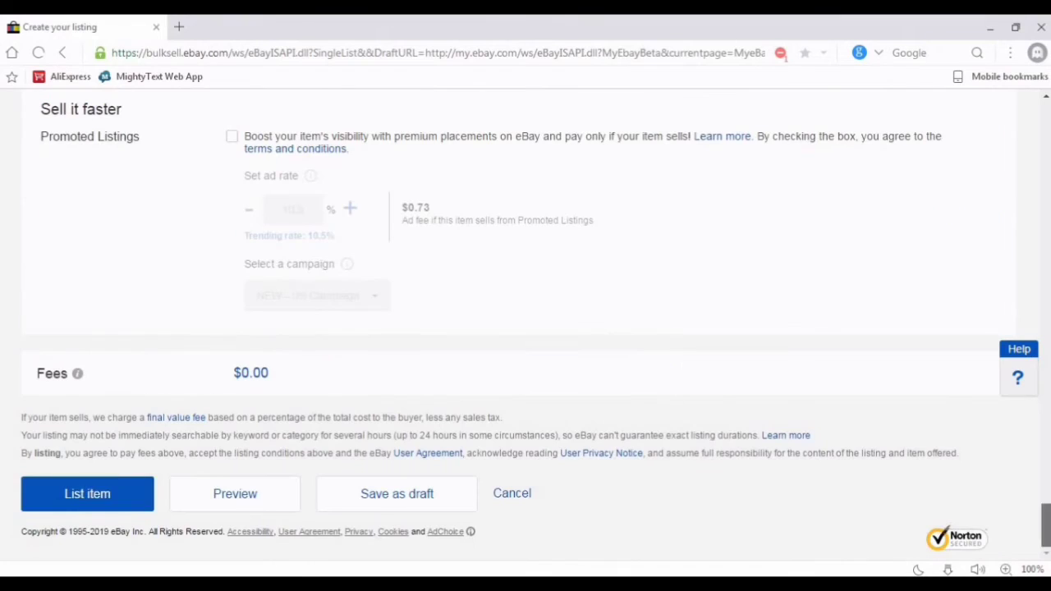
left_click(103, 507)
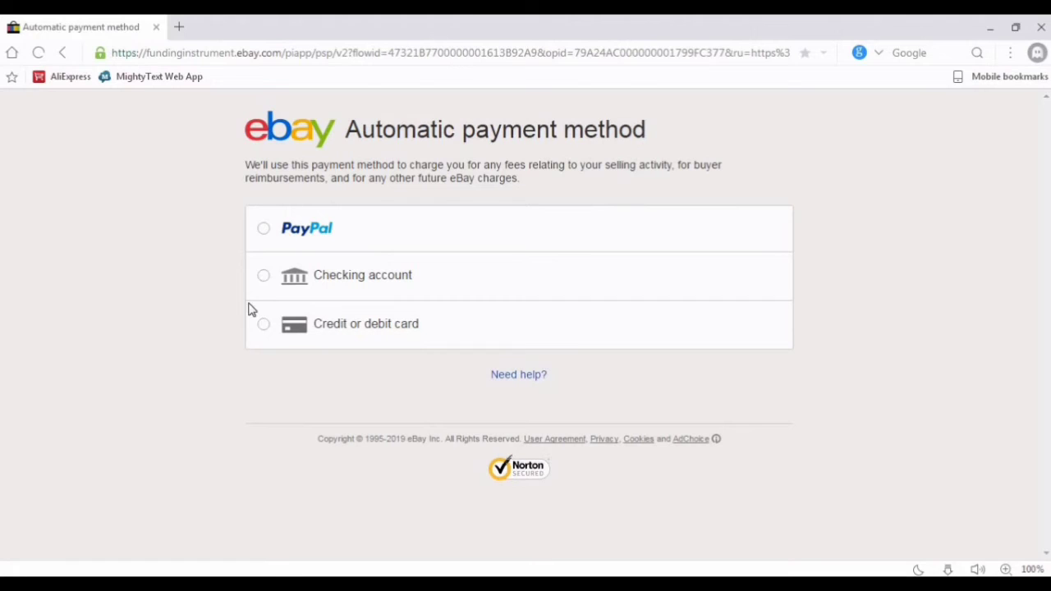
- Select PayPal as the automatic payment method, after briefly choosing checking account
left_click(274, 261)
left_click(280, 243)
left_click(264, 232)
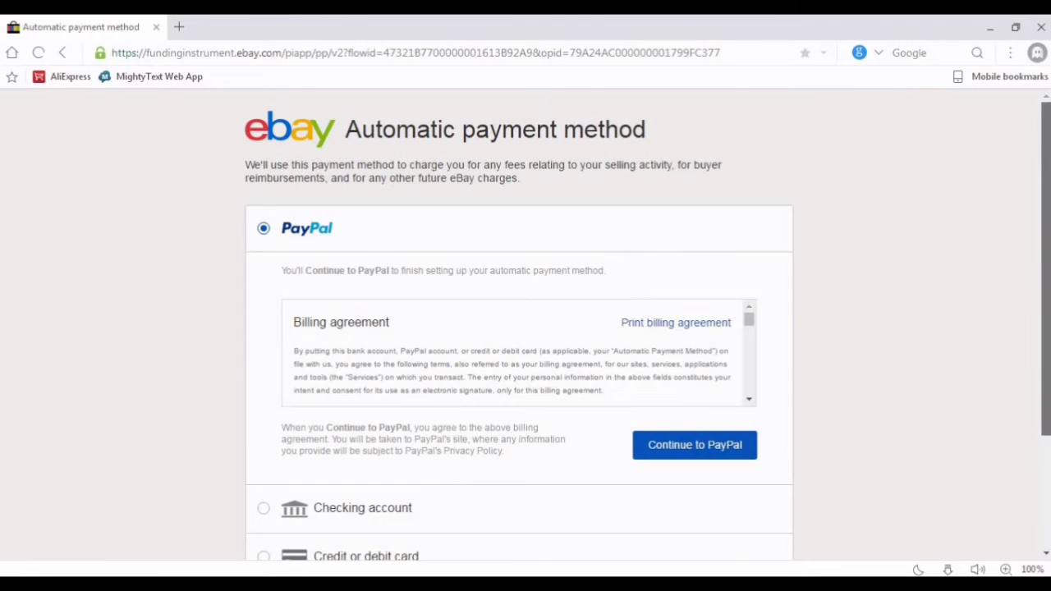
- Try checking account, then select credit or debit card to reveal the card fields
scroll(1047, 226, "down", 3)
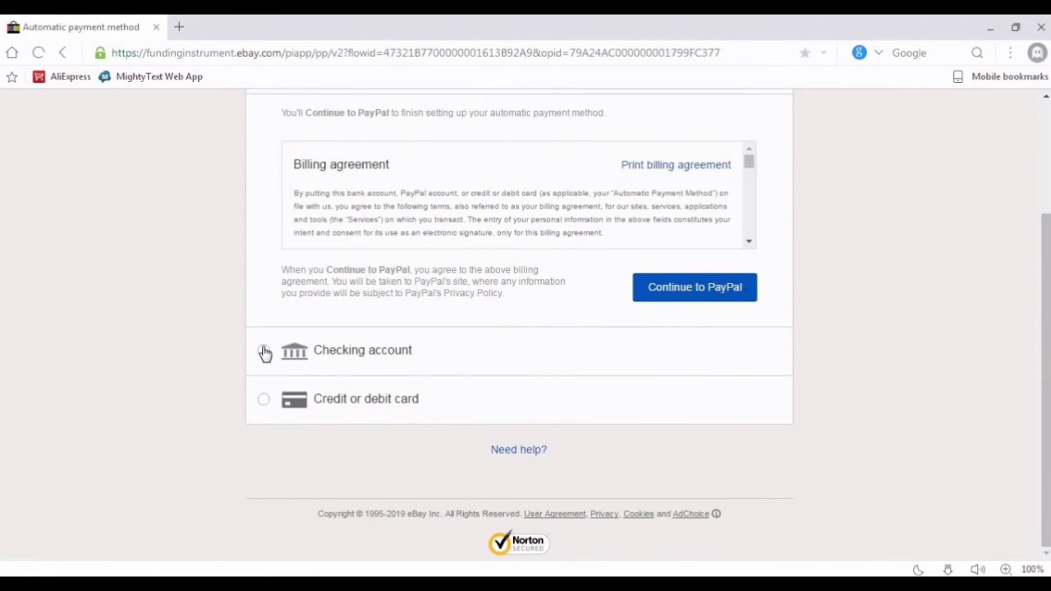
left_click(263, 350)
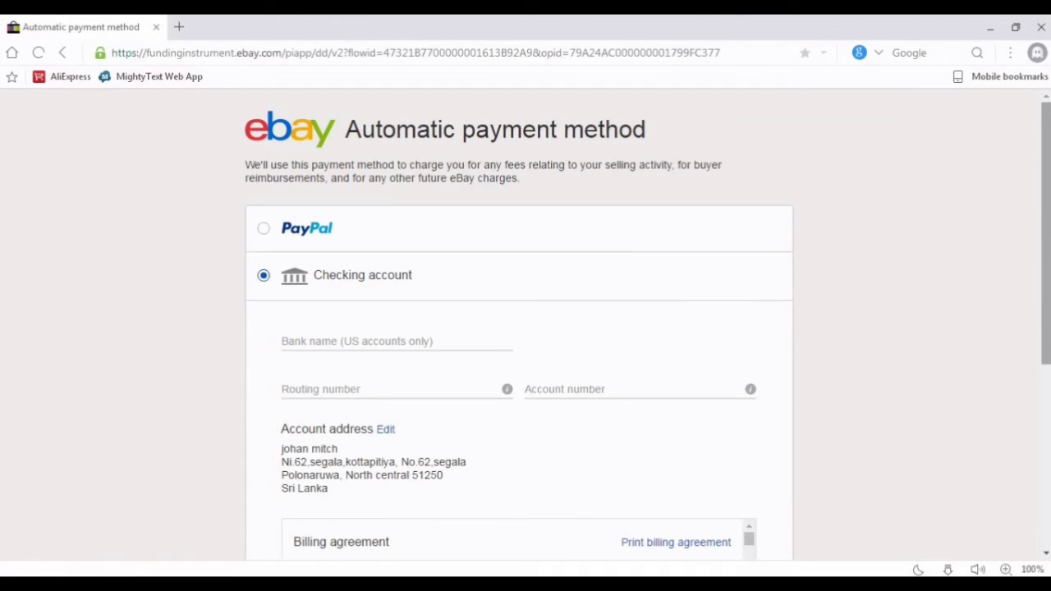
scroll(1034, 413, "down", 3)
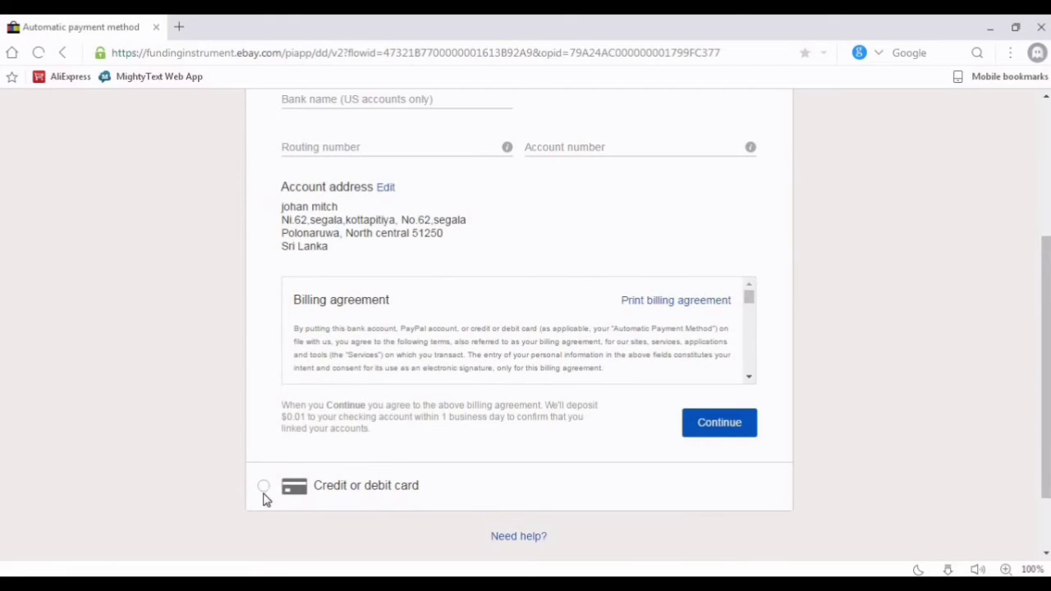
left_click(265, 487)
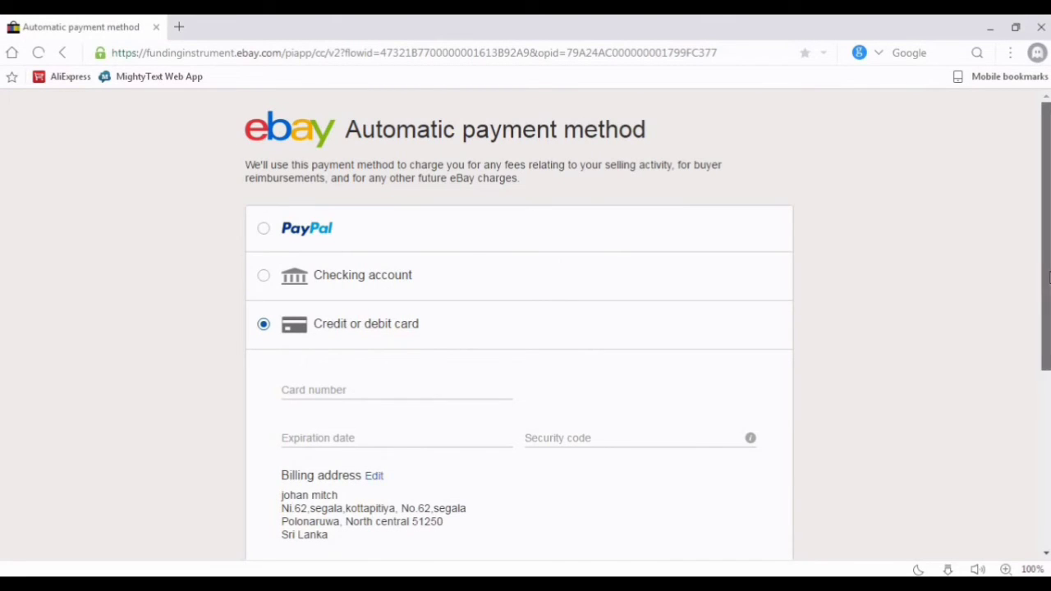
- Fill in the card number, expiration date and security code, and submit the card
scroll(702, 255, "down", 2)
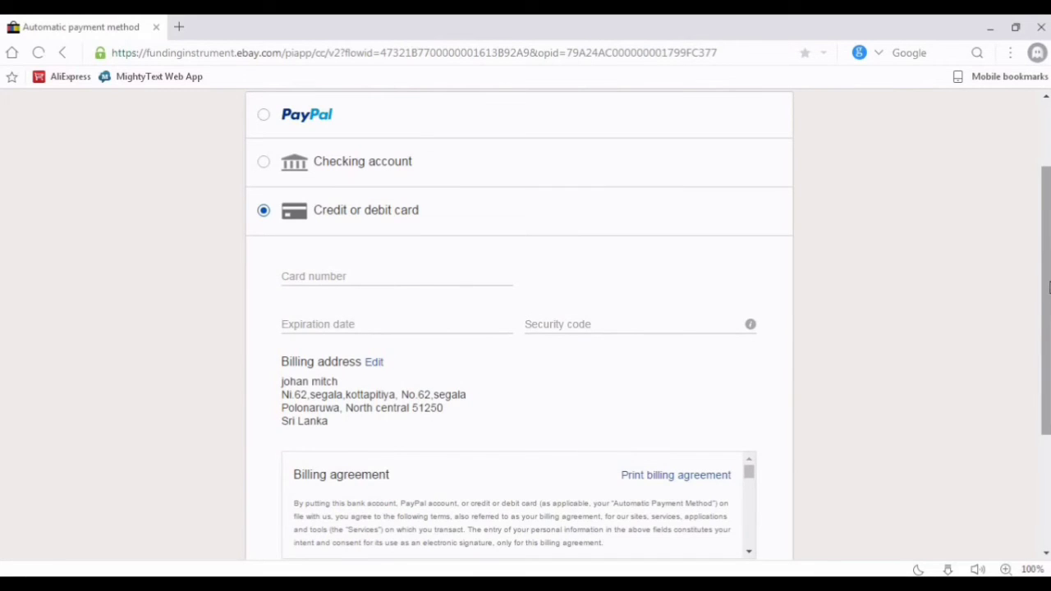
scroll(1049, 287, "down", 2)
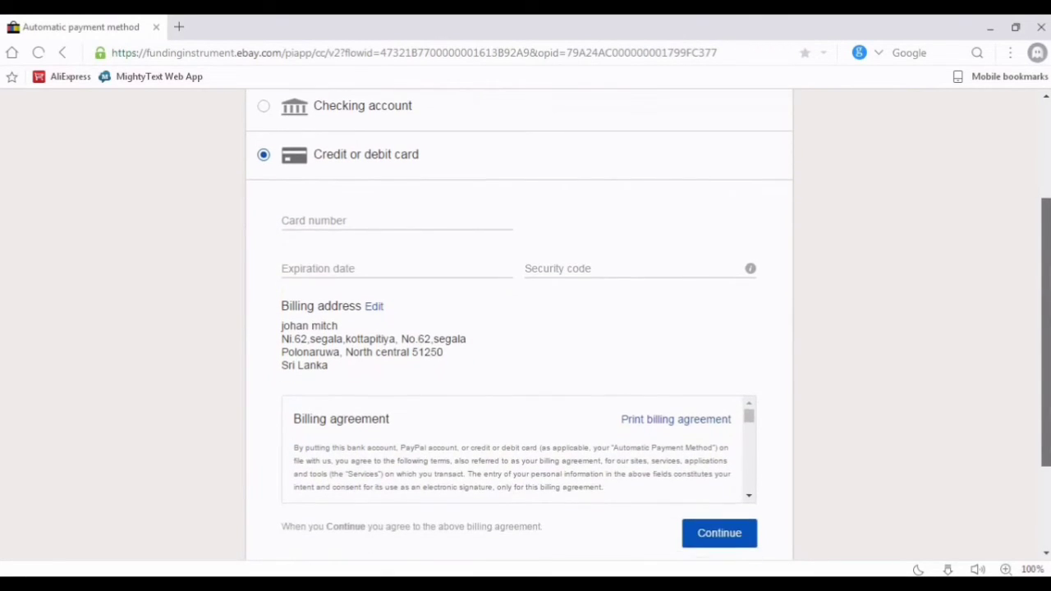
left_click(387, 186)
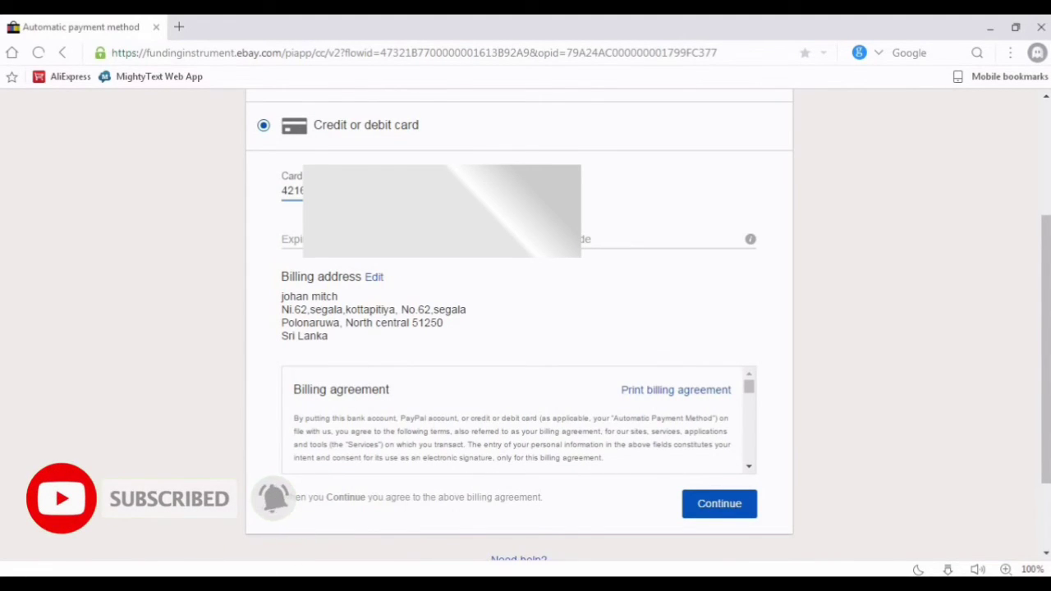
left_click(642, 244)
left_click(711, 503)
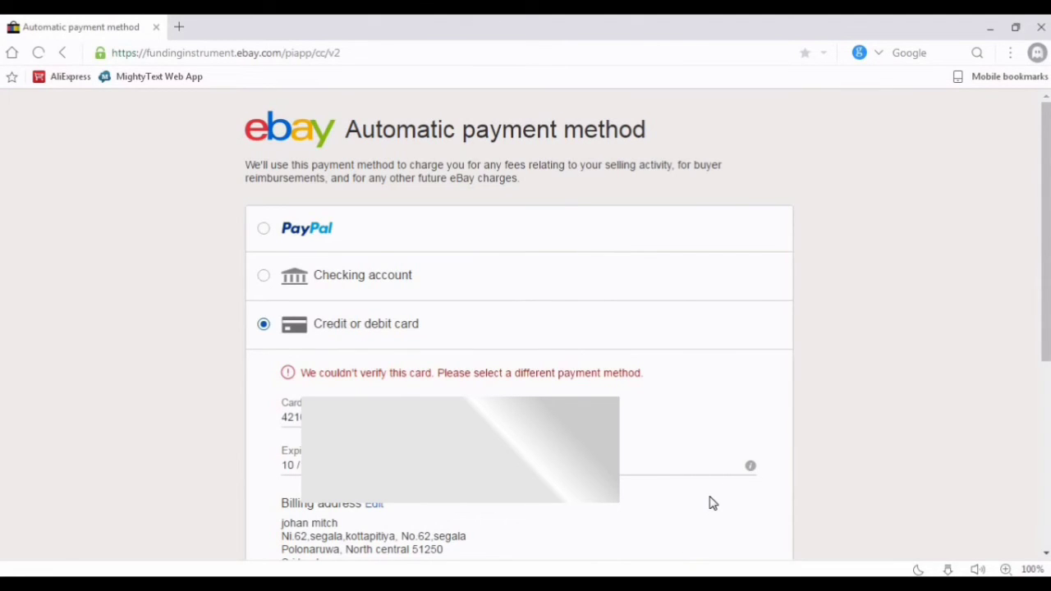
- Correct the card's expiration date, re-enter the security code and resubmit the card
left_click_drag(1046, 298, 1047, 453)
left_click(729, 473)
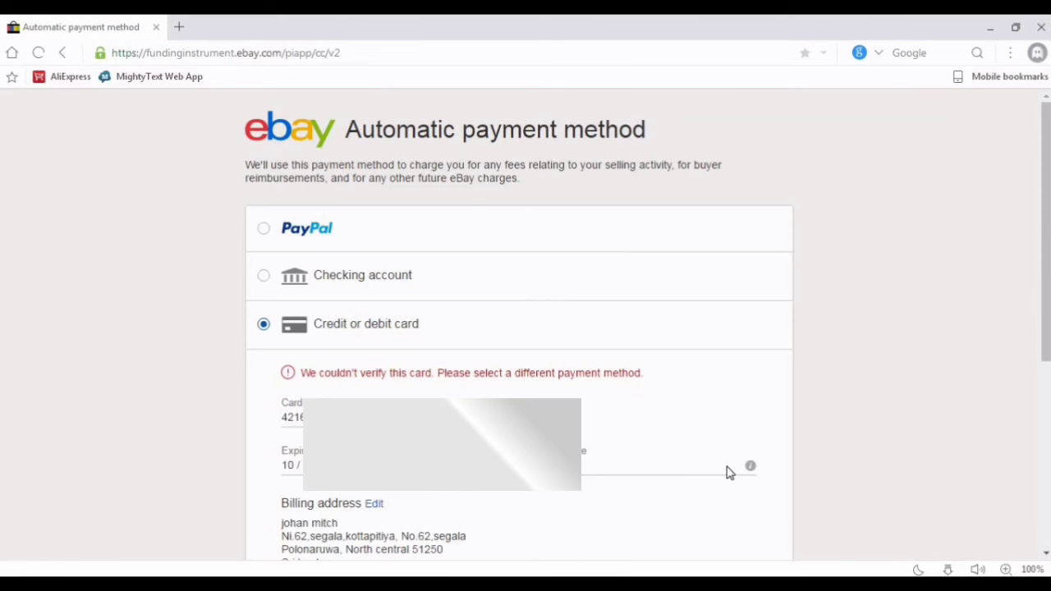
scroll(727, 472, "down", 3)
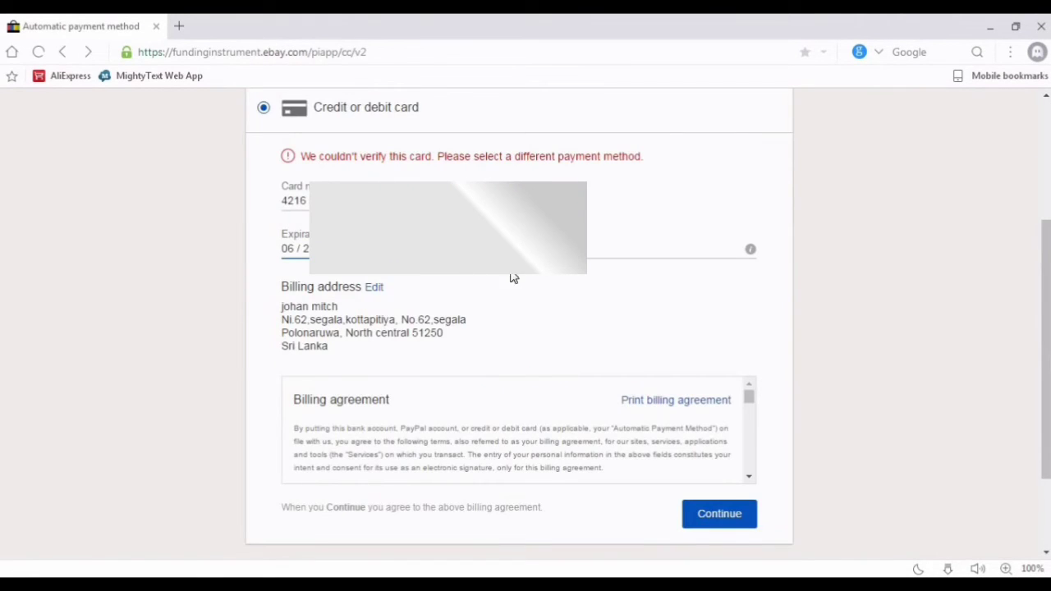
left_click(665, 249)
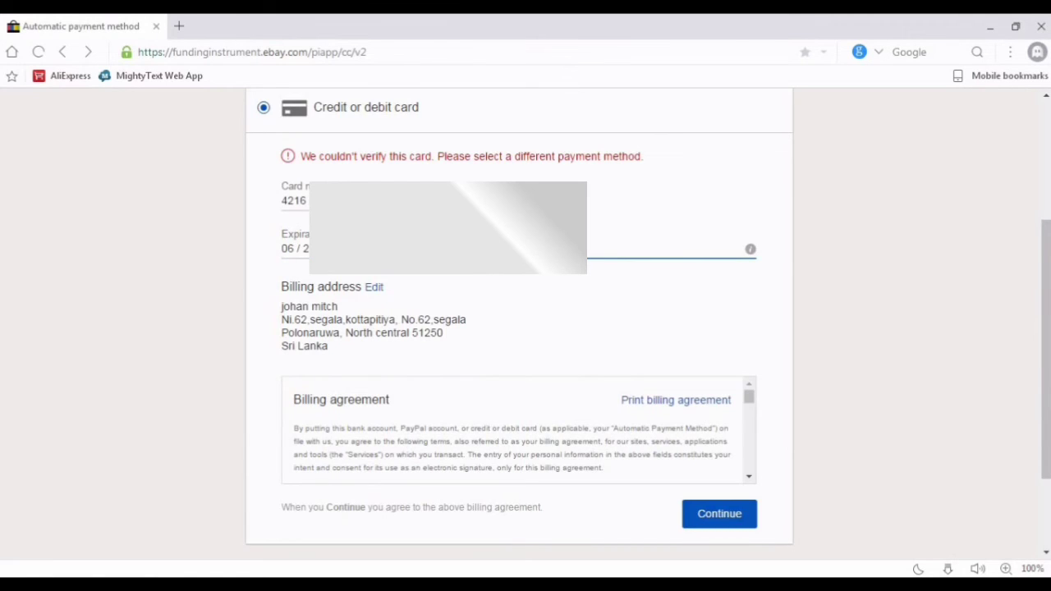
left_click(740, 526)
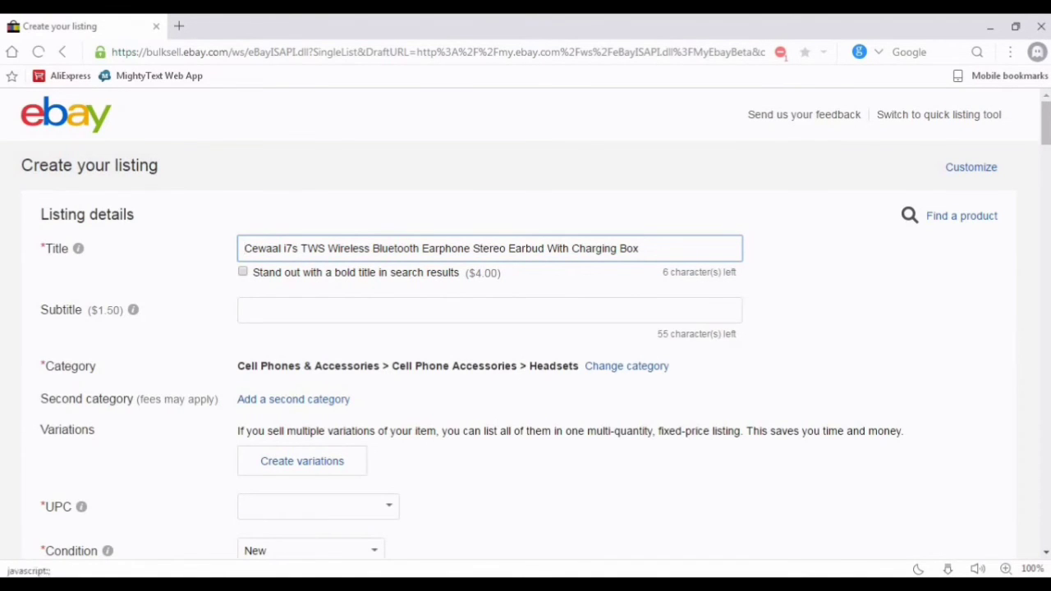
- Publish the wireless earbuds listing with List item at the bottom of the form
scroll(738, 526, "down", 10)
scroll(662, 457, "down", 15)
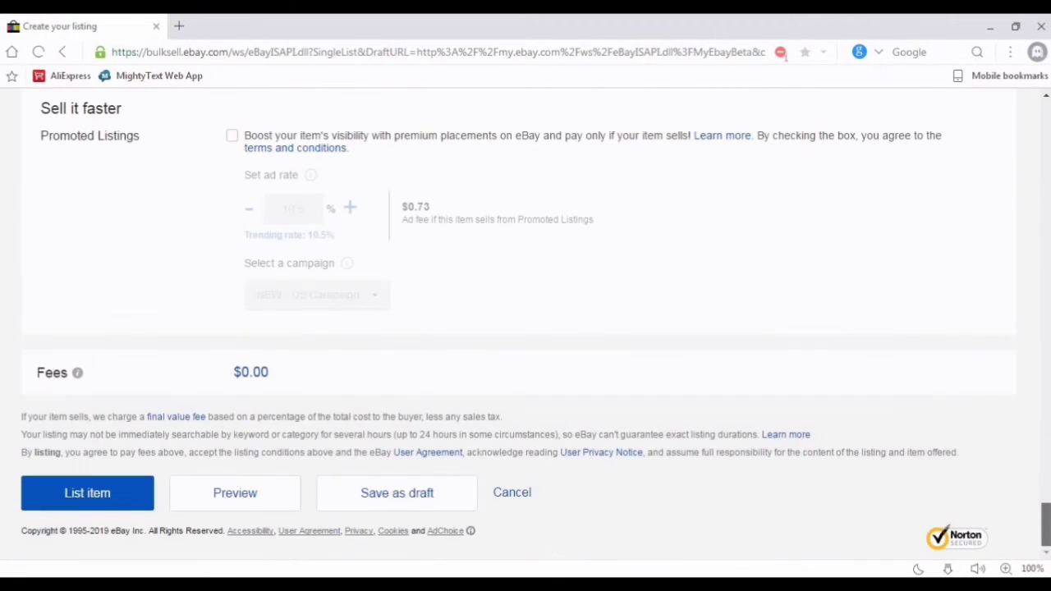
left_click(104, 497)
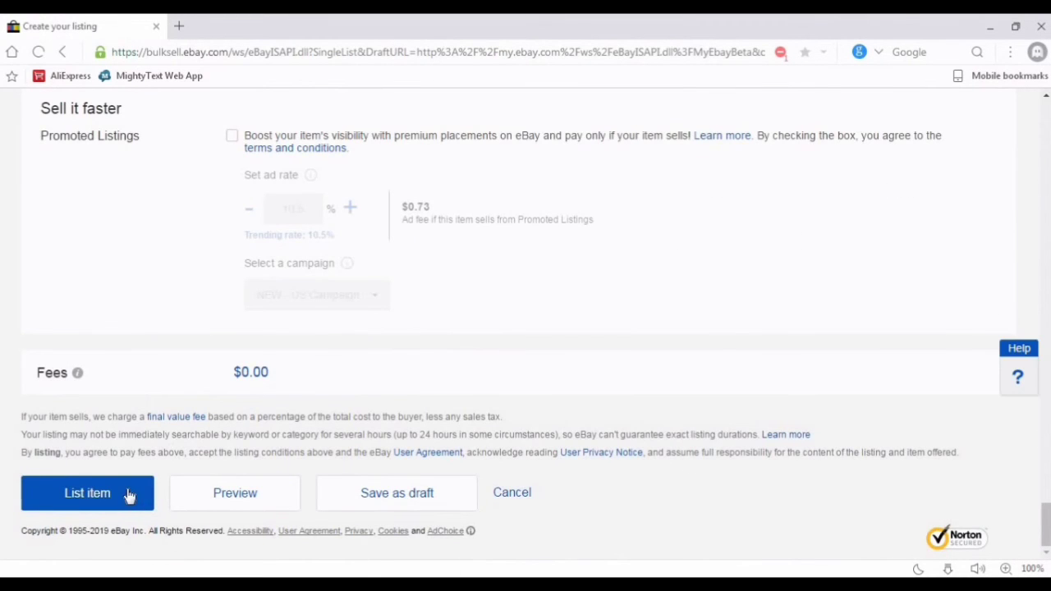
left_click(126, 492)
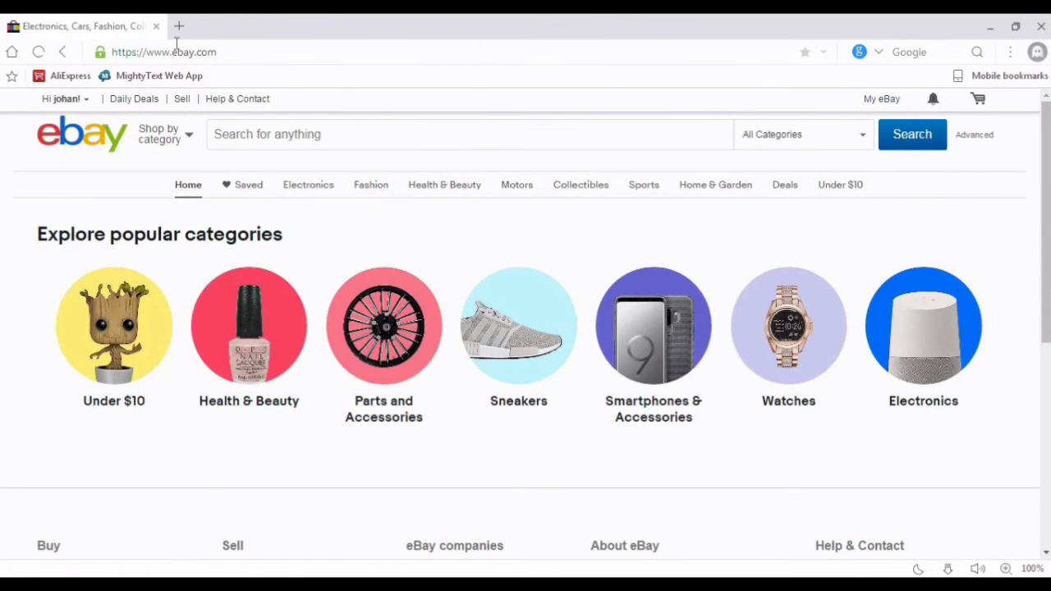
- Open My eBay's Selling Overview and review the 1 active listing and remaining selling limits
left_click(884, 99)
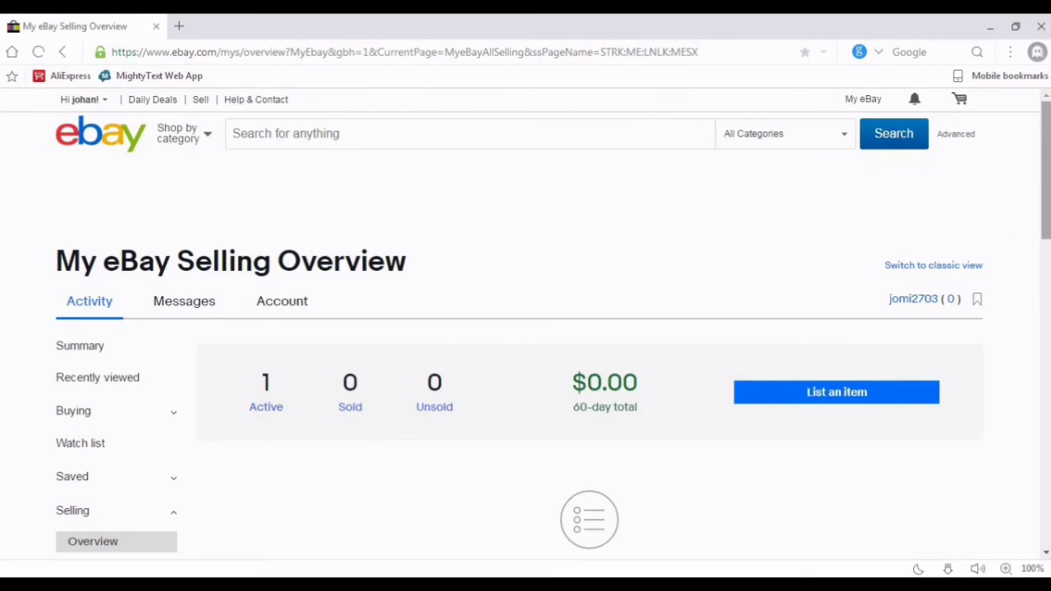
left_click_drag(1041, 204, 1048, 402)
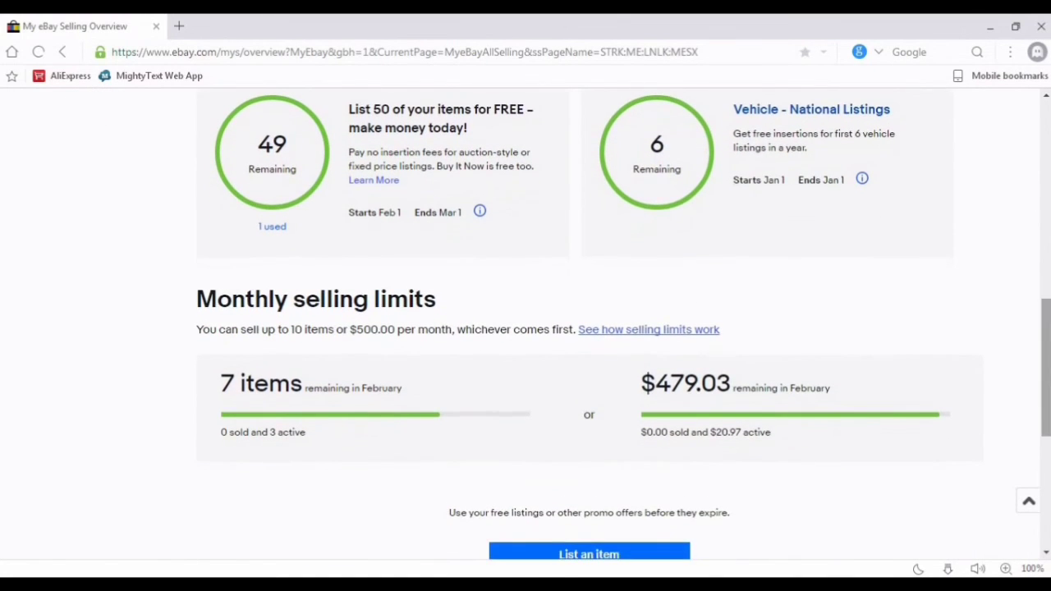